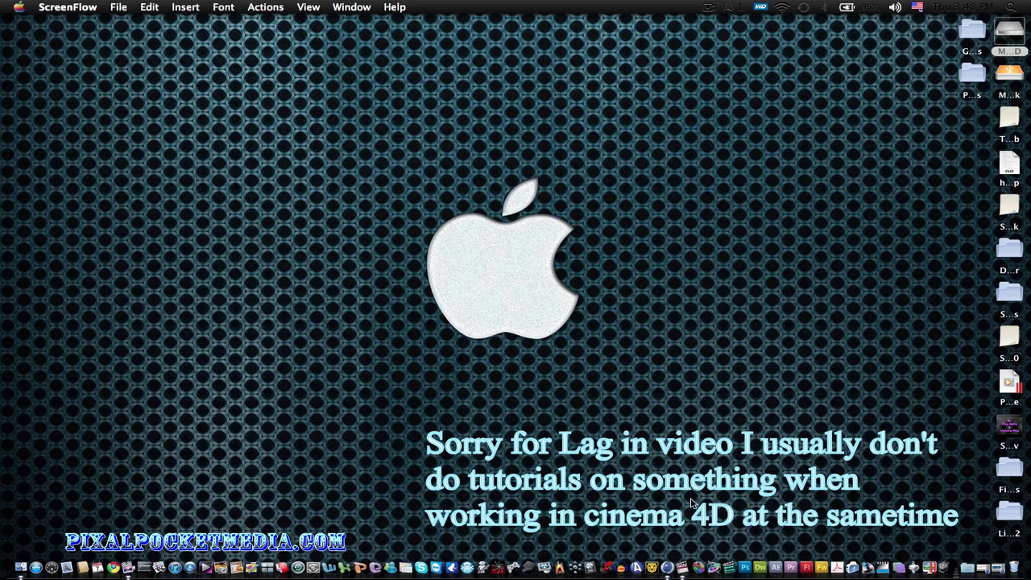
- Switch to Final Cut Pro and look through the video generators in the Effects list, down to the Yanobox bin with Motype
{"action": "left_click", "coordinate": [684, 547]}
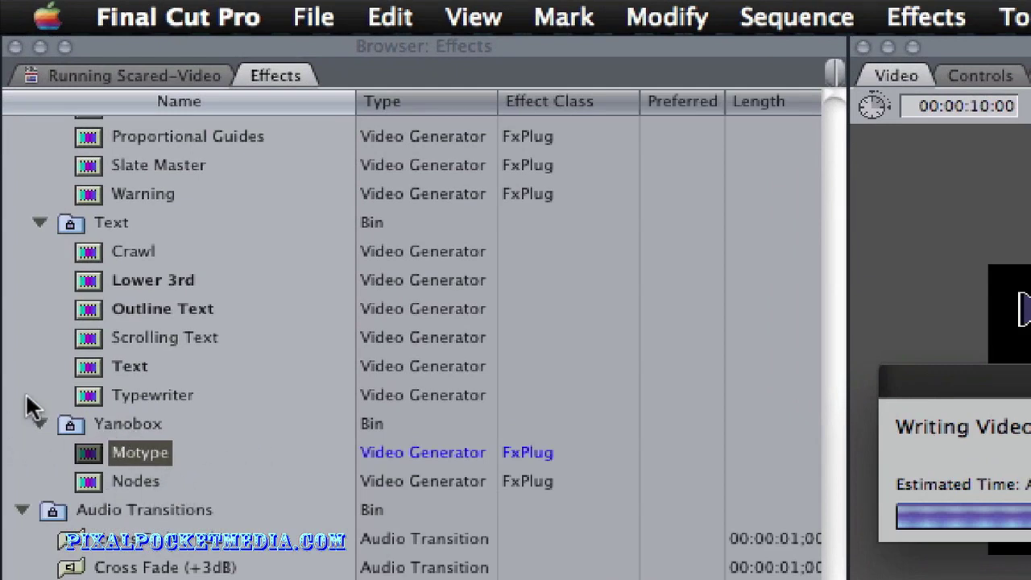
{"action": "scroll", "coordinate": [133, 242], "scroll_direction": "up", "scroll_amount": 4}
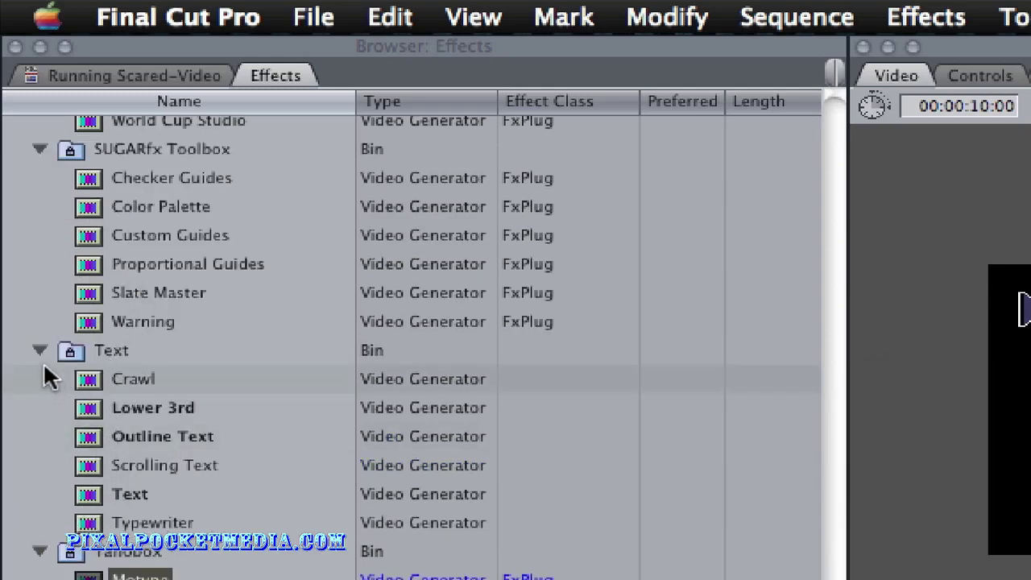
{"action": "scroll", "coordinate": [41, 294], "scroll_direction": "up", "scroll_amount": 1}
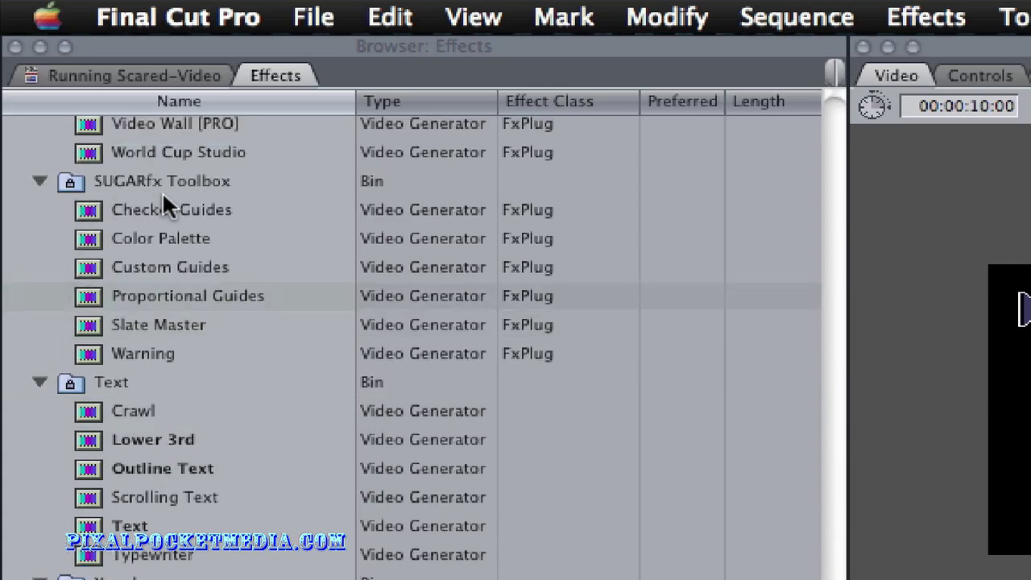
{"action": "scroll", "coordinate": [17, 311], "scroll_direction": "up", "scroll_amount": 2}
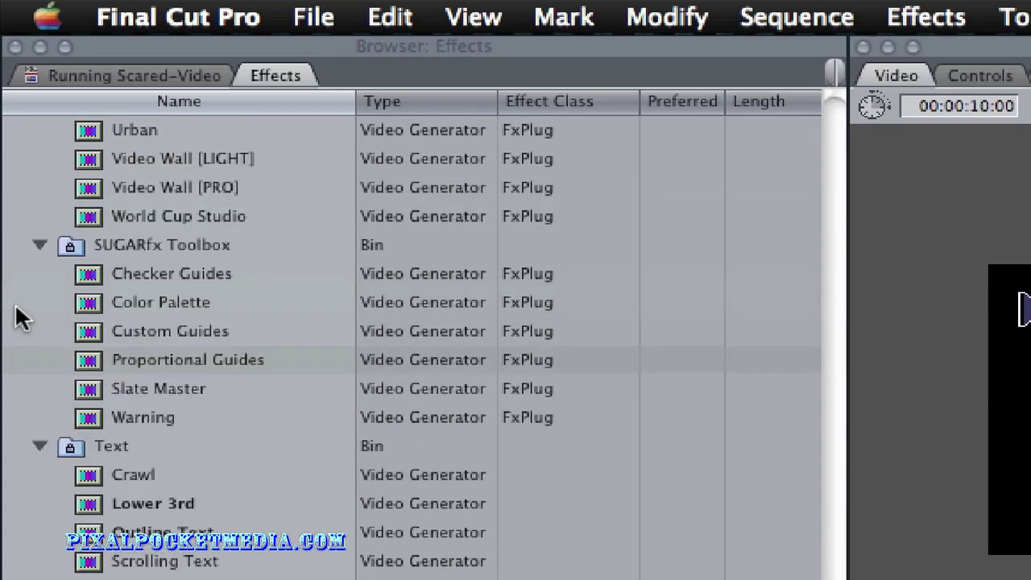
{"action": "scroll", "coordinate": [33, 302], "scroll_direction": "up", "scroll_amount": 8}
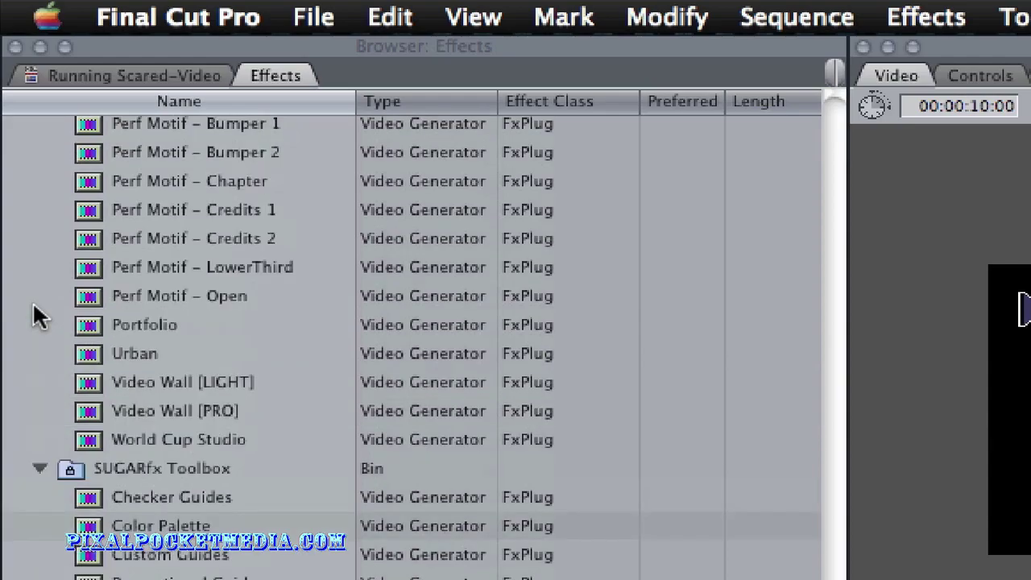
{"action": "scroll", "coordinate": [33, 302], "scroll_direction": "up", "scroll_amount": 10}
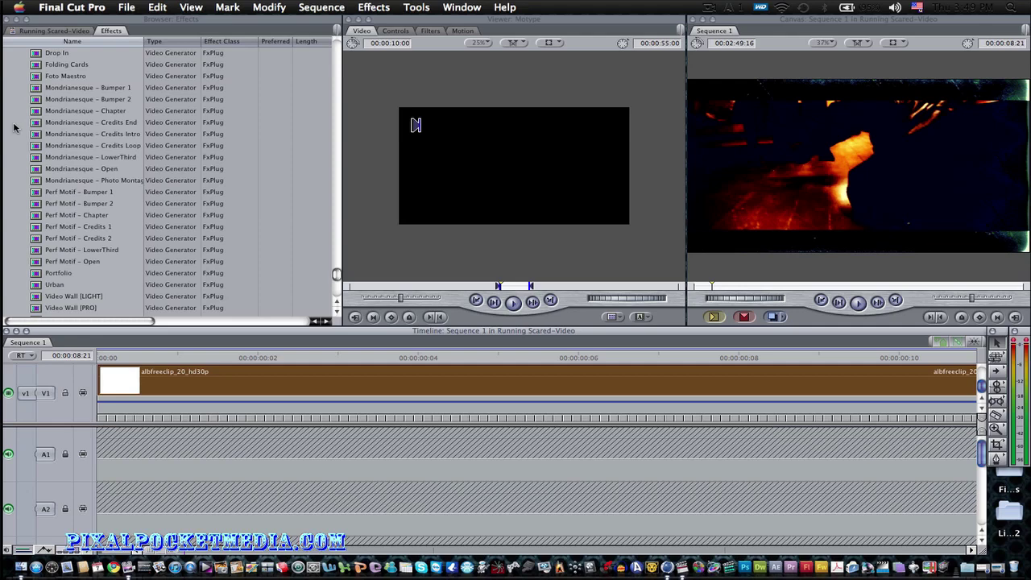
{"action": "scroll", "coordinate": [13, 126], "scroll_direction": "down", "scroll_amount": 5}
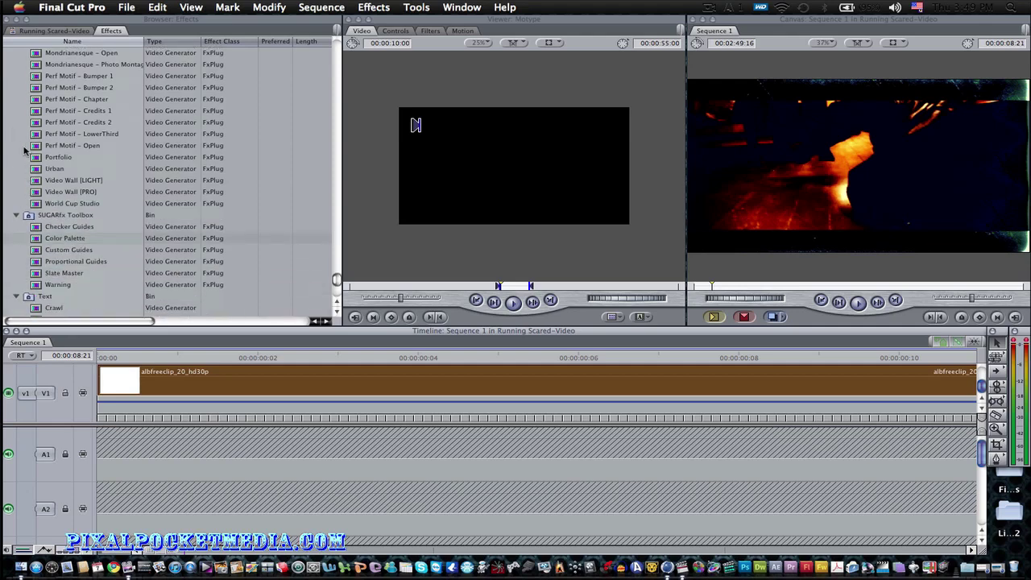
{"action": "scroll", "coordinate": [24, 133], "scroll_direction": "up", "scroll_amount": 2}
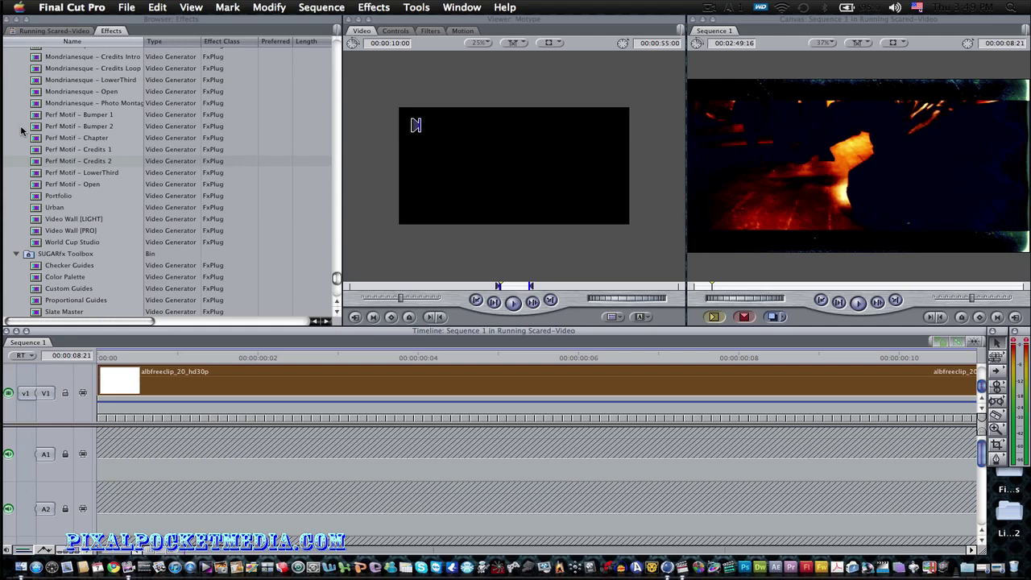
{"action": "scroll", "coordinate": [22, 131], "scroll_direction": "down", "scroll_amount": 3}
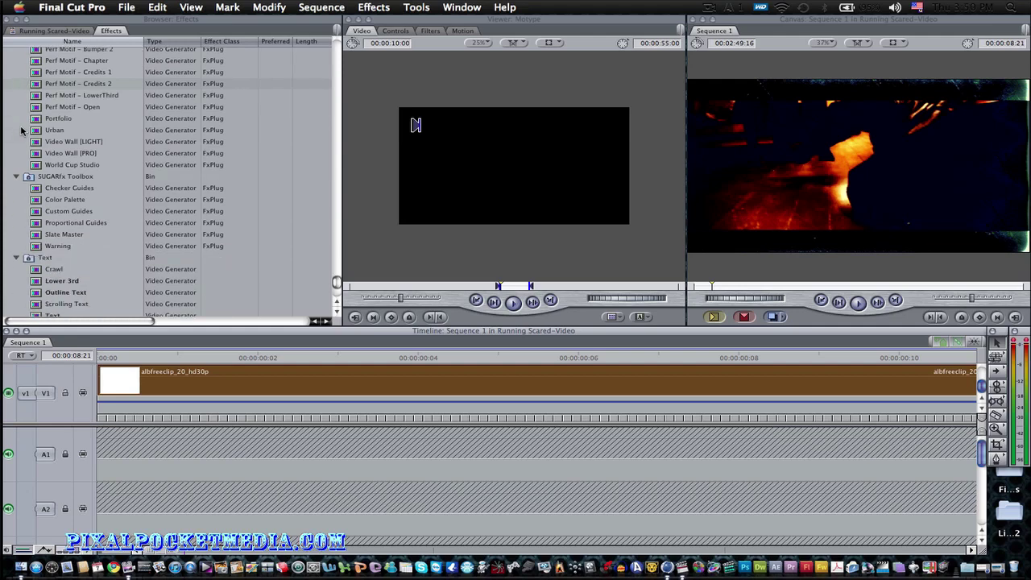
{"action": "scroll", "coordinate": [21, 131], "scroll_direction": "down", "scroll_amount": 5}
{"action": "left_click", "coordinate": [42, 184]}
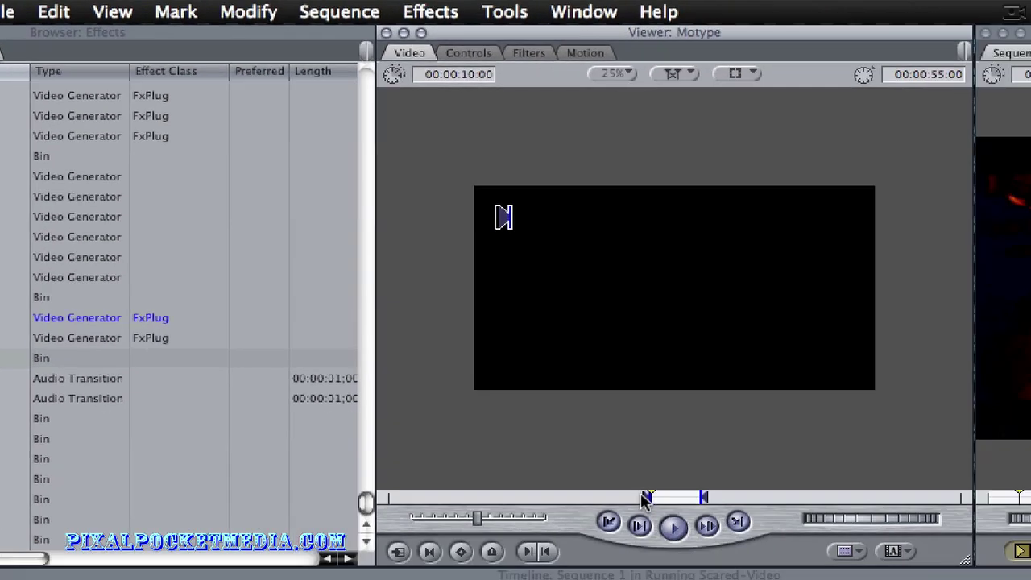
- Preview the default Motype title animation in the Viewer by scrubbing and playing it from its In point
{"action": "left_click_drag", "start_coordinate": [487, 459], "coordinate": [510, 459]}
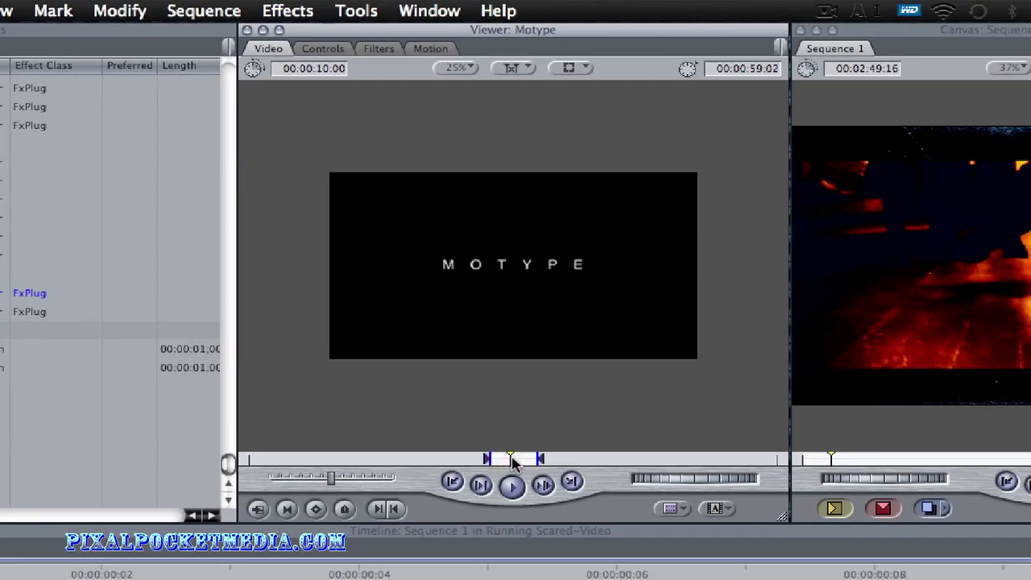
{"action": "left_click", "coordinate": [493, 459]}
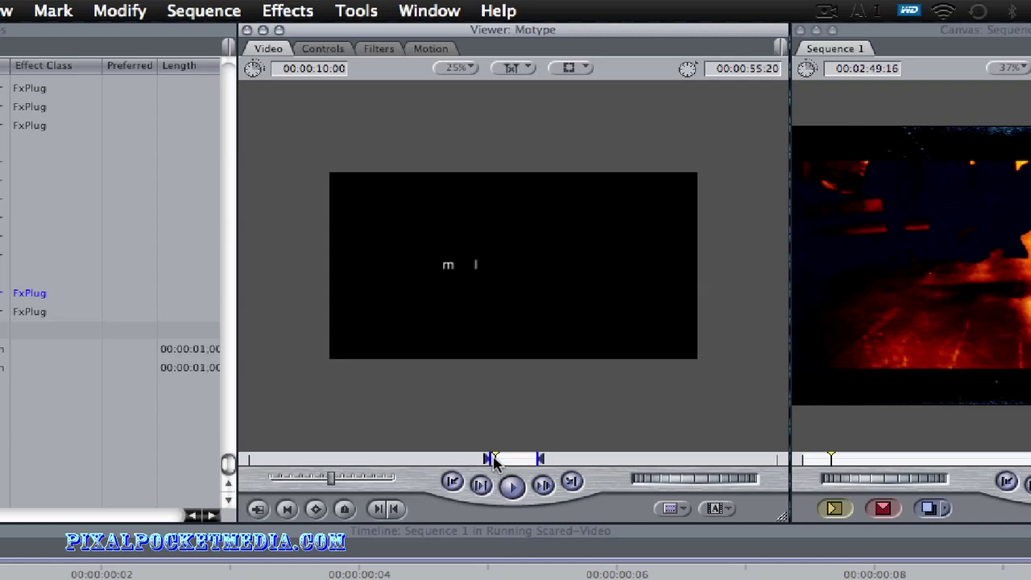
{"action": "left_click", "coordinate": [491, 459]}
{"action": "key", "text": "space"}
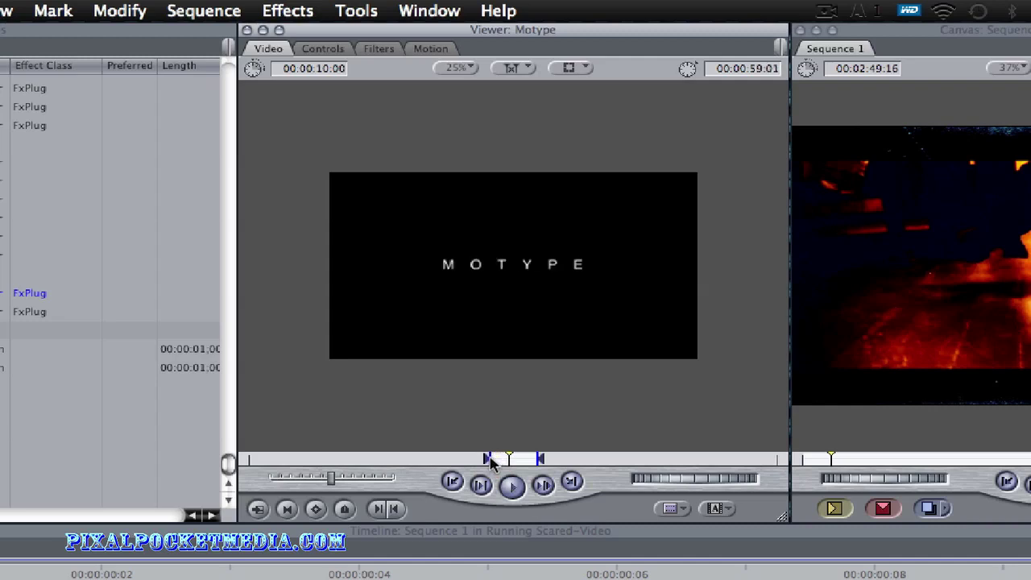
{"action": "left_click", "coordinate": [492, 460]}
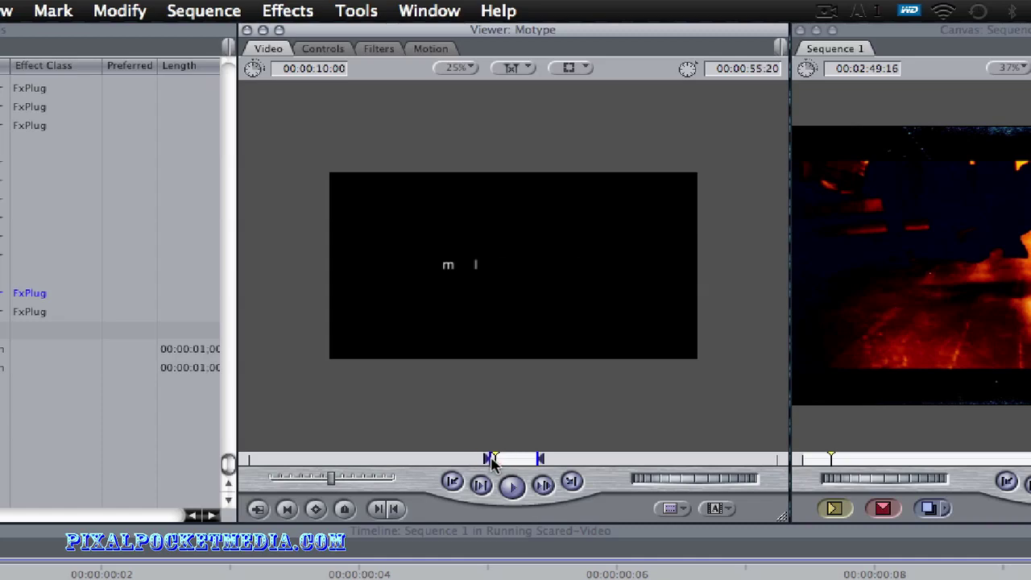
{"action": "left_click_drag", "start_coordinate": [492, 459], "coordinate": [488, 459]}
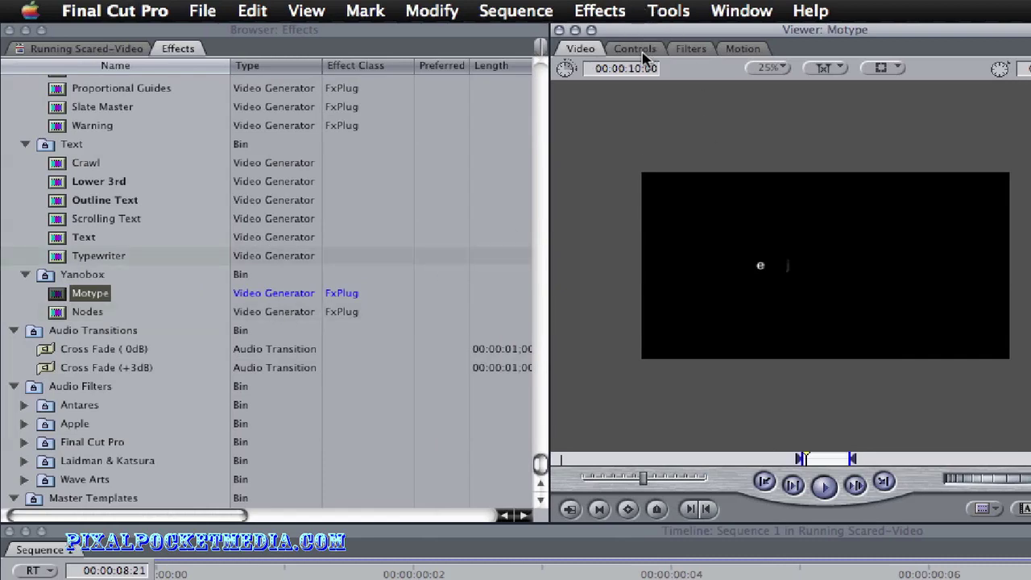
{"action": "left_click_drag", "start_coordinate": [803, 459], "coordinate": [808, 459]}
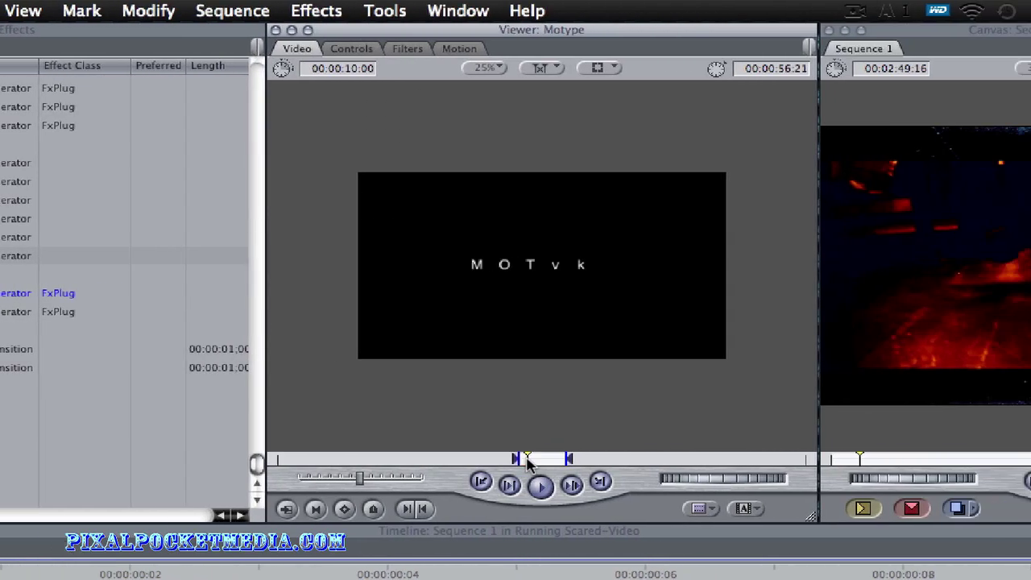
{"action": "left_click", "coordinate": [534, 459]}
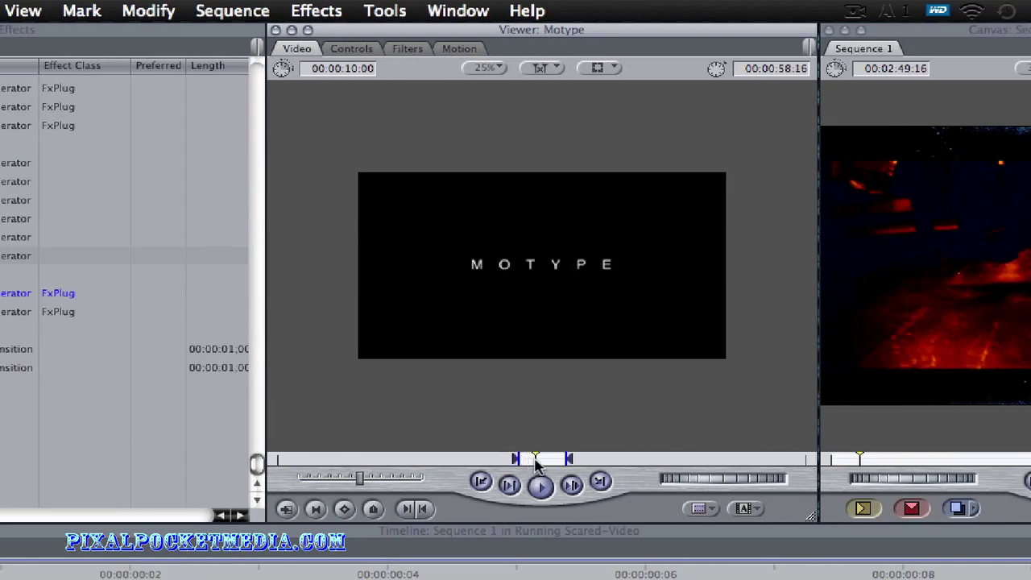
- Detach the Motype controls from the Viewer into a separate floating window and place it clear of the title preview
{"action": "left_click_drag", "start_coordinate": [365, 50], "coordinate": [674, 274]}
{"action": "left_click", "coordinate": [297, 48]}
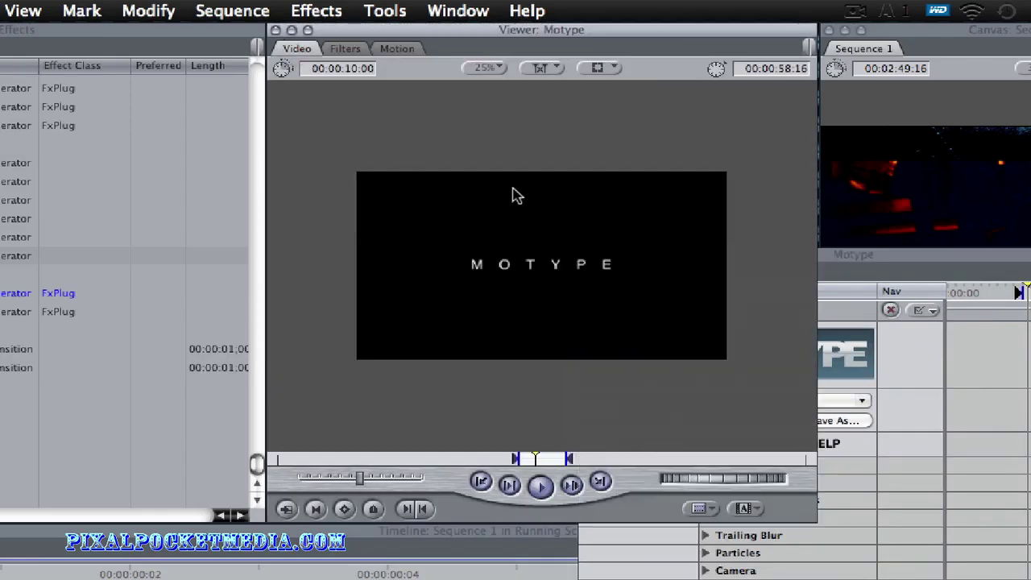
{"action": "left_click", "coordinate": [902, 266]}
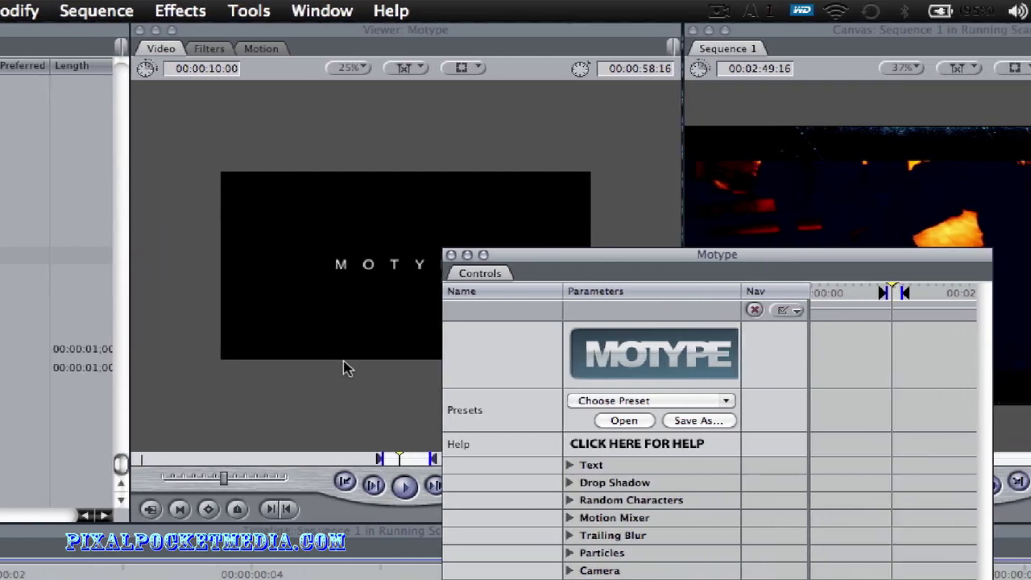
{"action": "left_click_drag", "start_coordinate": [559, 255], "coordinate": [709, 233]}
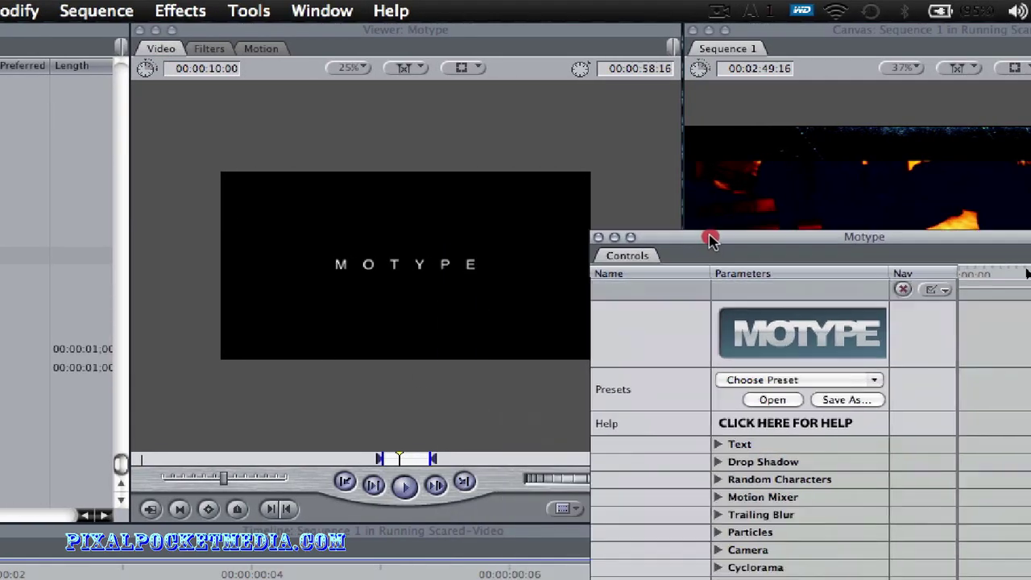
- Expand Motype's Text parameters and replace the title text with "Fantasiart"
{"action": "left_click", "coordinate": [719, 444]}
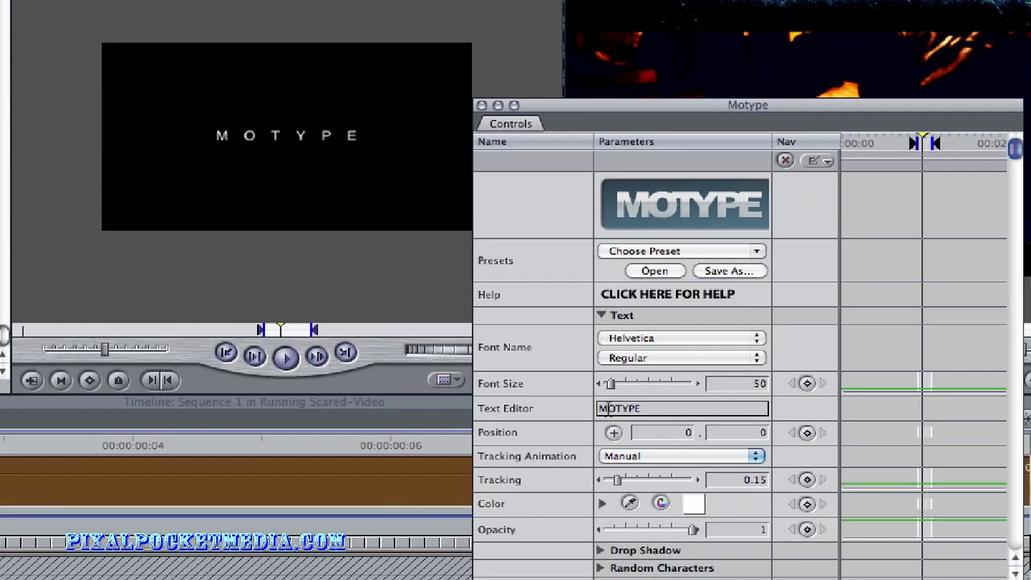
{"action": "double_click", "coordinate": [657, 428]}
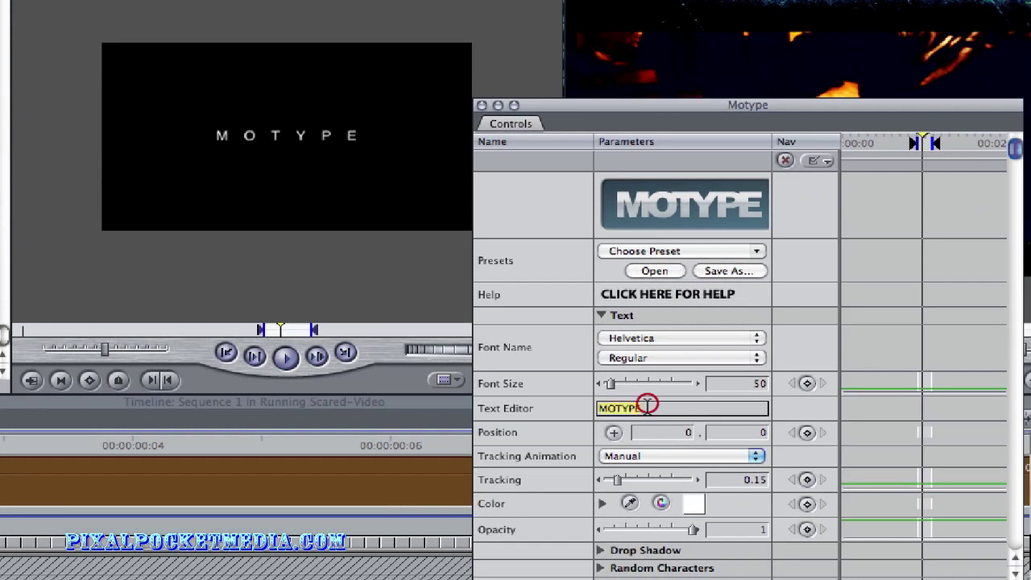
{"action": "key", "text": "BackSpace"}
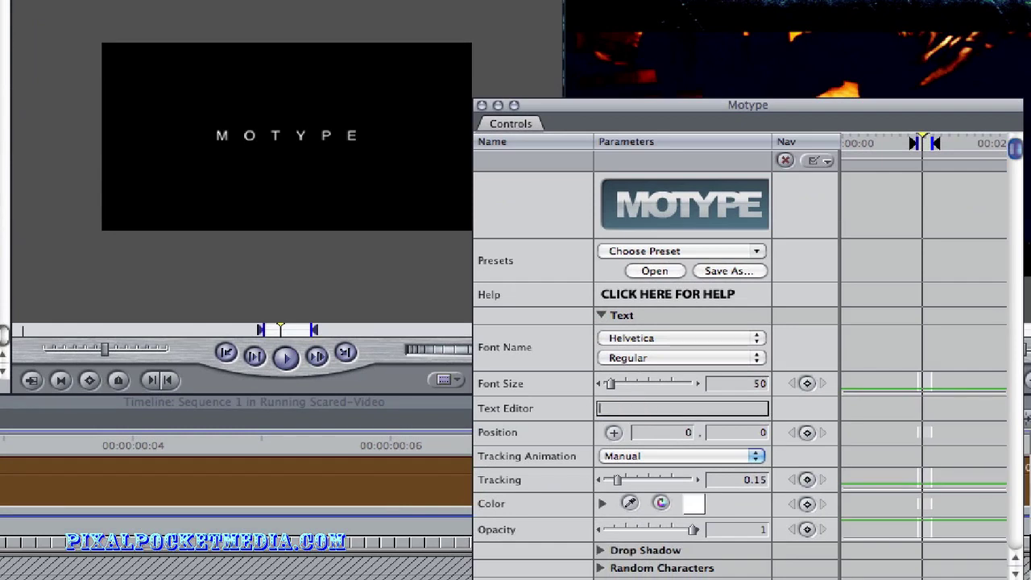
{"action": "type", "text": "Mas"}
{"action": "key", "text": "BackSpace"}
{"action": "key", "text": "BackSpace"}
{"action": "key", "text": "BackSpace"}
{"action": "type", "text": "Final"}
{"action": "key", "text": "BackSpace"}
{"action": "key", "text": "BackSpace"}
{"action": "key", "text": "BackSpace"}
{"action": "key", "text": "BackSpace"}
{"action": "type", "text": "am"}
{"action": "key", "text": "BackSpace"}
{"action": "key", "text": "BackSpace"}
{"action": "type", "text": "antasiart"}
{"action": "left_click_drag", "start_coordinate": [621, 116], "coordinate": [519, 29]}
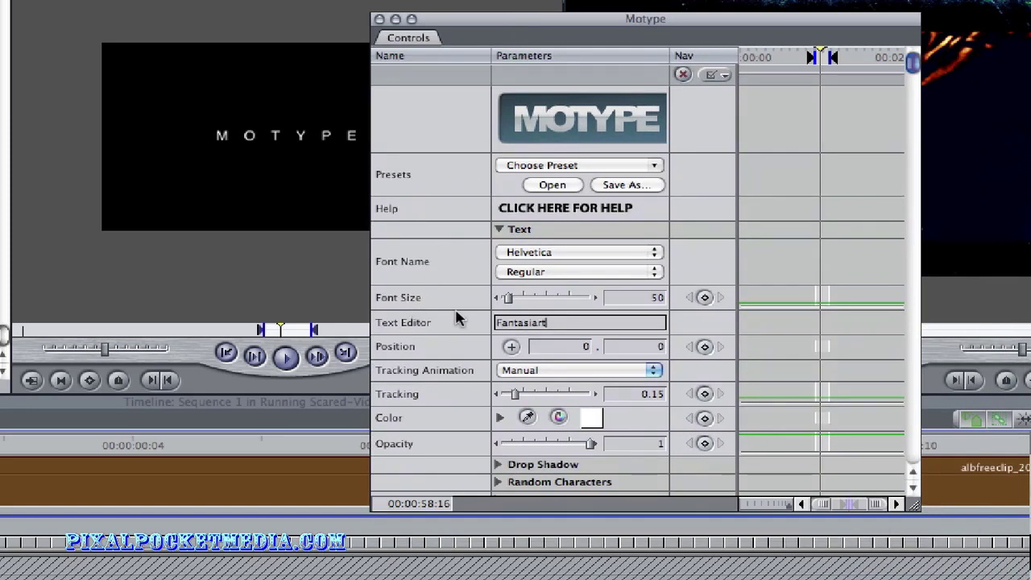
{"action": "key", "text": "Return"}
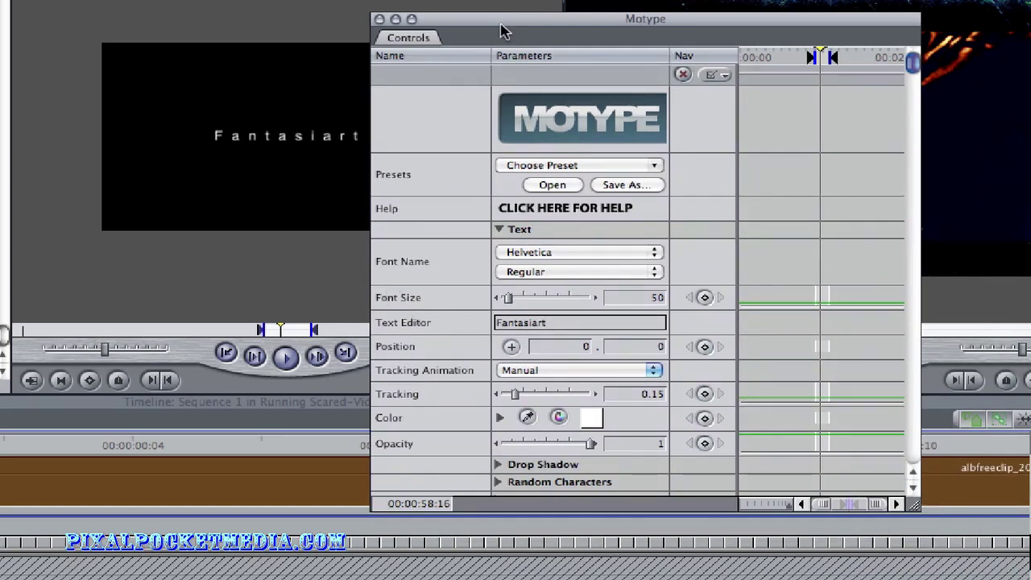
- Examine Motype's parameter groups and its list of built-in presets
{"action": "left_click_drag", "start_coordinate": [501, 30], "coordinate": [493, 73]}
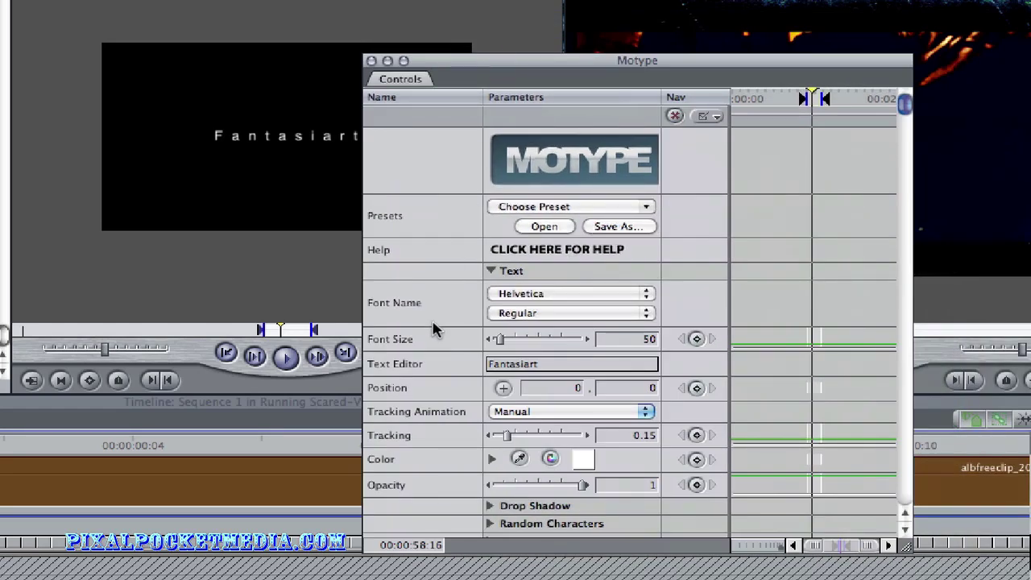
{"action": "scroll", "coordinate": [437, 370], "scroll_direction": "down", "scroll_amount": 2}
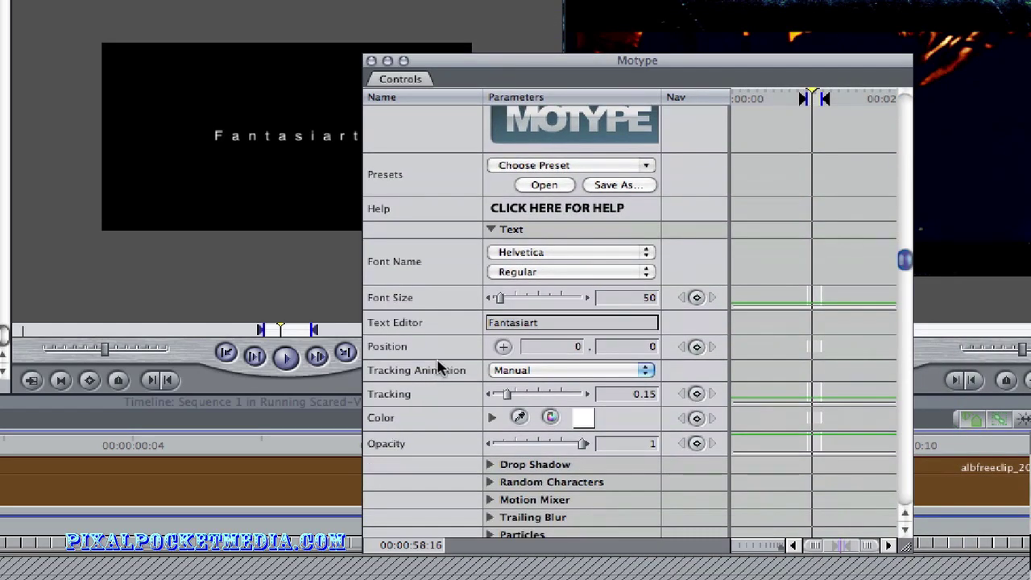
{"action": "scroll", "coordinate": [419, 378], "scroll_direction": "up", "scroll_amount": 2}
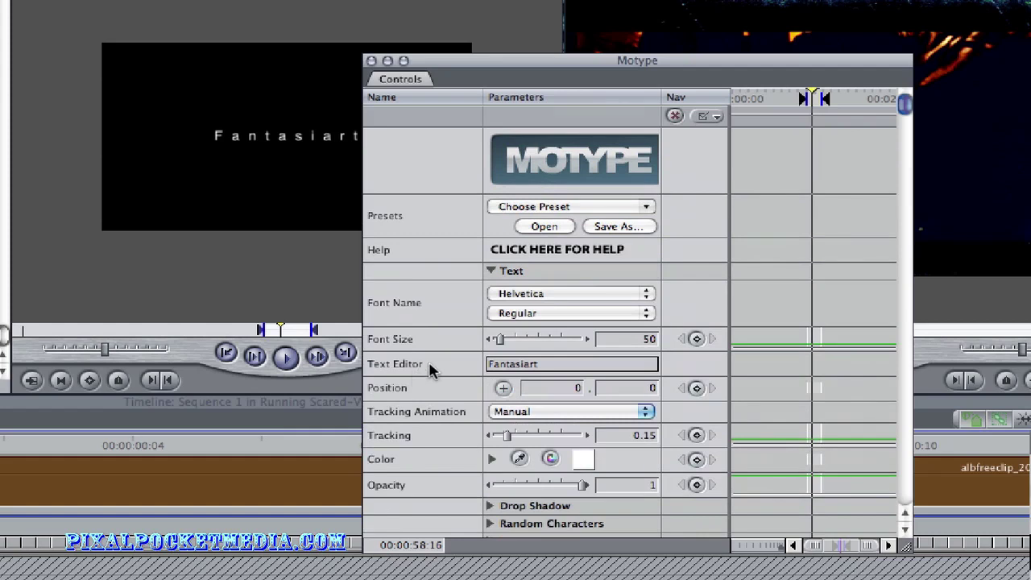
{"action": "left_click", "coordinate": [552, 208]}
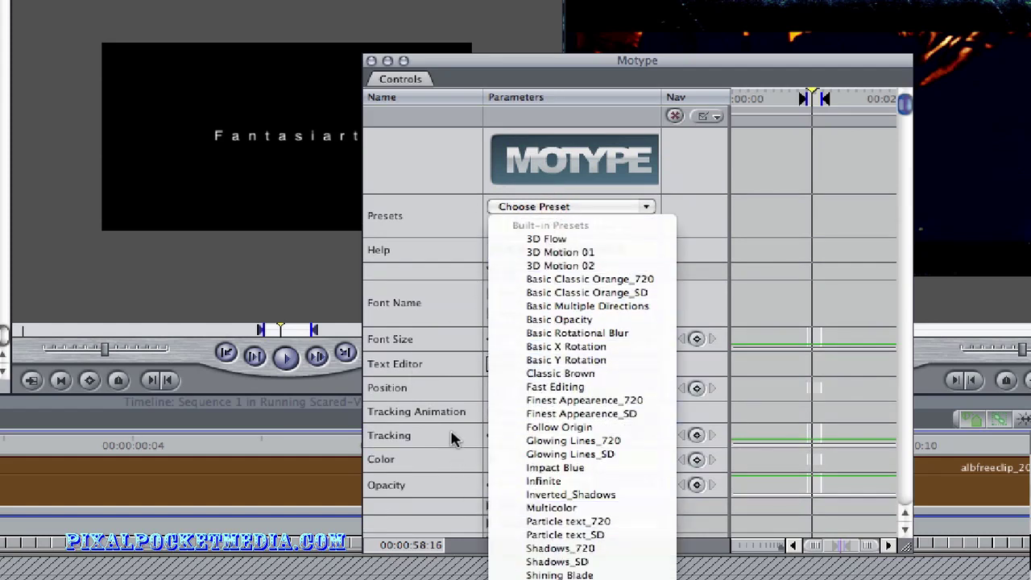
{"action": "left_click", "coordinate": [451, 314]}
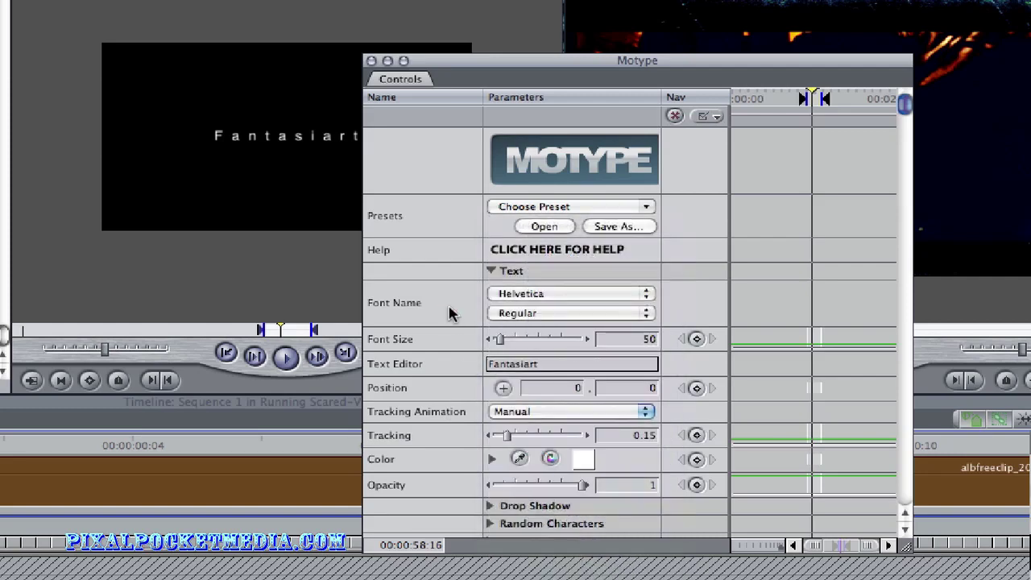
{"action": "scroll", "coordinate": [451, 367], "scroll_direction": "down", "scroll_amount": 3}
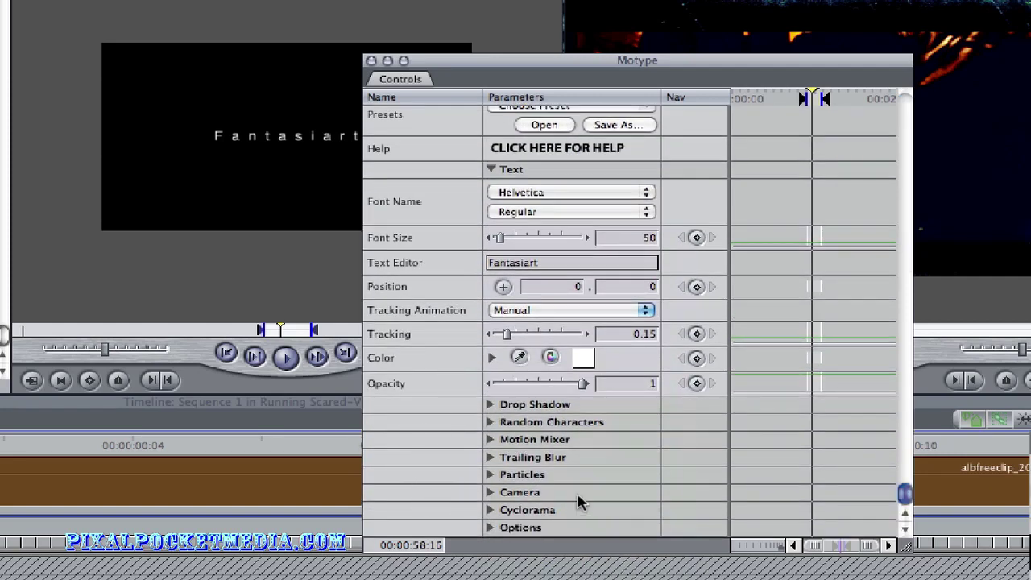
{"action": "scroll", "coordinate": [442, 411], "scroll_direction": "up", "scroll_amount": 3}
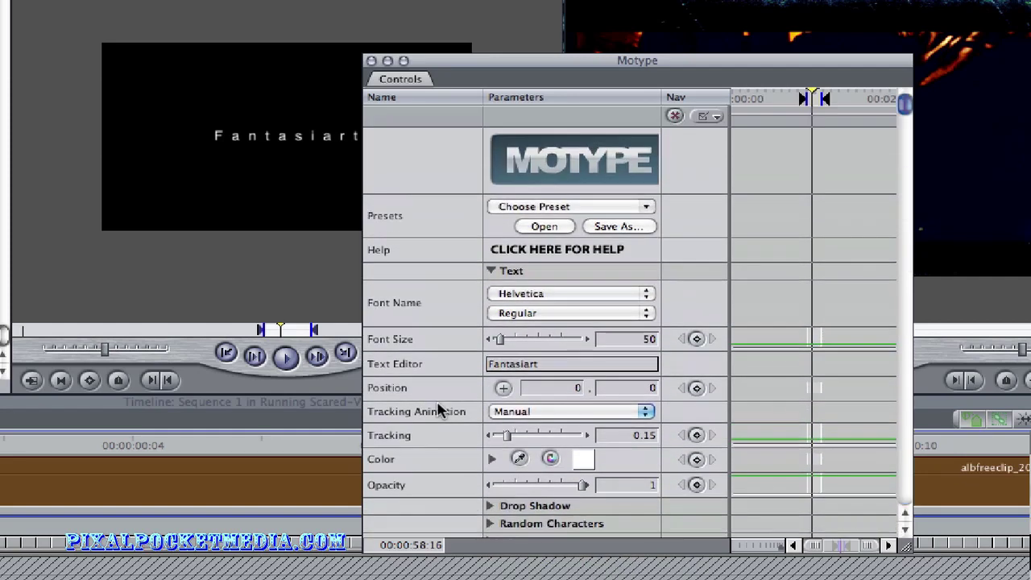
- Apply the built-in 3D Flow preset to the Fantasiart title and scrub through the animation to check it
{"action": "left_click", "coordinate": [529, 207]}
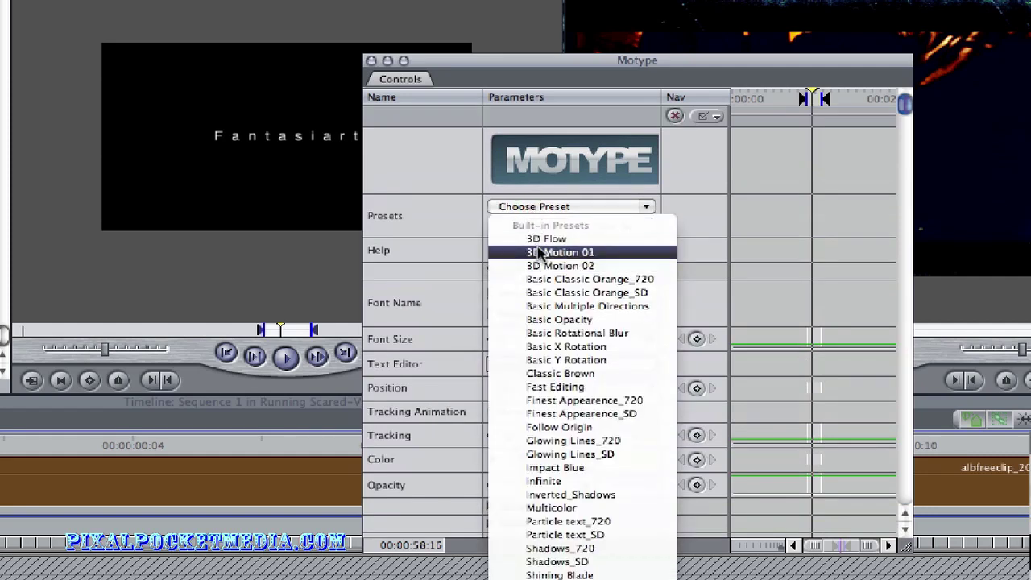
{"action": "left_click", "coordinate": [536, 239]}
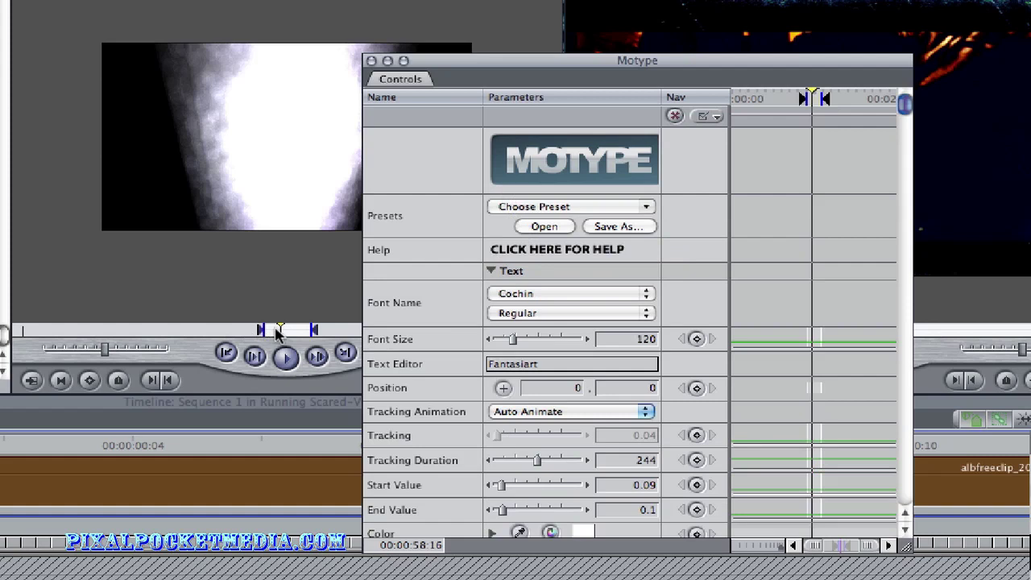
{"action": "left_click_drag", "start_coordinate": [282, 332], "coordinate": [298, 330]}
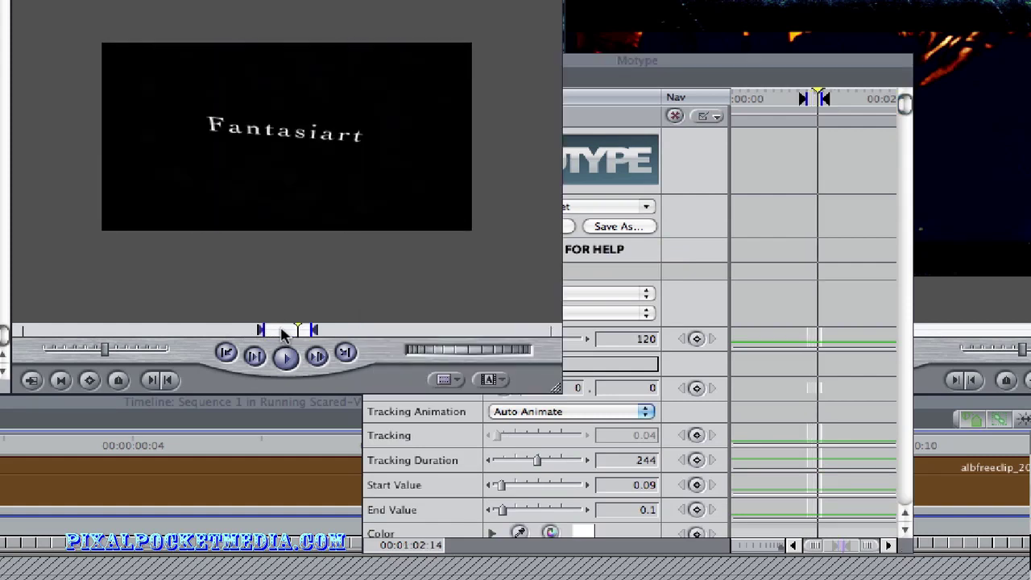
- Try the built-in Glowing Lines_720 preset on the Fantasiart title, followed by the 3D Motion 01 preset
{"action": "left_click", "coordinate": [719, 66]}
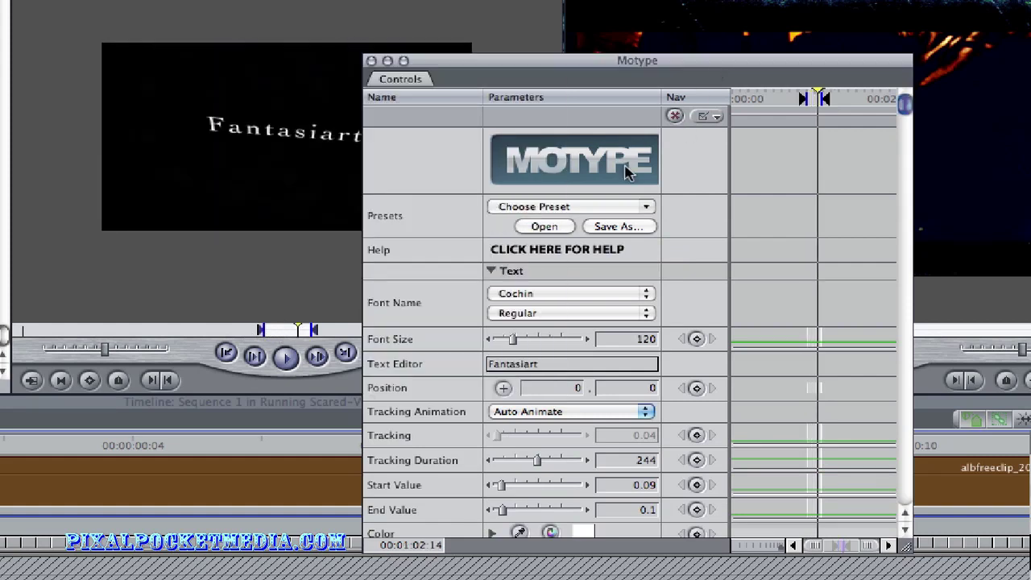
{"action": "left_click", "coordinate": [545, 207]}
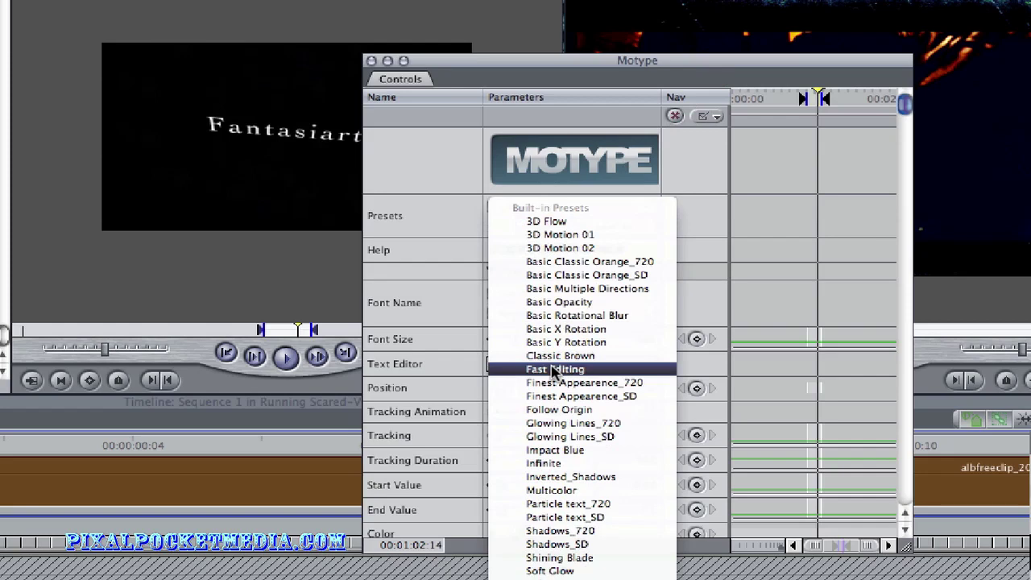
{"action": "left_click", "coordinate": [547, 424]}
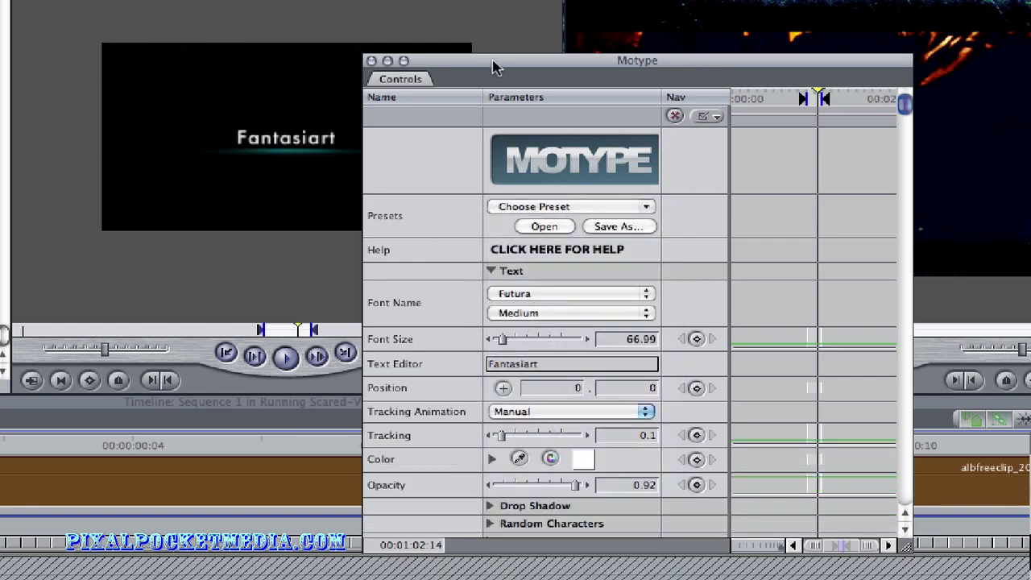
{"action": "left_click_drag", "start_coordinate": [493, 64], "coordinate": [531, 78]}
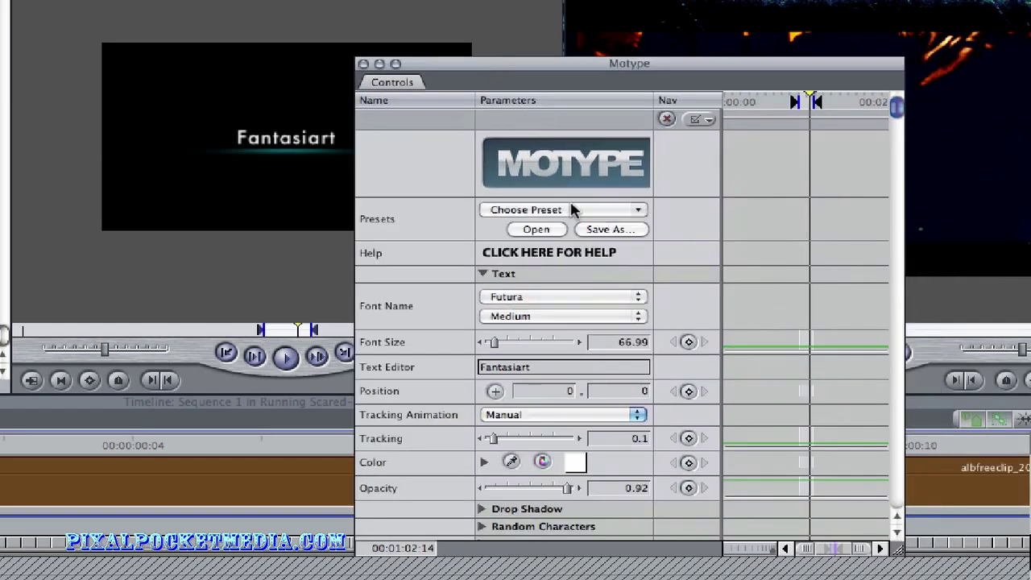
{"action": "left_click", "coordinate": [573, 207]}
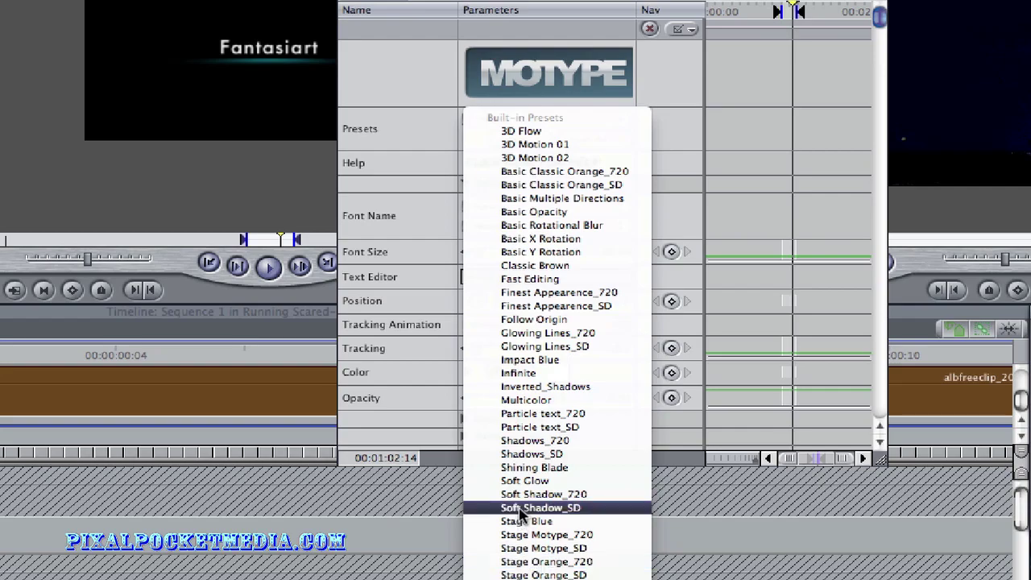
{"action": "left_click", "coordinate": [527, 143]}
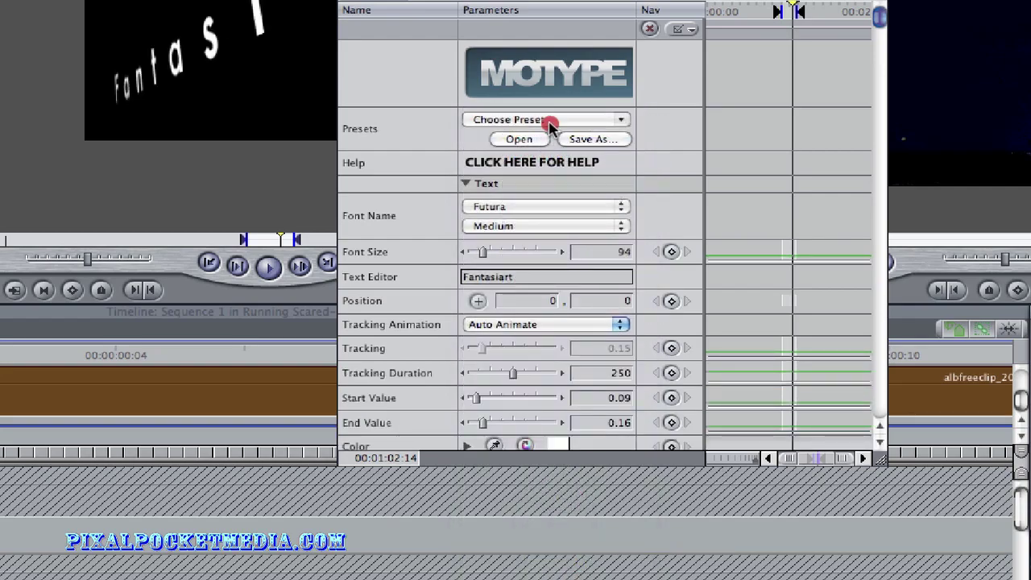
- Apply the built-in 3D Motion 02 preset and scrub through the title preview to check its animation
{"action": "left_click", "coordinate": [518, 120]}
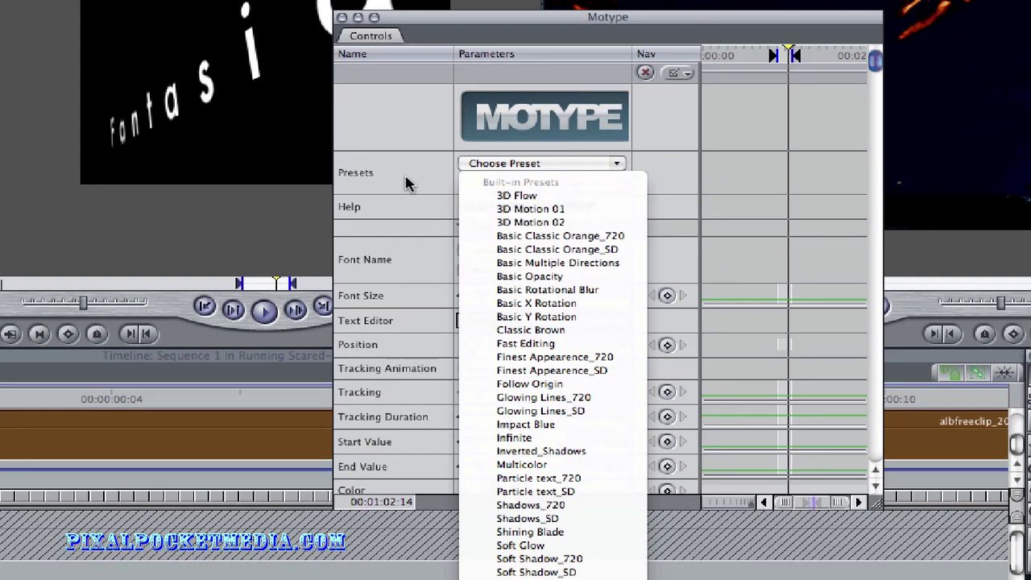
{"action": "left_click", "coordinate": [532, 223]}
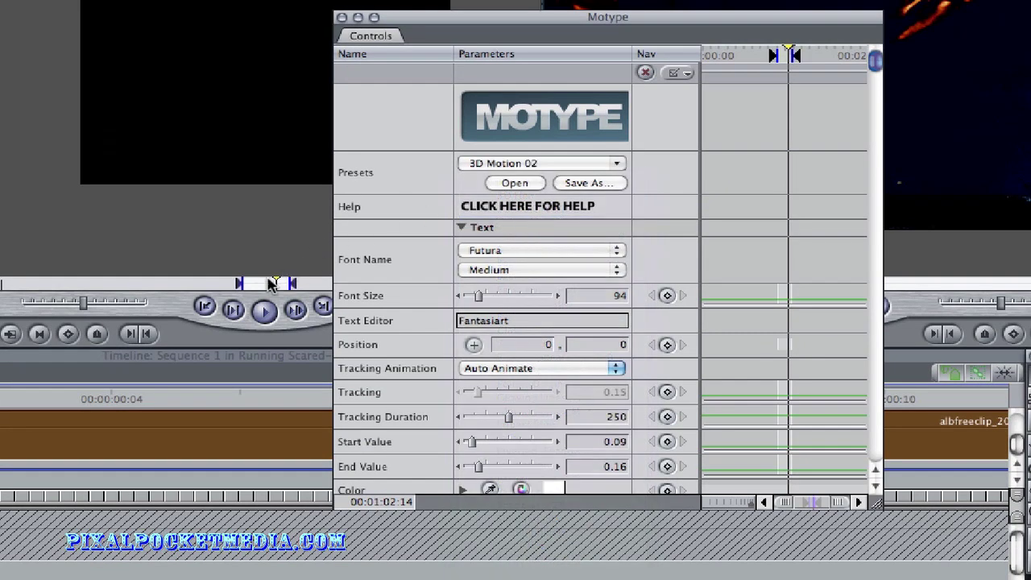
{"action": "left_click_drag", "start_coordinate": [272, 284], "coordinate": [250, 288]}
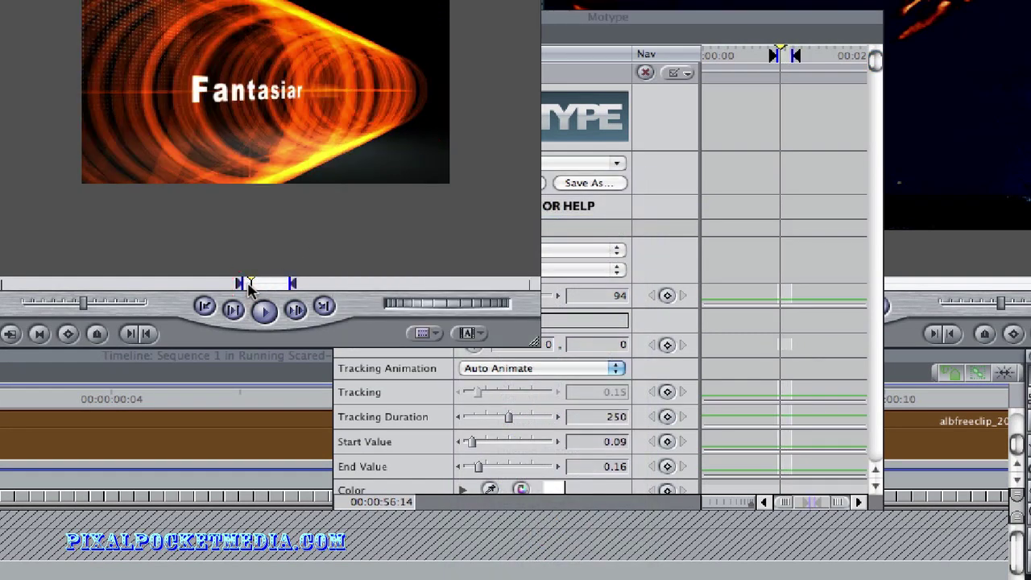
{"action": "left_click", "coordinate": [602, 20]}
{"action": "left_click", "coordinate": [503, 249]}
{"action": "left_click", "coordinate": [419, 243]}
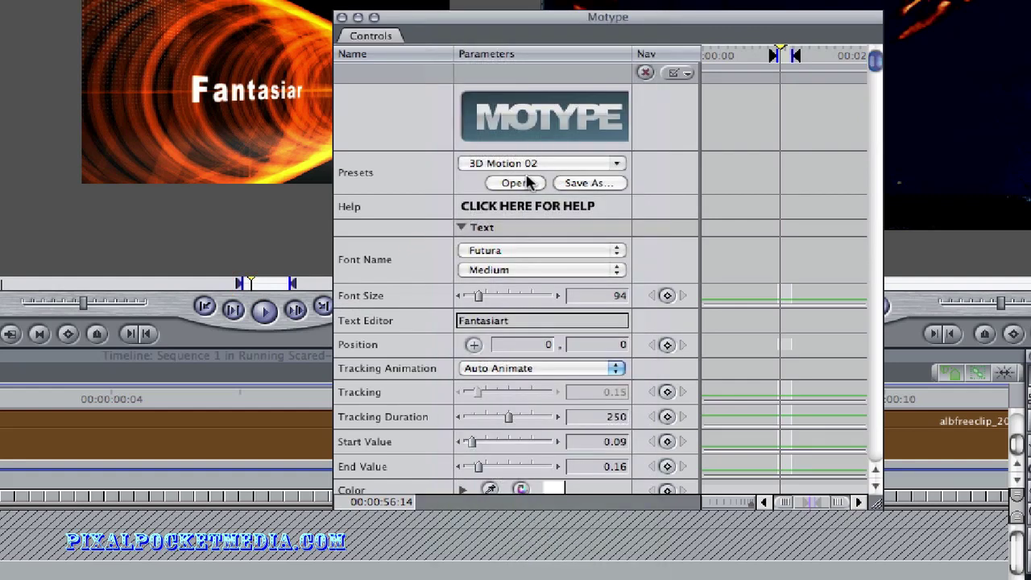
- Try the built-in Soft Shadow_720 preset on the title and scrub near the start of the clip
{"action": "left_click", "coordinate": [533, 164]}
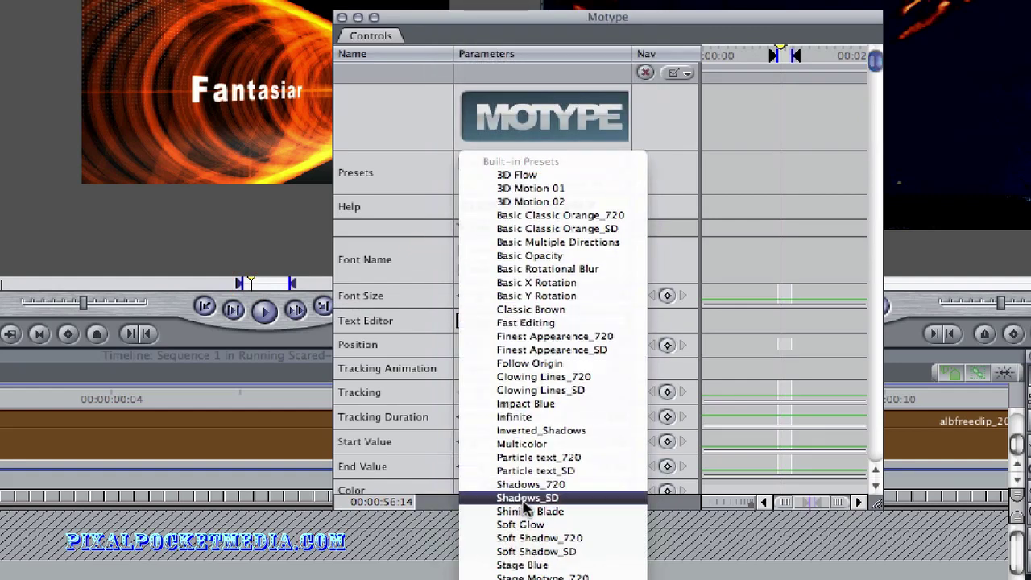
{"action": "left_click", "coordinate": [527, 538]}
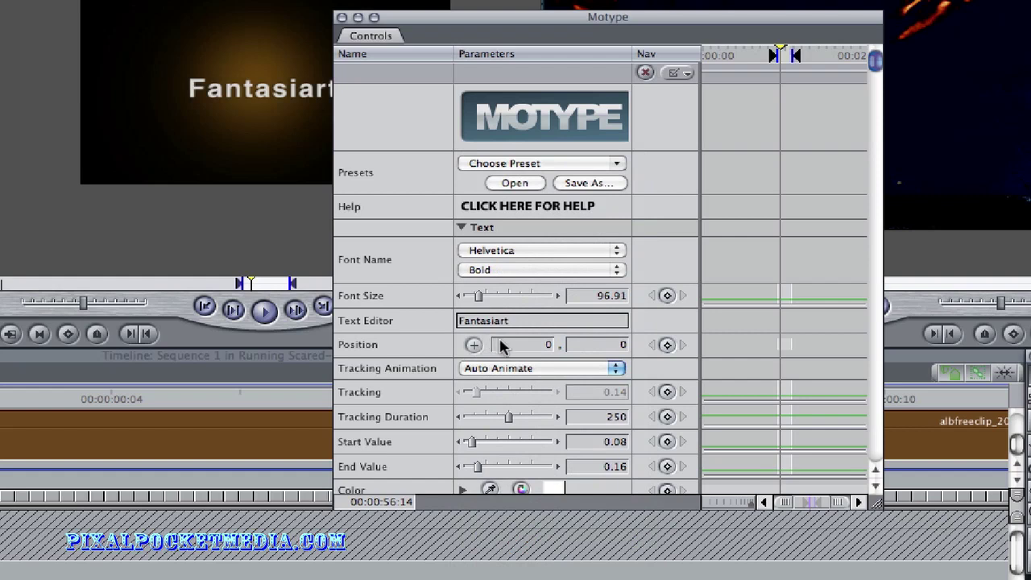
{"action": "left_click_drag", "start_coordinate": [258, 285], "coordinate": [249, 284]}
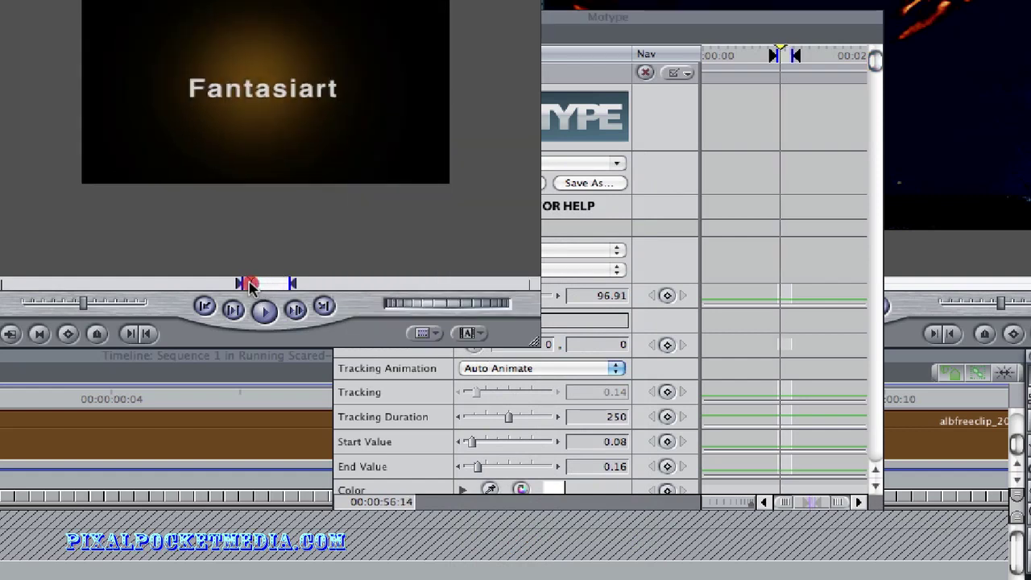
{"action": "left_click", "coordinate": [641, 24]}
- Apply the built-in Shadows_SD preset to the title and scrub the preview from the middle back towards the start
{"action": "left_click", "coordinate": [499, 162]}
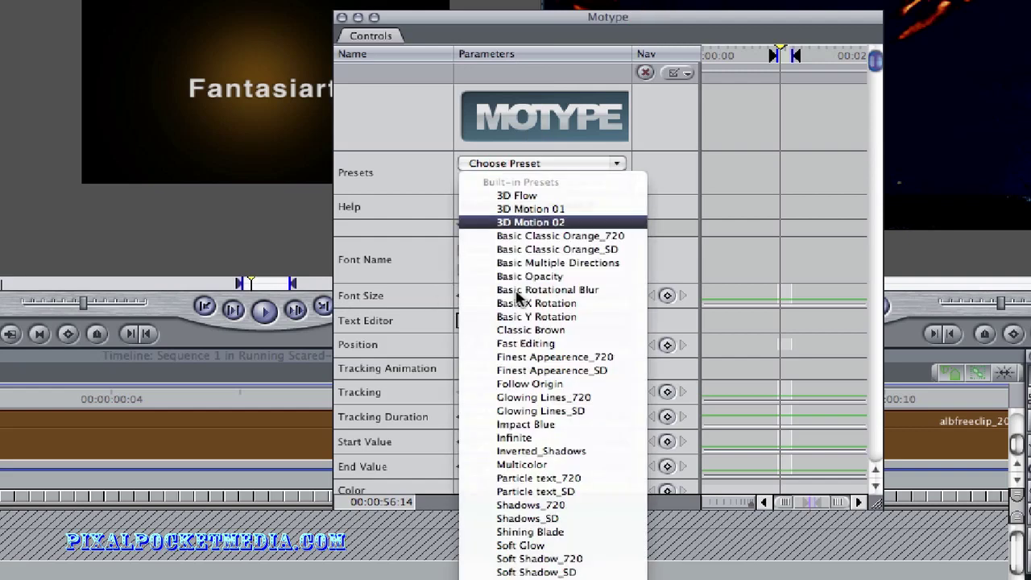
{"action": "left_click", "coordinate": [514, 498]}
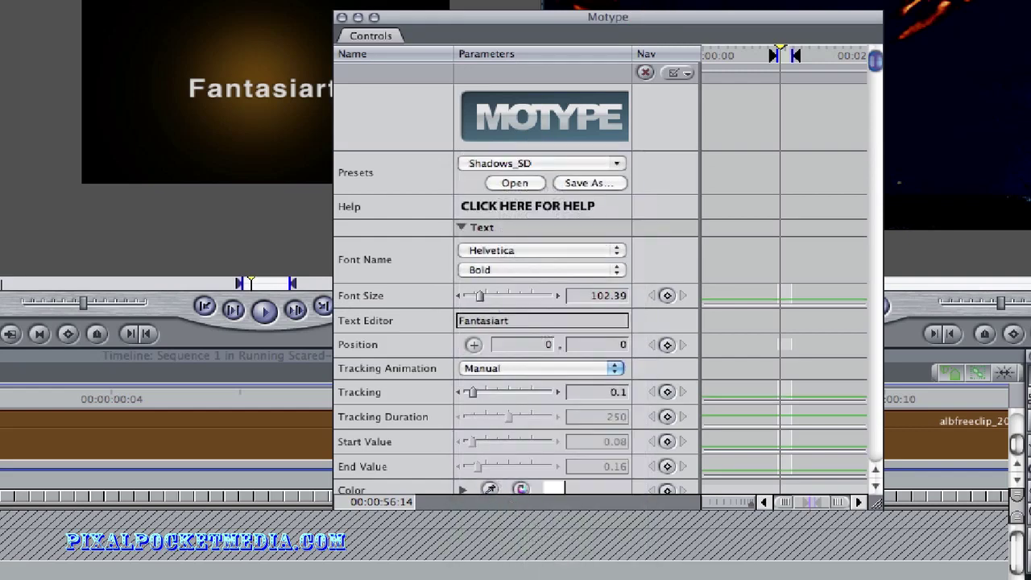
{"action": "left_click", "coordinate": [265, 284]}
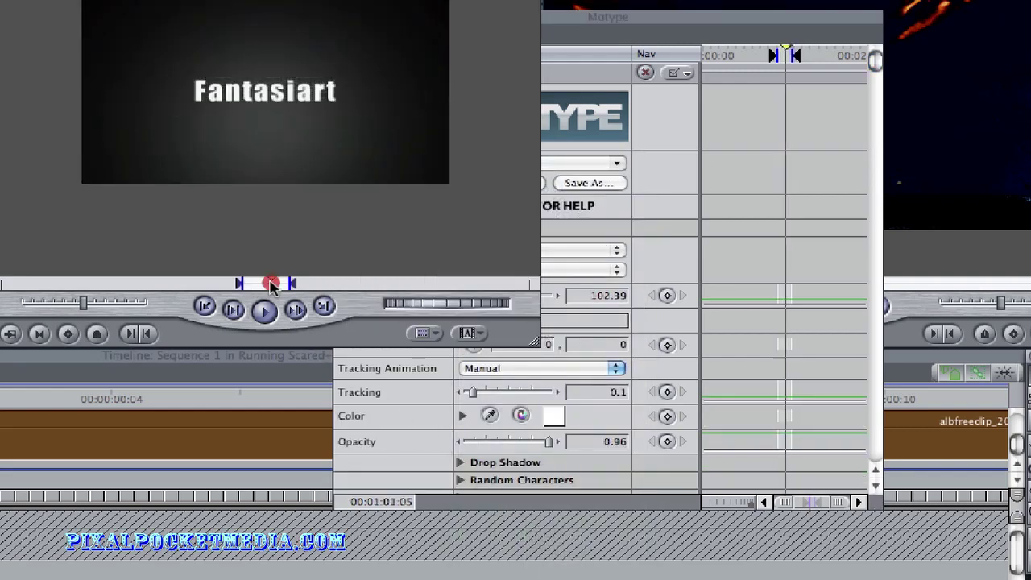
{"action": "left_click_drag", "start_coordinate": [266, 283], "coordinate": [251, 284]}
{"action": "left_click", "coordinate": [637, 39]}
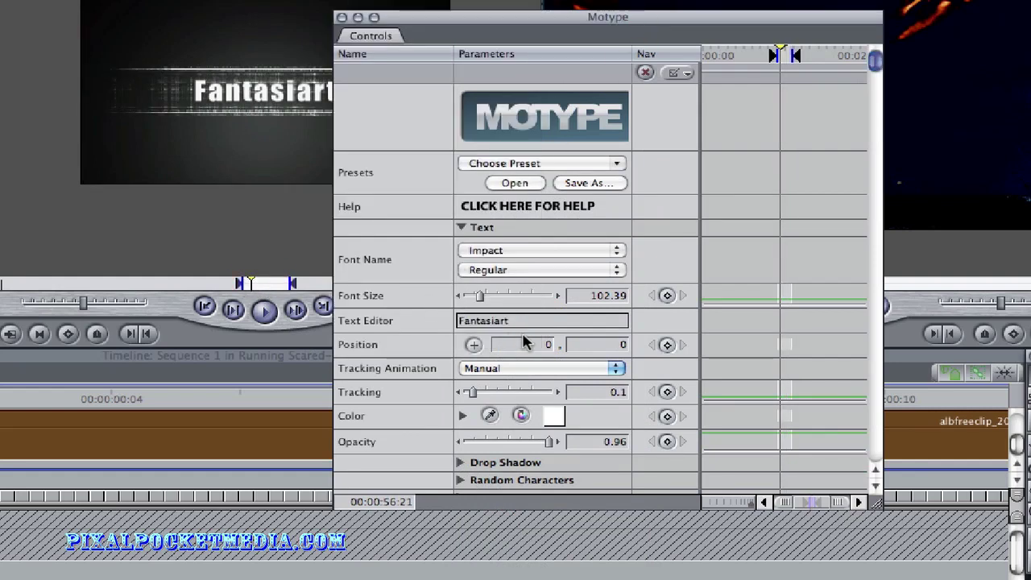
- Set the title font to SF TransRobotics and shift the floating Motype window to check the full title preview
{"action": "left_click", "coordinate": [528, 251]}
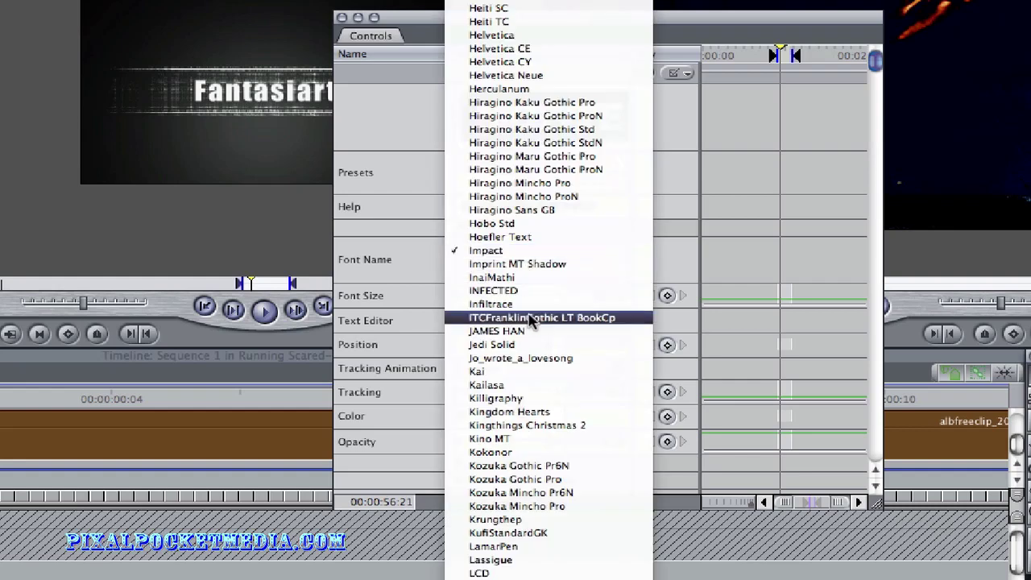
{"action": "scroll", "coordinate": [532, 320], "scroll_direction": "down", "scroll_amount": 5}
{"action": "scroll", "coordinate": [530, 320], "scroll_direction": "down", "scroll_amount": 10}
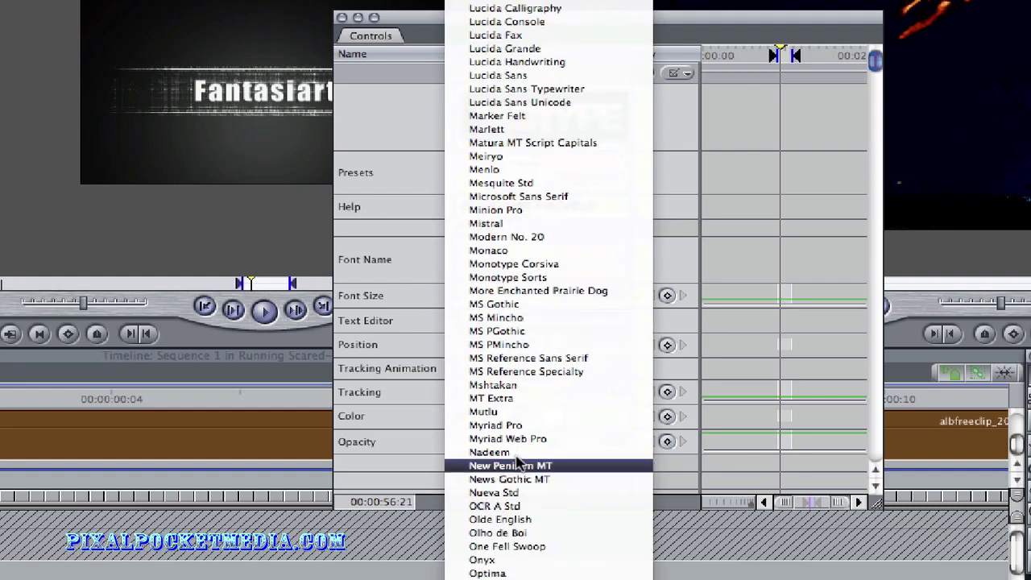
{"action": "scroll", "coordinate": [519, 371], "scroll_direction": "up", "scroll_amount": 7}
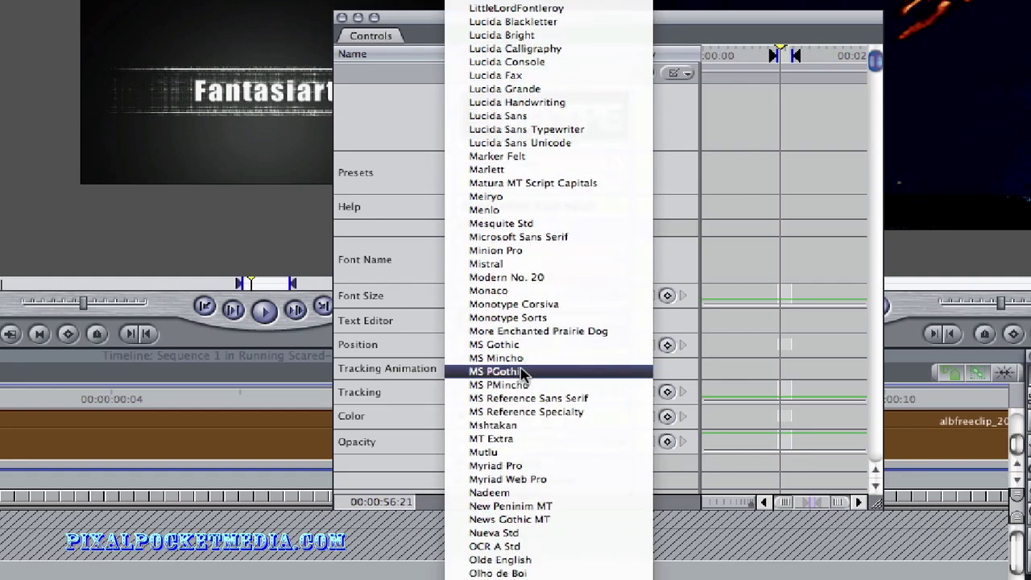
{"action": "scroll", "coordinate": [520, 339], "scroll_direction": "down", "scroll_amount": 15}
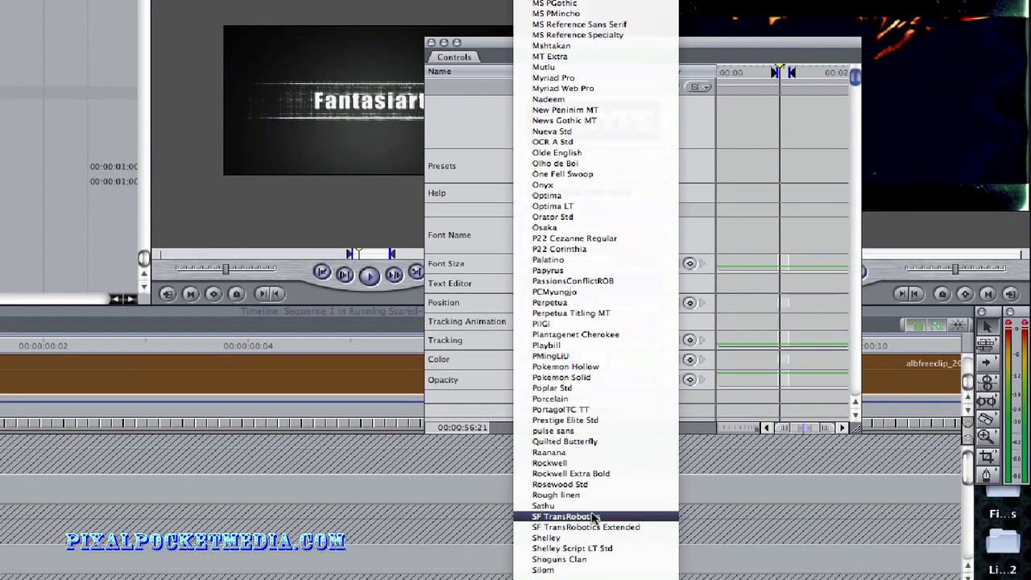
{"action": "left_click", "coordinate": [595, 517]}
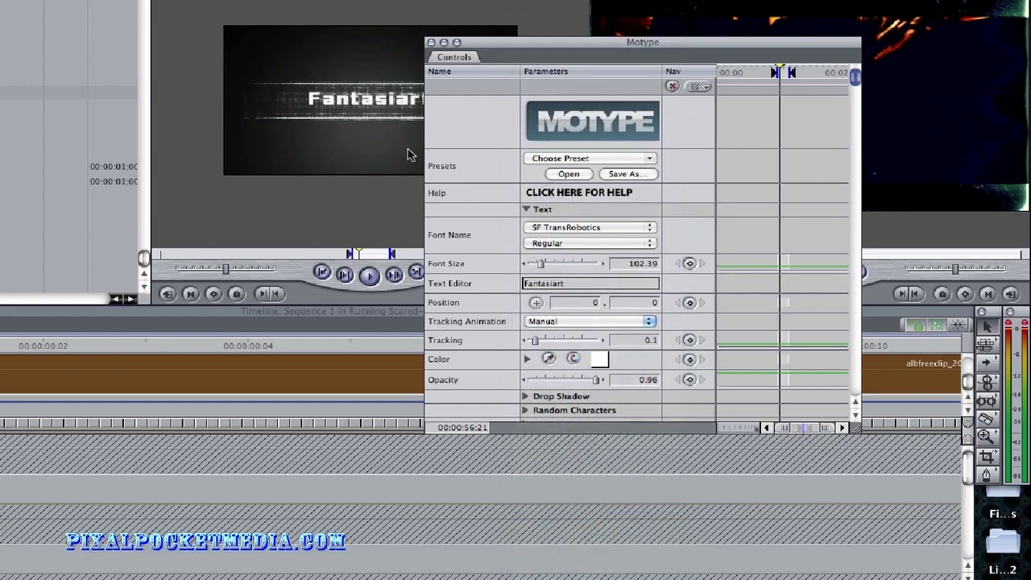
{"action": "left_click_drag", "start_coordinate": [519, 51], "coordinate": [694, 134]}
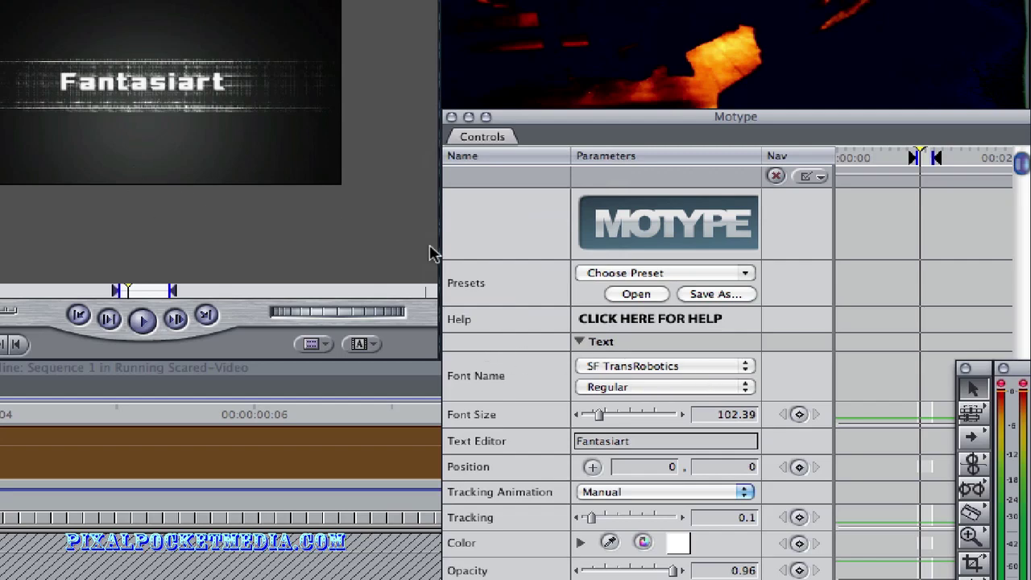
{"action": "left_click_drag", "start_coordinate": [559, 119], "coordinate": [380, 64]}
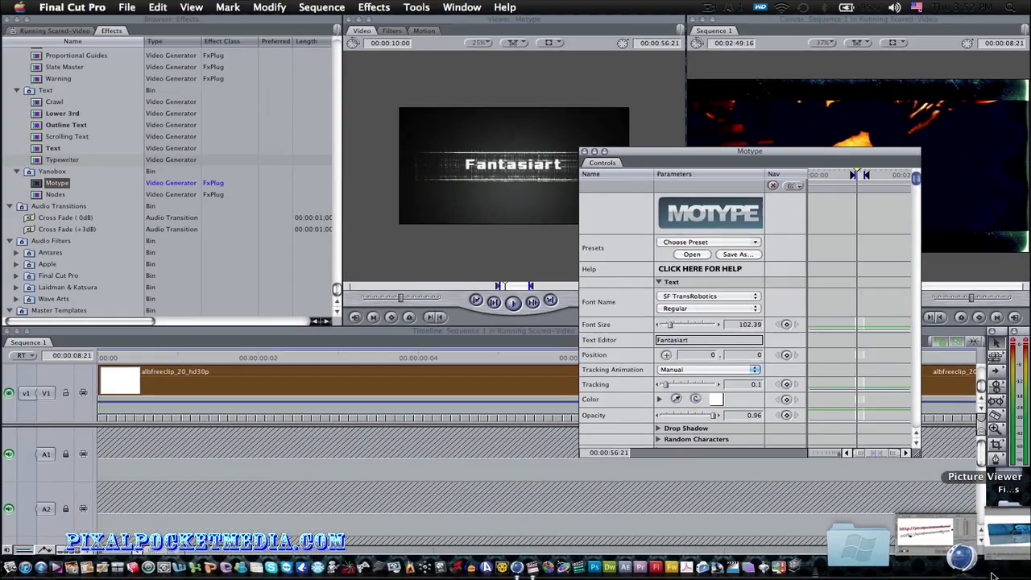
- Switch to the Cinema 4D Picture Viewer to check the running render, and minimise it again
{"action": "left_click", "coordinate": [996, 569]}
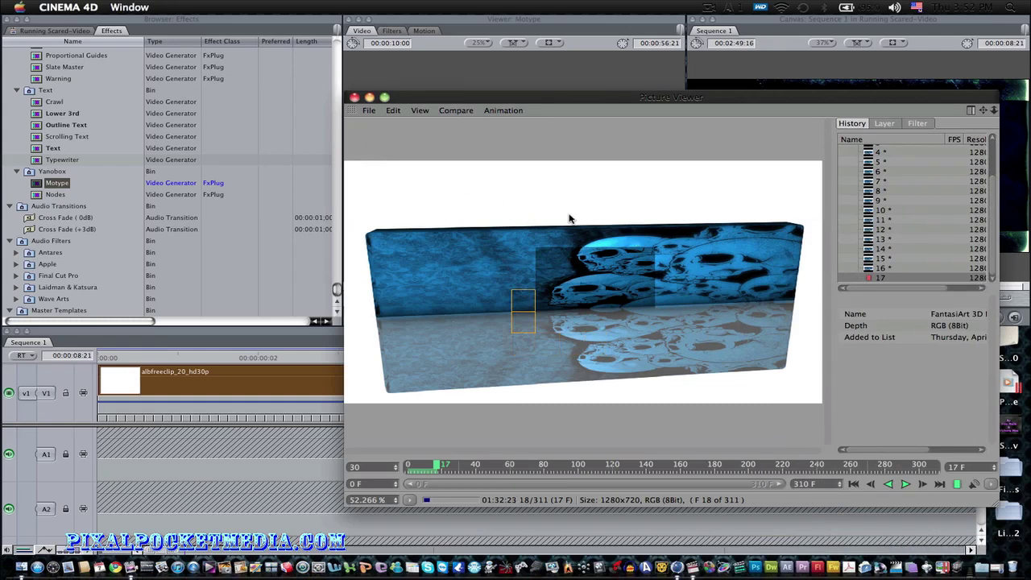
{"action": "left_click", "coordinate": [370, 96]}
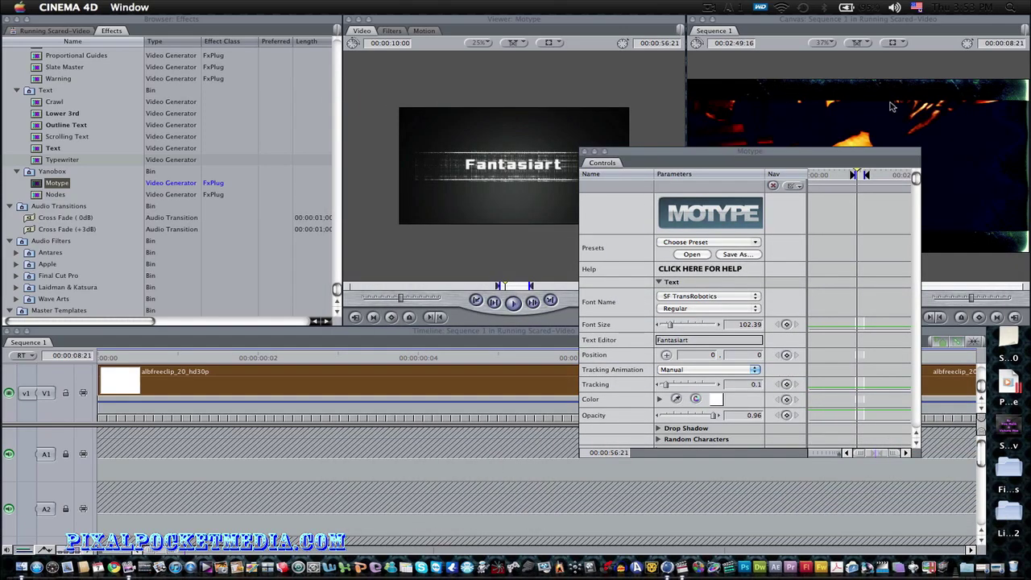
- Expand Motype's Drop Shadow parameters and set the shadow softness to 12 and density to 1.47
{"action": "left_click_drag", "start_coordinate": [686, 154], "coordinate": [673, 190]}
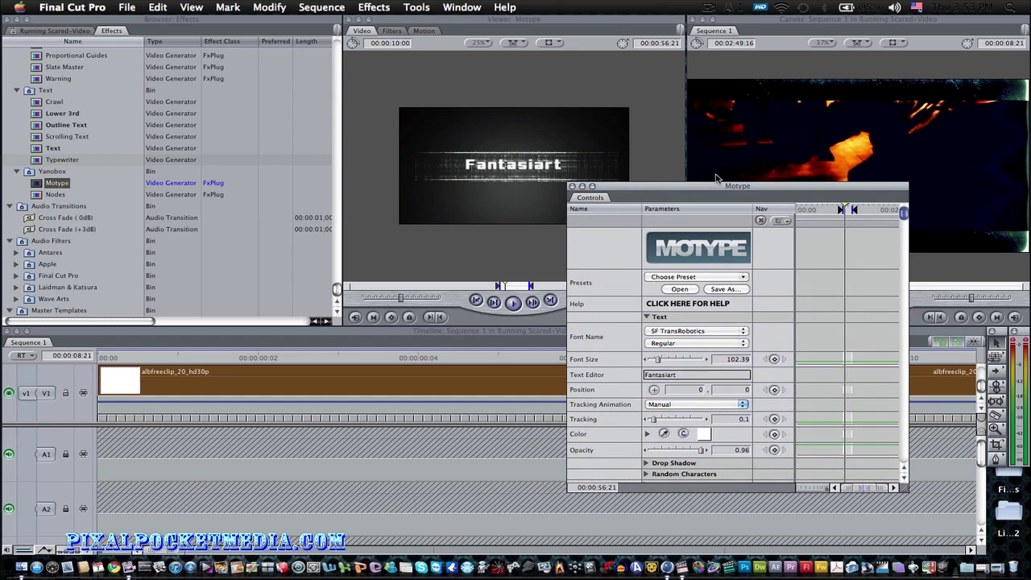
{"action": "left_click_drag", "start_coordinate": [643, 182], "coordinate": [669, 136]}
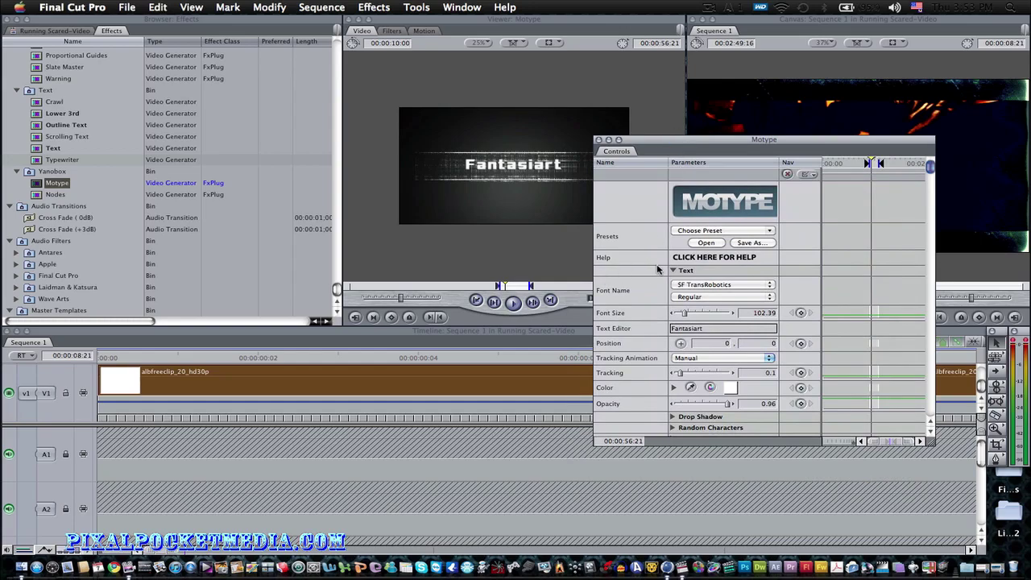
{"action": "scroll", "coordinate": [658, 269], "scroll_direction": "down", "scroll_amount": 3}
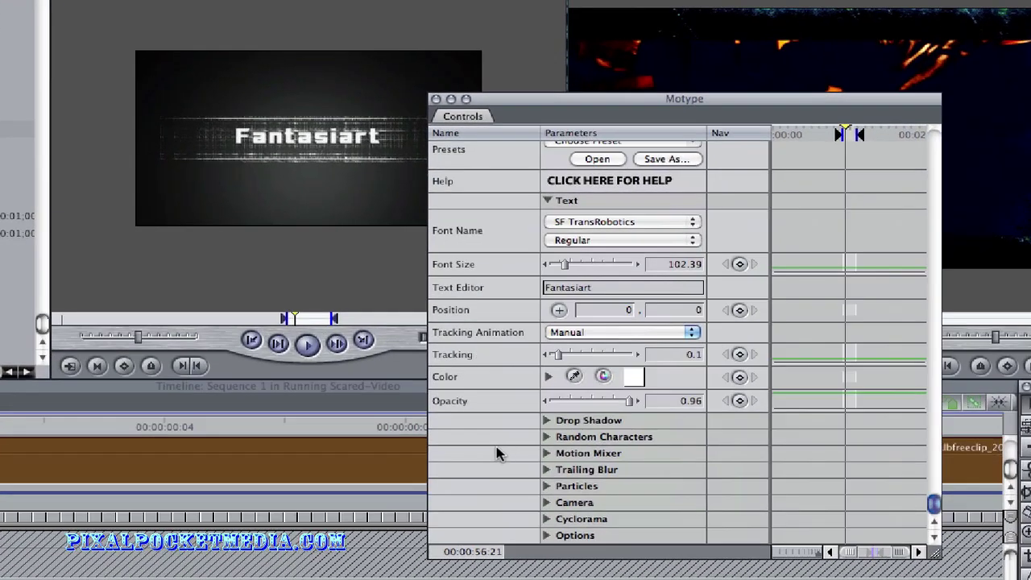
{"action": "left_click", "coordinate": [546, 421]}
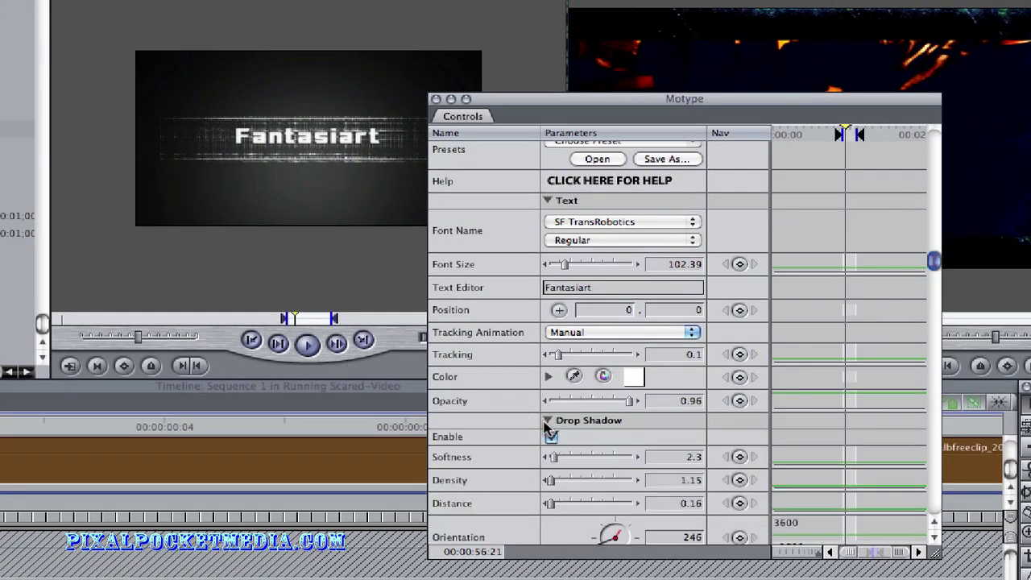
{"action": "left_click_drag", "start_coordinate": [552, 457], "coordinate": [554, 480]}
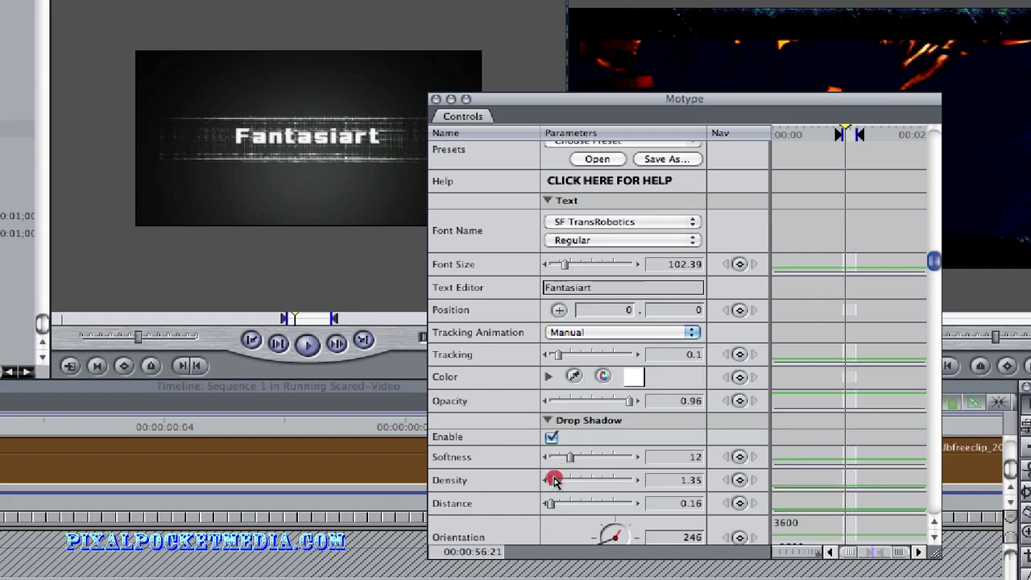
- Change the drop shadow's colour to red using the crayon palette
{"action": "scroll", "coordinate": [490, 456], "scroll_direction": "down", "scroll_amount": 3}
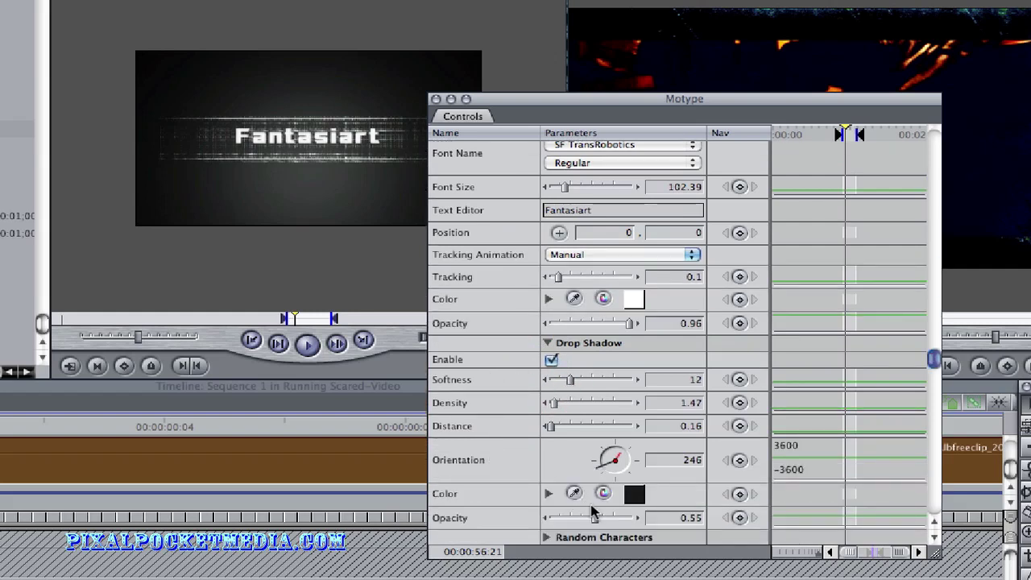
{"action": "left_click", "coordinate": [633, 496]}
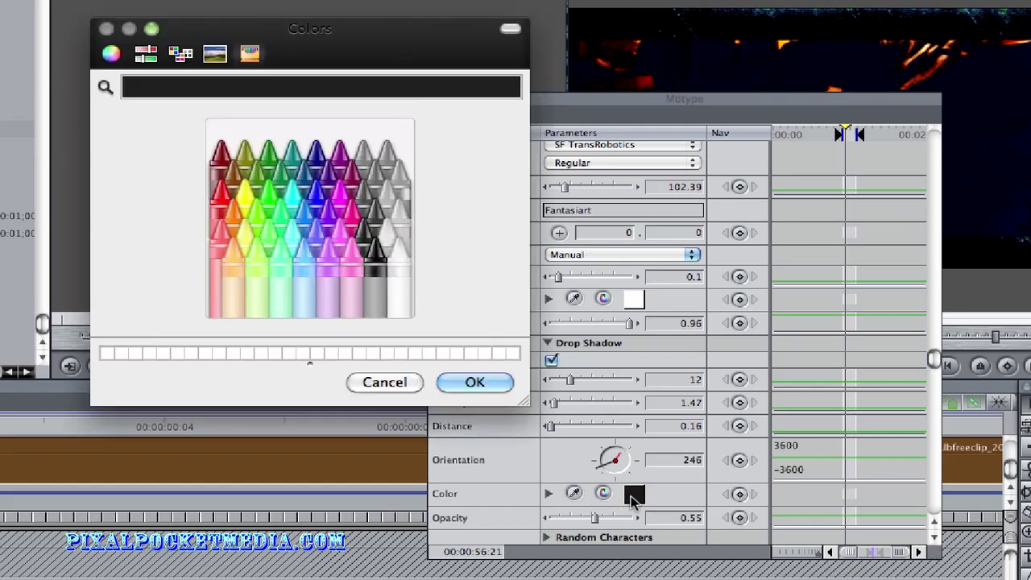
{"action": "left_click", "coordinate": [230, 200]}
{"action": "left_click", "coordinate": [467, 382]}
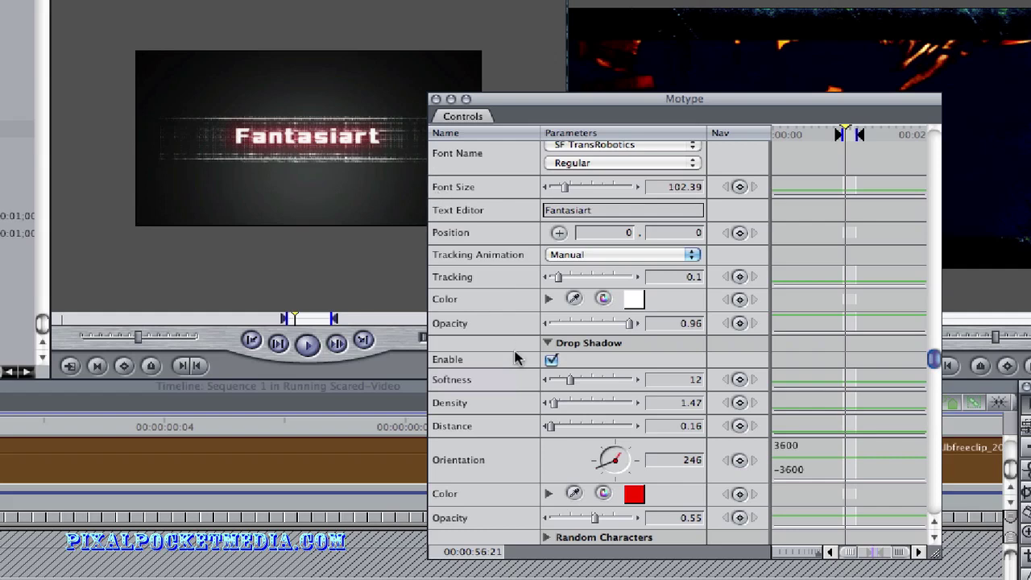
{"action": "scroll", "coordinate": [471, 332], "scroll_direction": "down", "scroll_amount": 4}
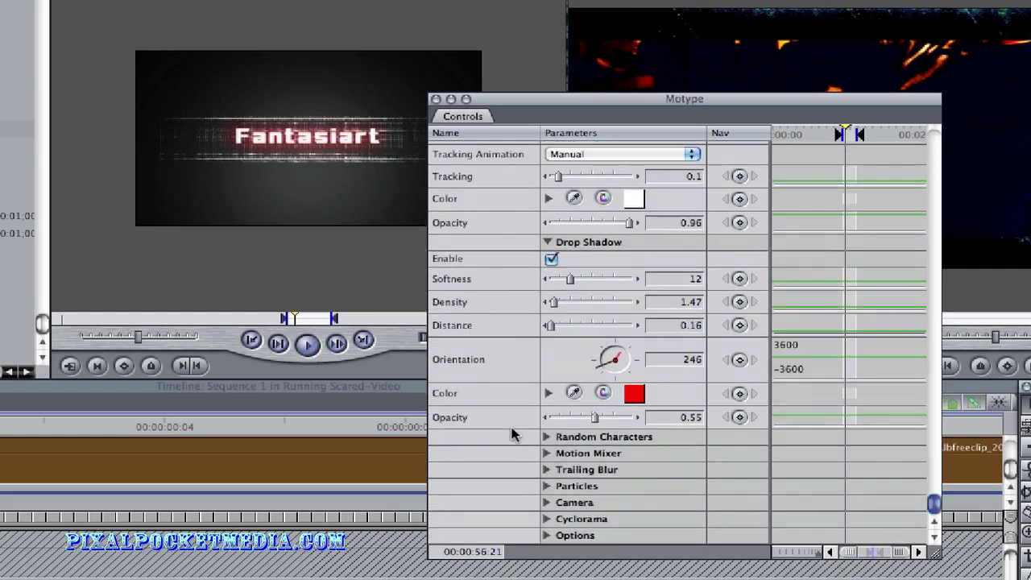
{"action": "left_click", "coordinate": [546, 452]}
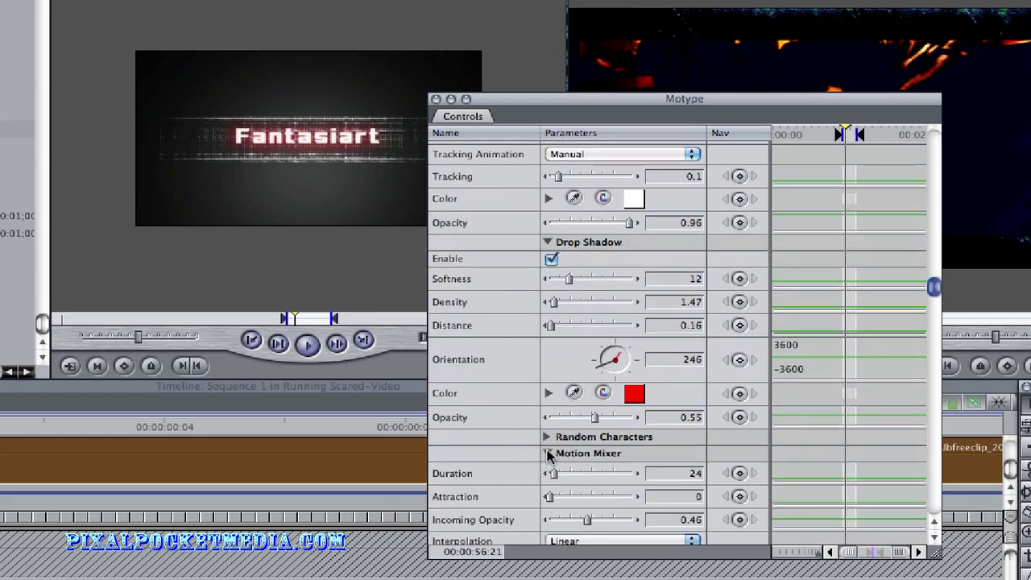
{"action": "left_click", "coordinate": [546, 453]}
{"action": "scroll", "coordinate": [523, 427], "scroll_direction": "up", "scroll_amount": 9}
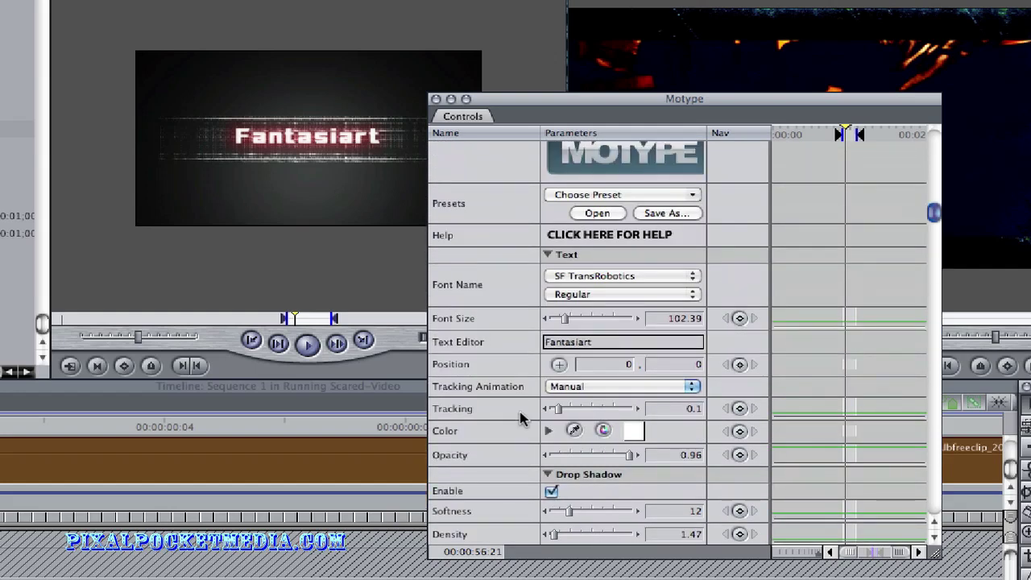
{"action": "scroll", "coordinate": [520, 417], "scroll_direction": "down", "scroll_amount": 5}
{"action": "scroll", "coordinate": [520, 417], "scroll_direction": "up", "scroll_amount": 5}
{"action": "scroll", "coordinate": [528, 452], "scroll_direction": "down", "scroll_amount": 10}
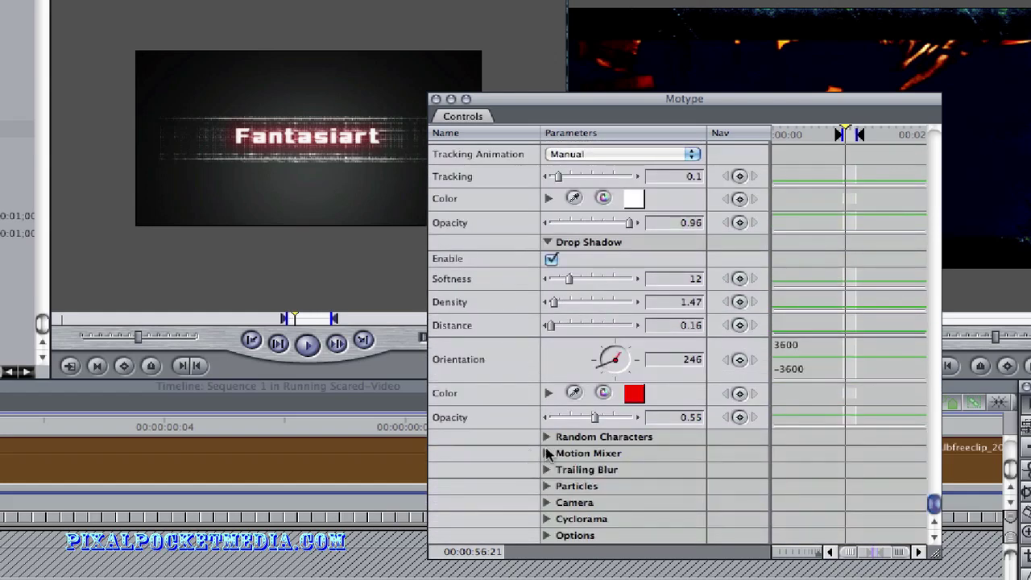
- Set Motype's Random Characters animation to Stop At Word Completition with All Characters as the symbol type
{"action": "left_click", "coordinate": [546, 437]}
{"action": "scroll", "coordinate": [584, 423], "scroll_direction": "down", "scroll_amount": 2}
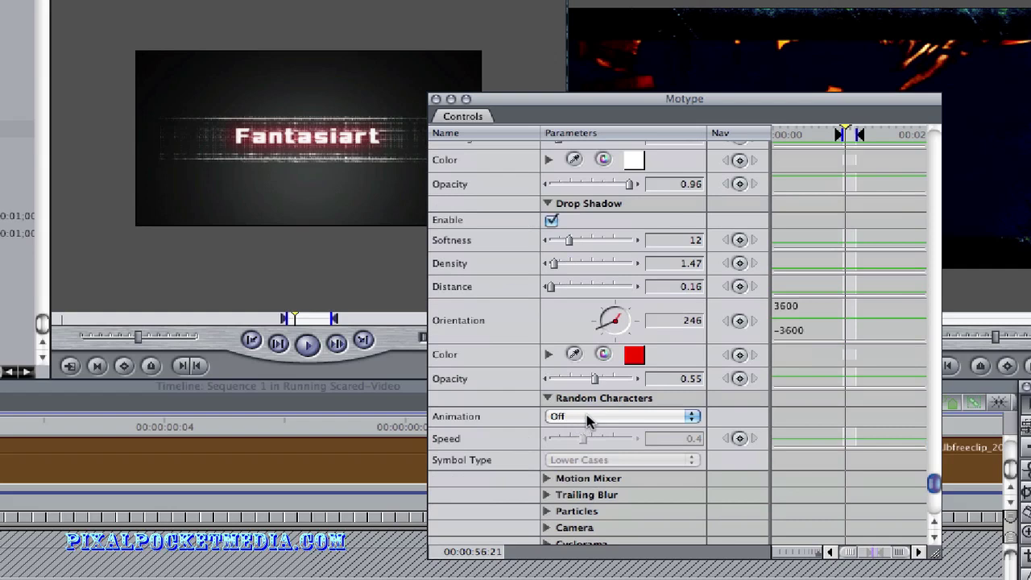
{"action": "left_click", "coordinate": [587, 416]}
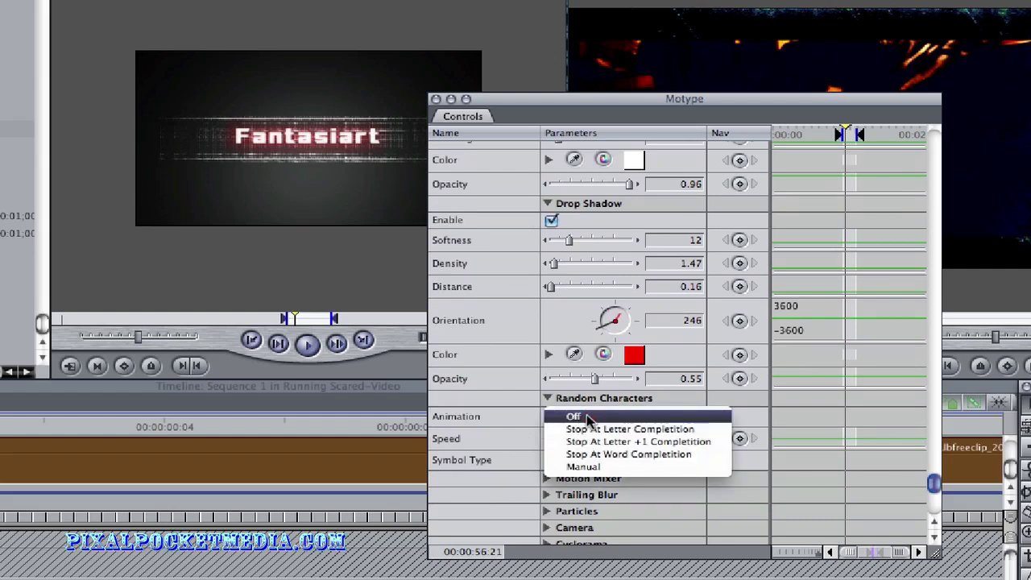
{"action": "left_click", "coordinate": [614, 454]}
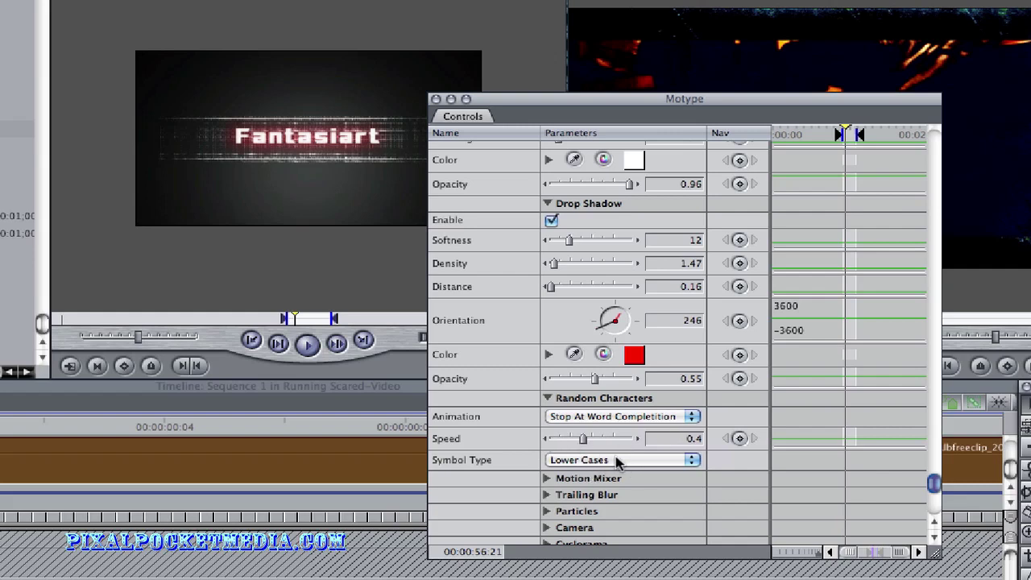
{"action": "left_click", "coordinate": [619, 460]}
{"action": "left_click", "coordinate": [592, 521]}
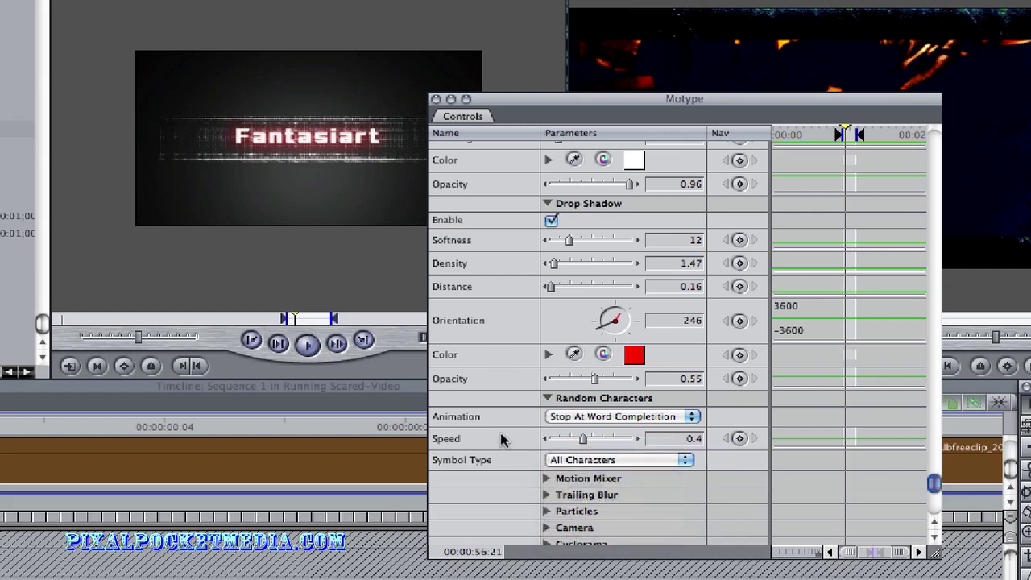
- Expand Motype's Motion Mixer parameters and set the duration to 266 and the attraction to 0.16
{"action": "scroll", "coordinate": [500, 439], "scroll_direction": "down", "scroll_amount": 1}
{"action": "left_click", "coordinate": [548, 454]}
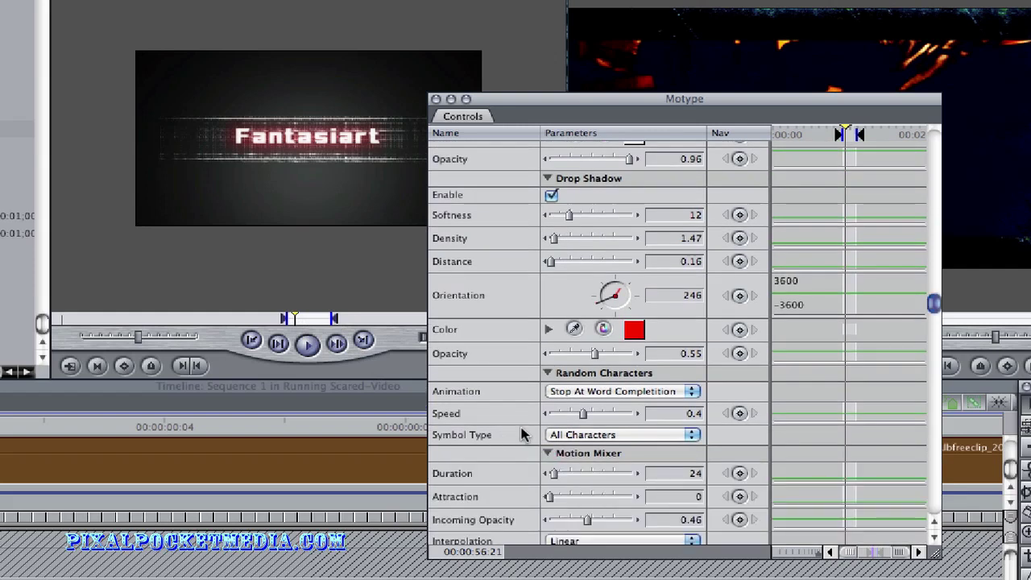
{"action": "scroll", "coordinate": [523, 430], "scroll_direction": "down", "scroll_amount": 3}
{"action": "left_click_drag", "start_coordinate": [553, 396], "coordinate": [594, 399]}
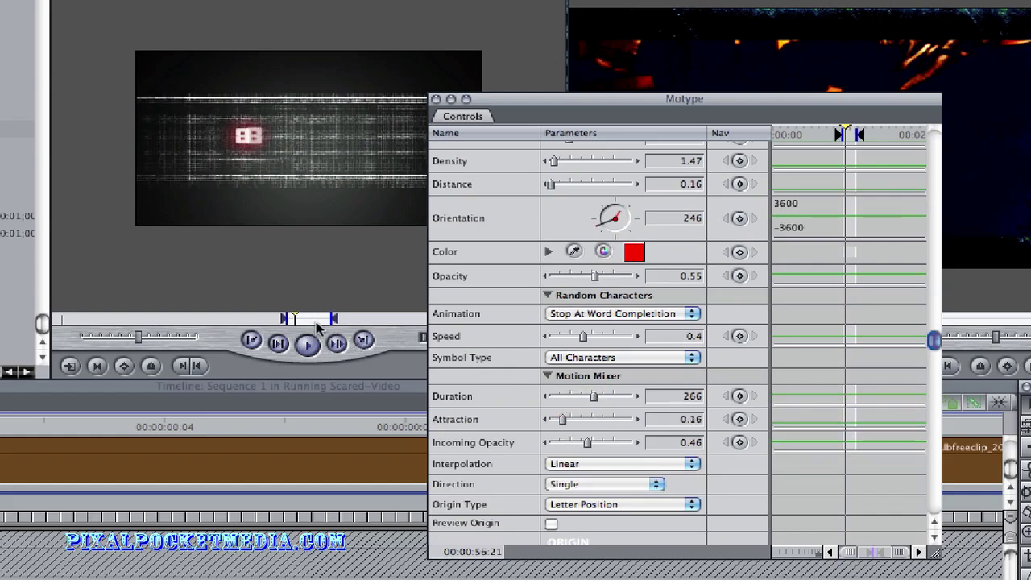
- Scrub through the title animation in the Viewer and play it from near its In point
{"action": "mouse_move", "coordinate": [294, 317]}
{"action": "left_mouse_down"}
{"action": "mouse_move", "coordinate": [318, 322]}
{"action": "mouse_move", "coordinate": [291, 320]}
{"action": "left_mouse_up"}
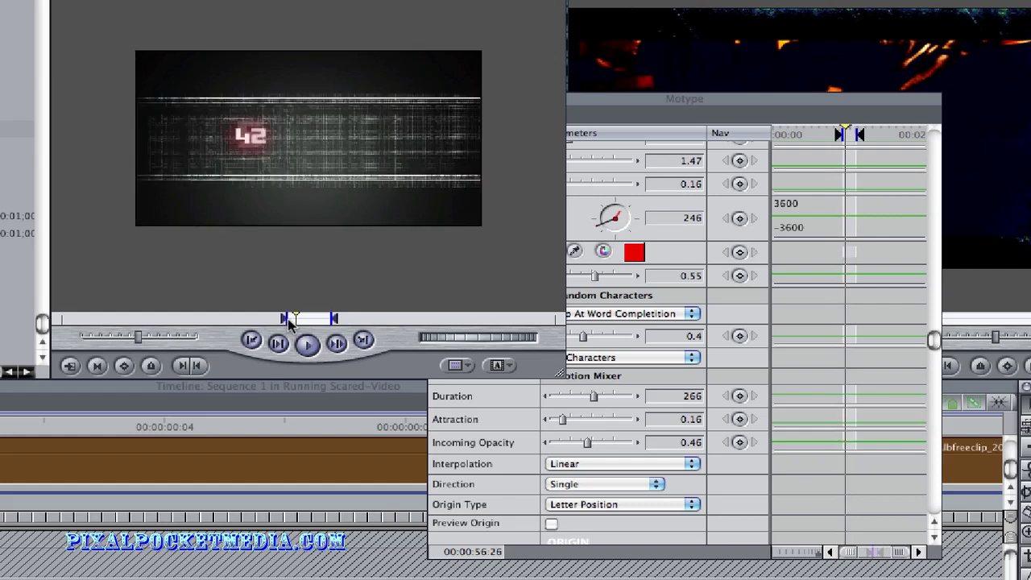
{"action": "left_click_drag", "start_coordinate": [301, 319], "coordinate": [302, 320]}
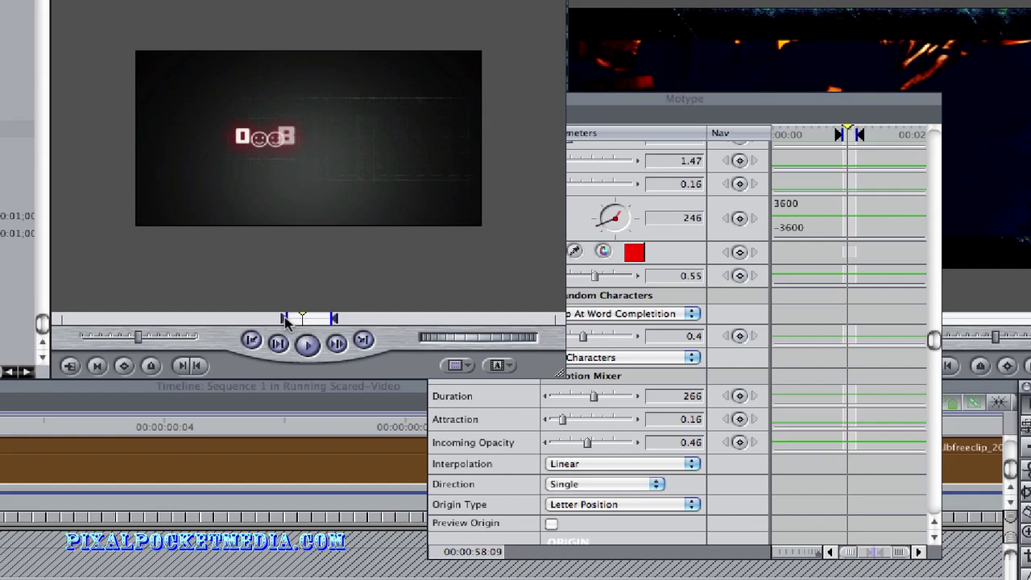
{"action": "left_click", "coordinate": [290, 320]}
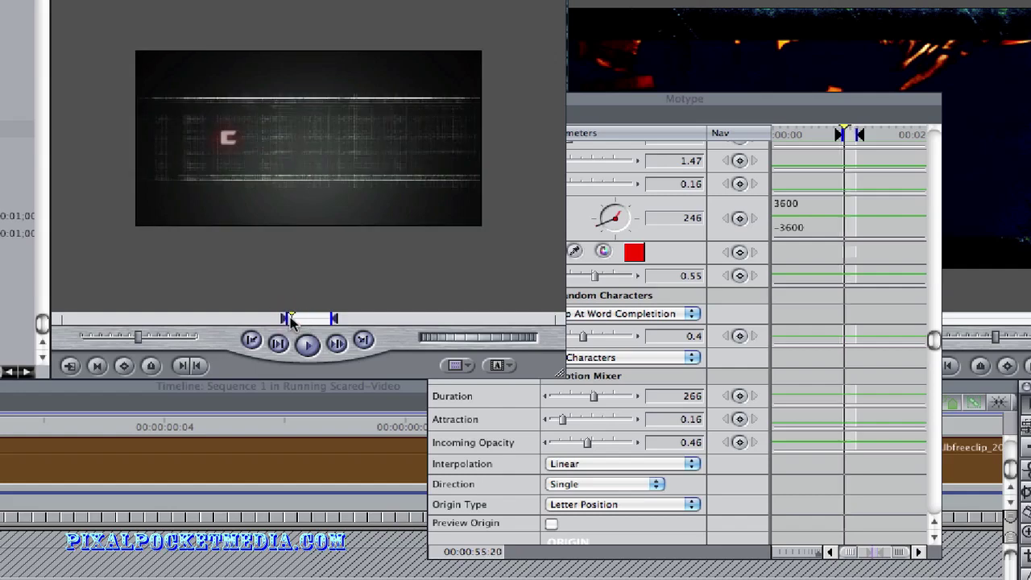
{"action": "key", "text": "space"}
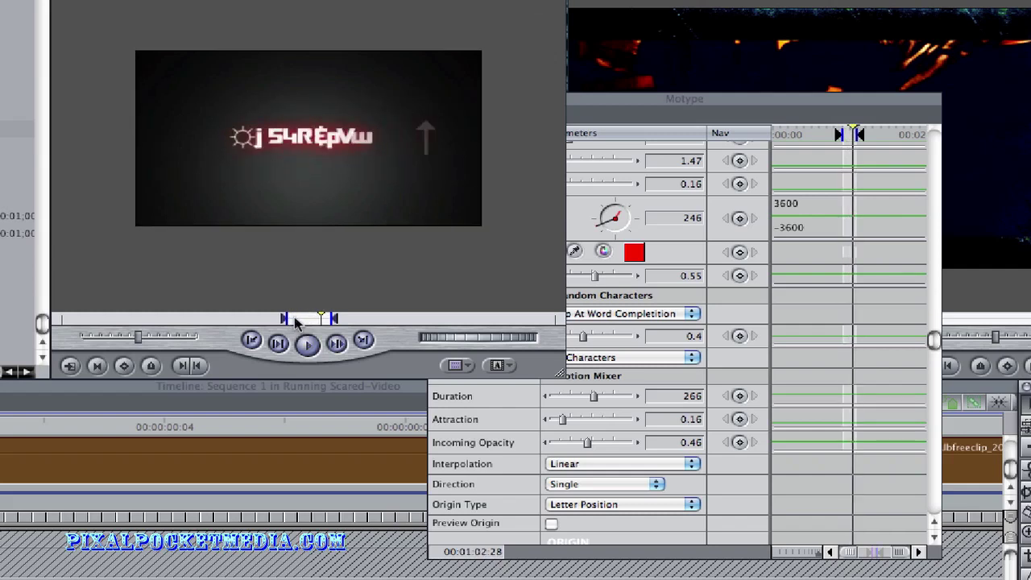
- Set the Motion Mixer duration to 221 and play the title animation from near its start
{"action": "left_click_drag", "start_coordinate": [592, 395], "coordinate": [585, 397]}
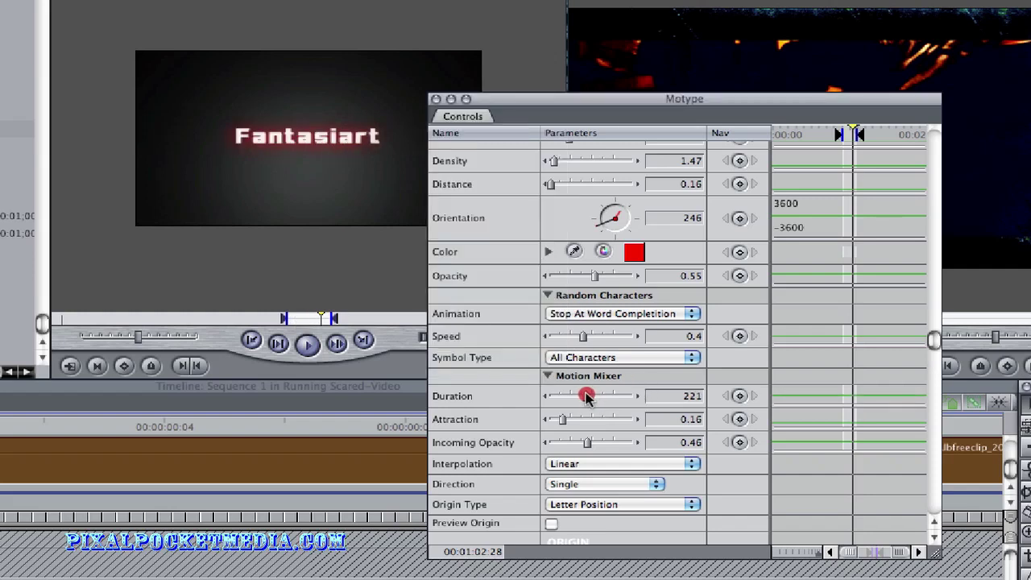
{"action": "left_click_drag", "start_coordinate": [297, 323], "coordinate": [288, 320]}
{"action": "key", "text": "space"}
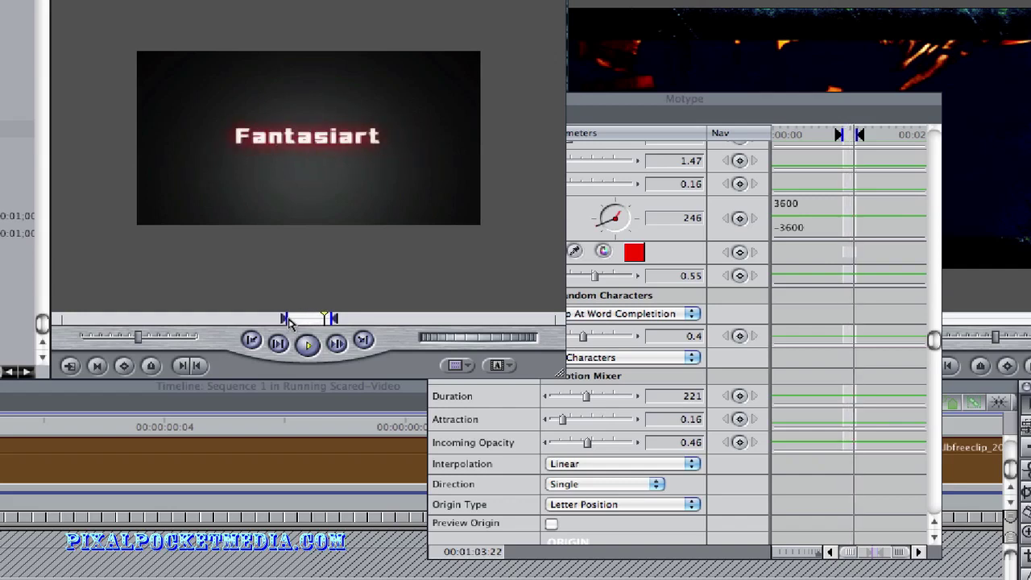
{"action": "key", "text": "space"}
- Look through Motype's Motion Mixer origin, position and rotation parameters and the text settings above them
{"action": "left_click", "coordinate": [731, 99]}
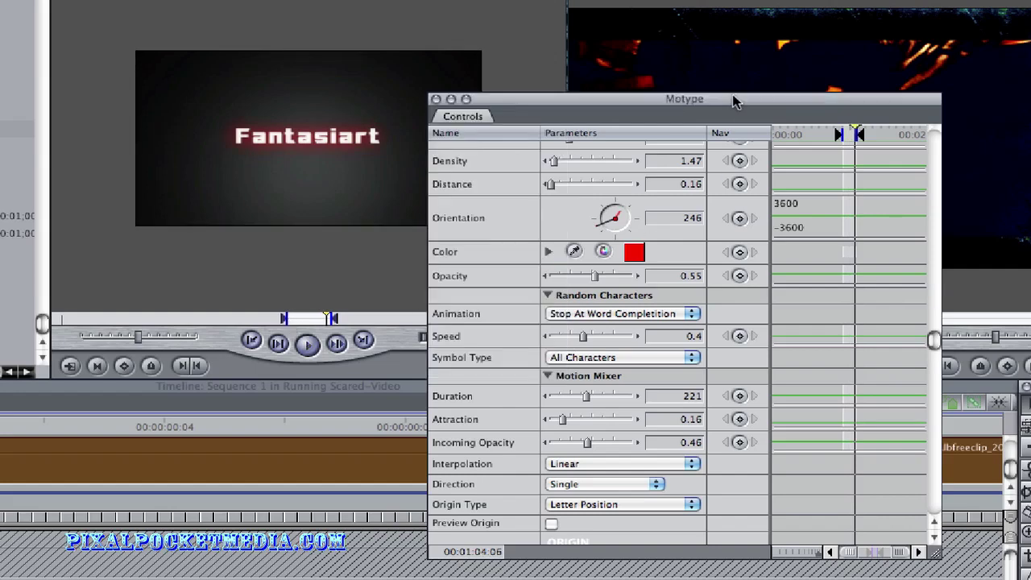
{"action": "scroll", "coordinate": [483, 430], "scroll_direction": "down", "scroll_amount": 5}
{"action": "scroll", "coordinate": [483, 436], "scroll_direction": "down", "scroll_amount": 2}
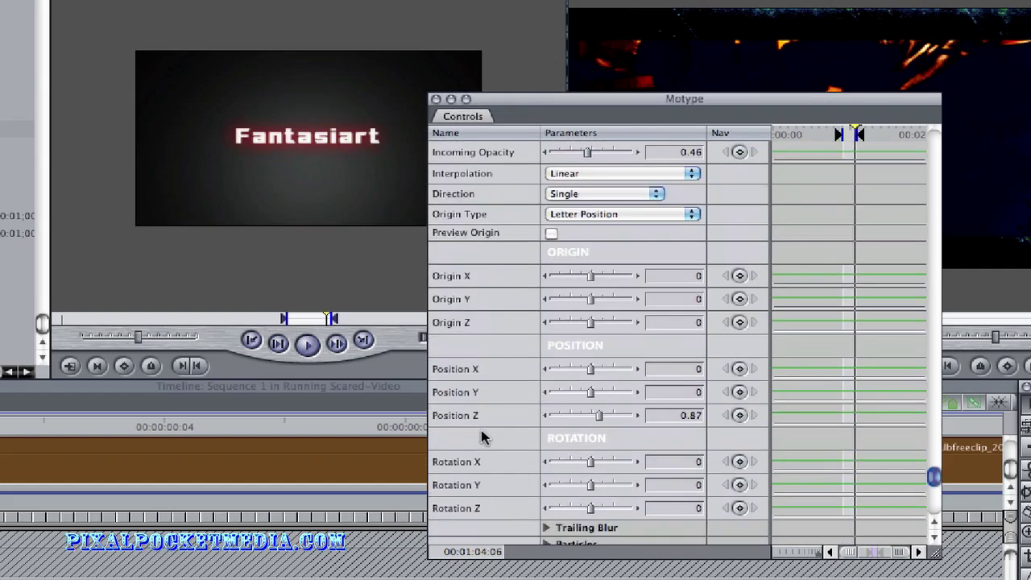
{"action": "scroll", "coordinate": [483, 435], "scroll_direction": "up", "scroll_amount": 5}
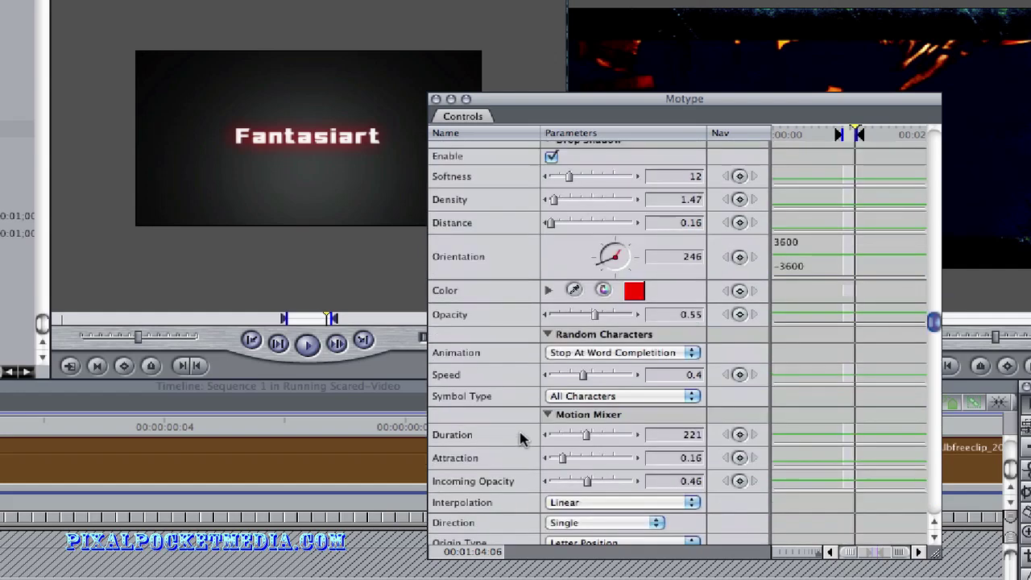
{"action": "scroll", "coordinate": [520, 435], "scroll_direction": "up", "scroll_amount": 6}
{"action": "scroll", "coordinate": [519, 435], "scroll_direction": "down", "scroll_amount": 2}
{"action": "scroll", "coordinate": [520, 435], "scroll_direction": "down", "scroll_amount": 5}
{"action": "scroll", "coordinate": [524, 437], "scroll_direction": "up", "scroll_amount": 8}
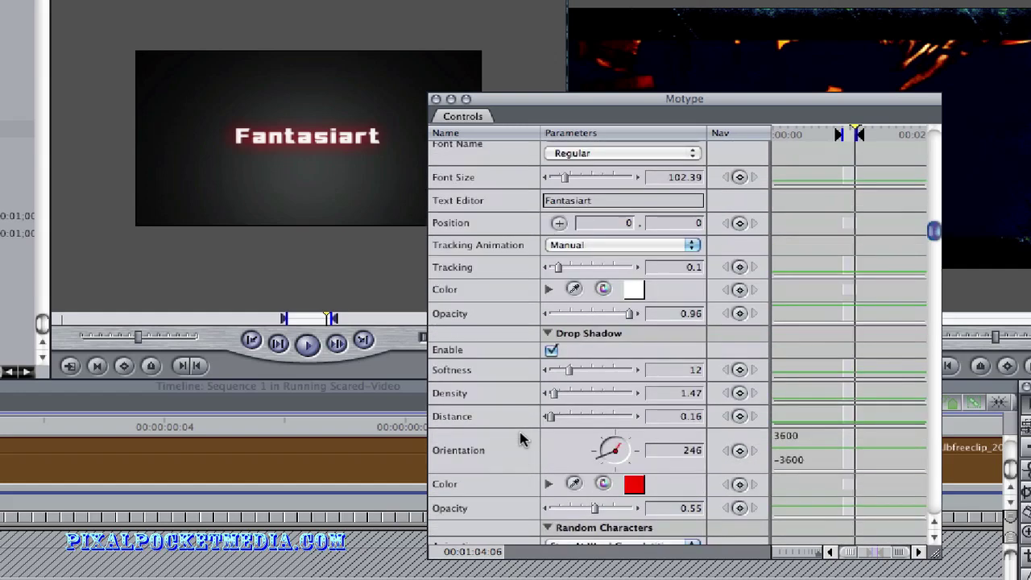
- Close the floating Motype controls, place the title from the Viewer on track V1, and park the playhead over it at 00:02:19:28
{"action": "left_click", "coordinate": [436, 99]}
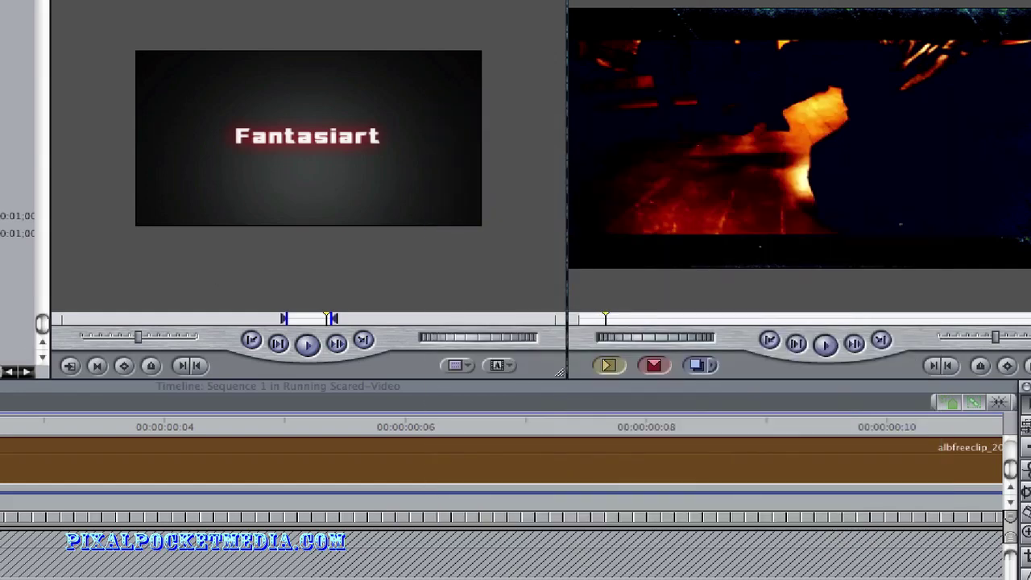
{"action": "scroll", "coordinate": [508, 459], "scroll_direction": "right", "scroll_amount": 10}
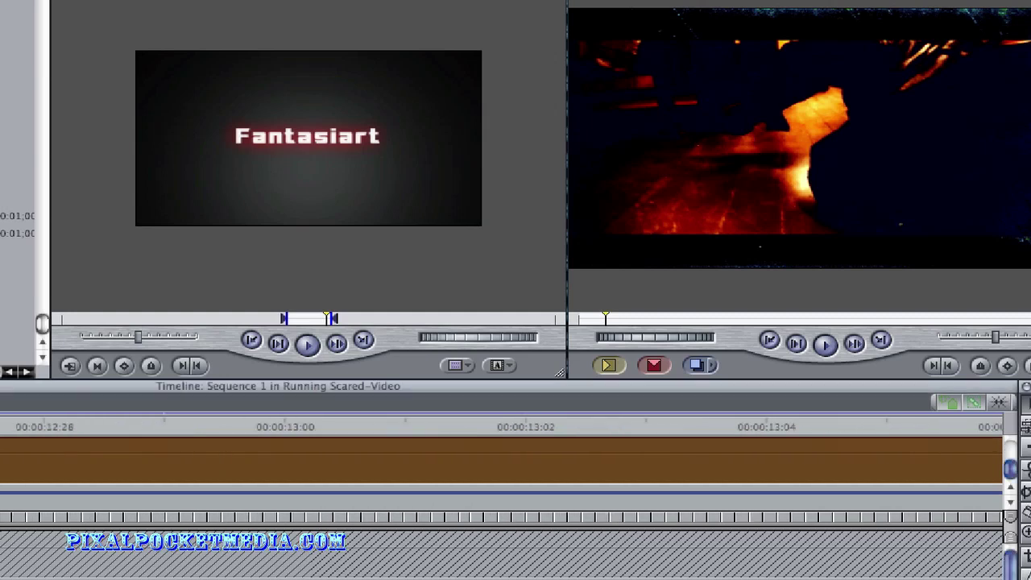
{"action": "scroll", "coordinate": [508, 459], "scroll_direction": "left", "scroll_amount": 8}
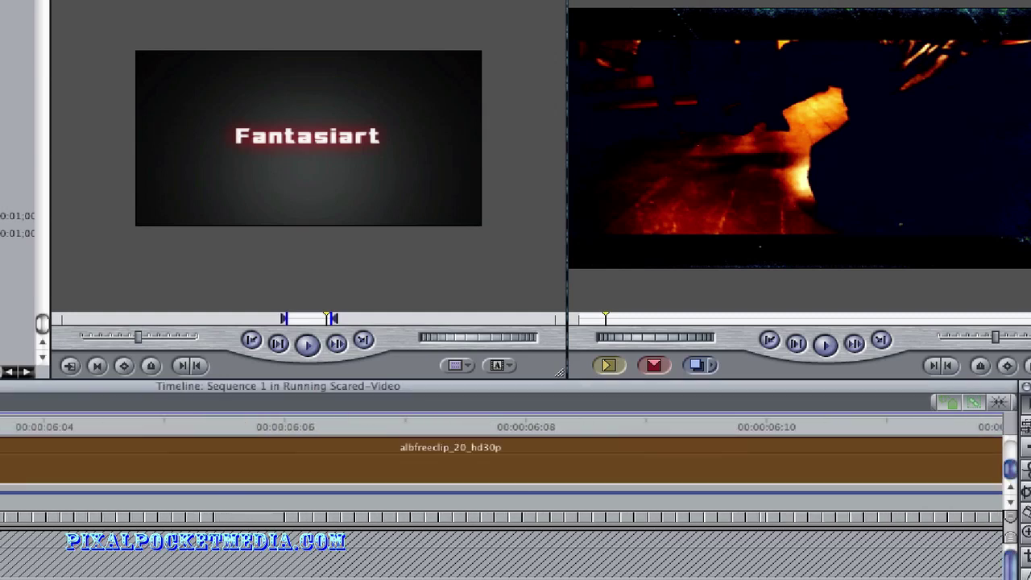
{"action": "scroll", "coordinate": [508, 459], "scroll_direction": "right", "scroll_amount": 8}
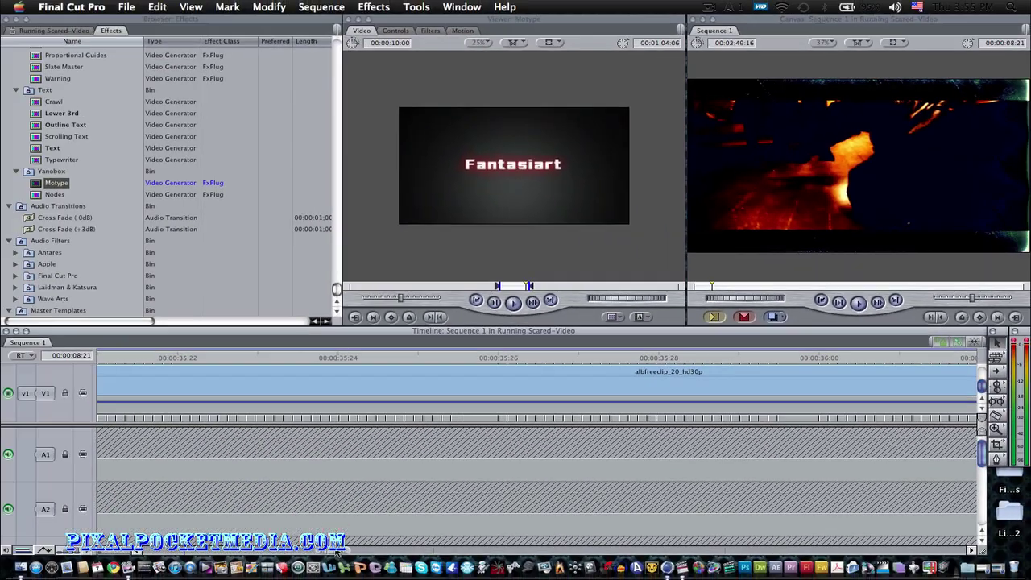
{"action": "scroll", "coordinate": [682, 535], "scroll_direction": "right", "scroll_amount": 3}
{"action": "left_click_drag", "start_coordinate": [681, 534], "coordinate": [790, 539]}
{"action": "left_click_drag", "start_coordinate": [573, 228], "coordinate": [619, 391]}
{"action": "left_click", "coordinate": [544, 357]}
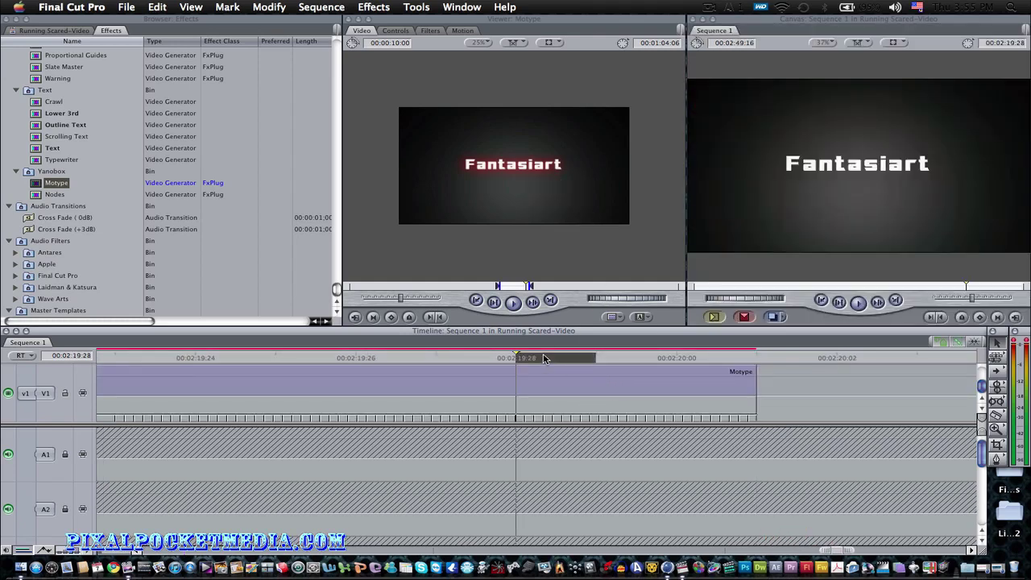
- Load the plain Text generator from the effects library's Text bin into the Viewer
{"action": "left_click", "coordinate": [689, 380]}
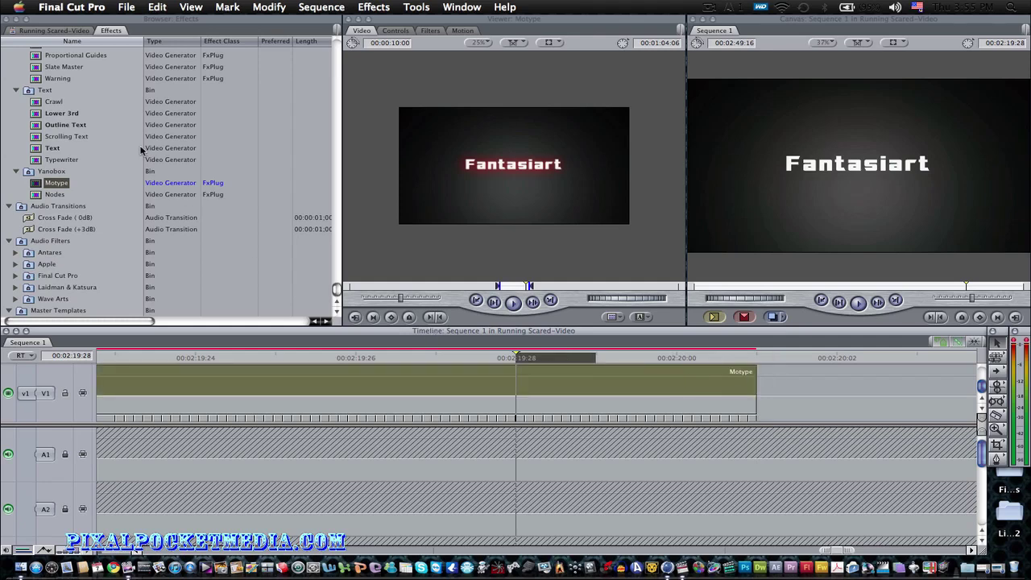
{"action": "left_click", "coordinate": [48, 31]}
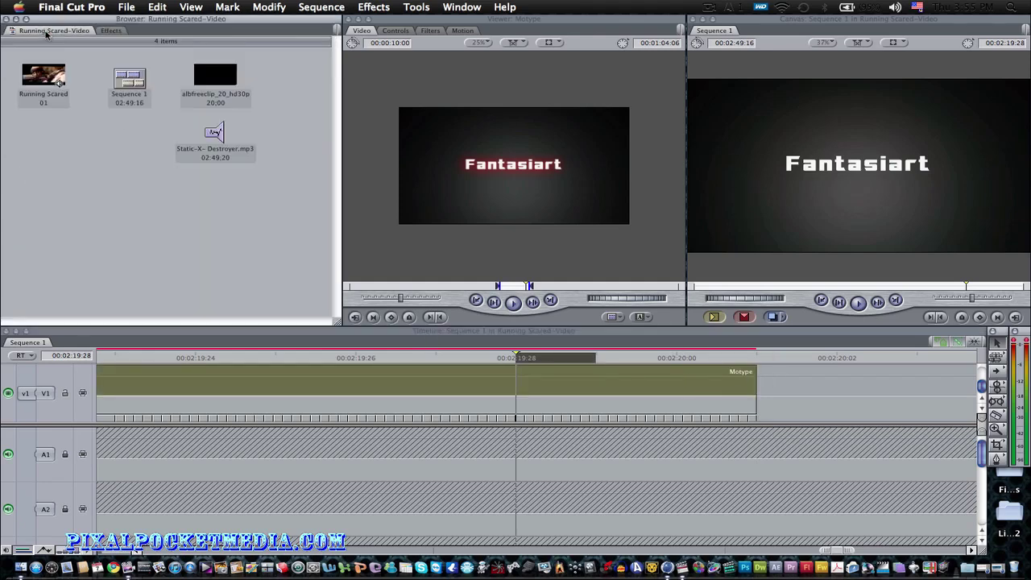
{"action": "left_click", "coordinate": [110, 32]}
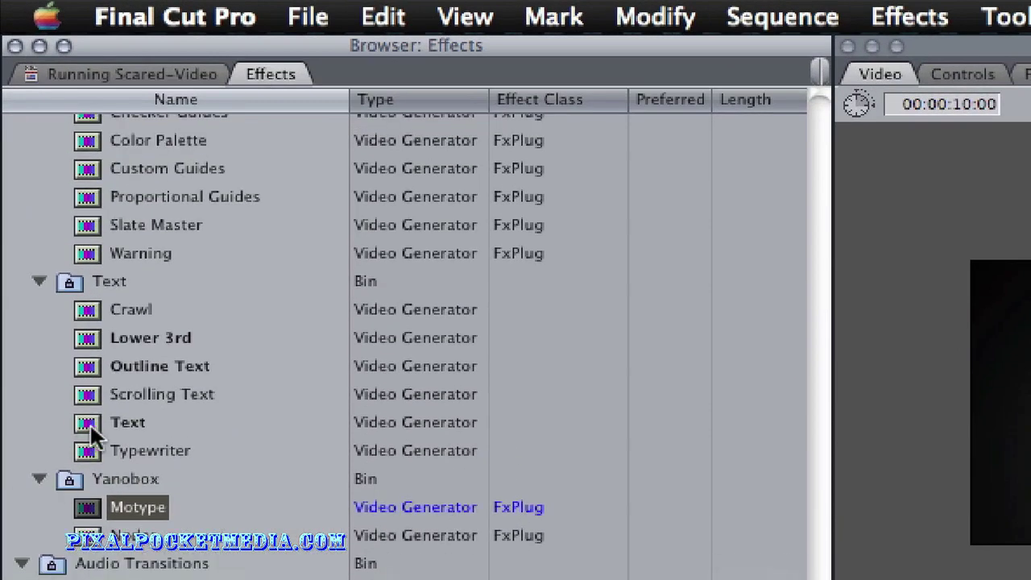
{"action": "scroll", "coordinate": [24, 457], "scroll_direction": "up", "scroll_amount": 2}
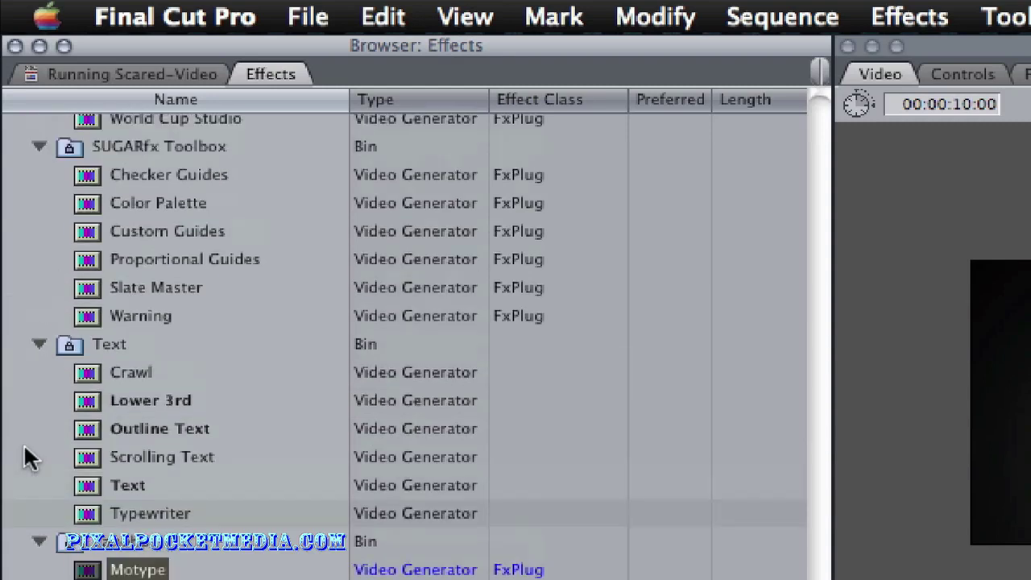
{"action": "left_click", "coordinate": [83, 486]}
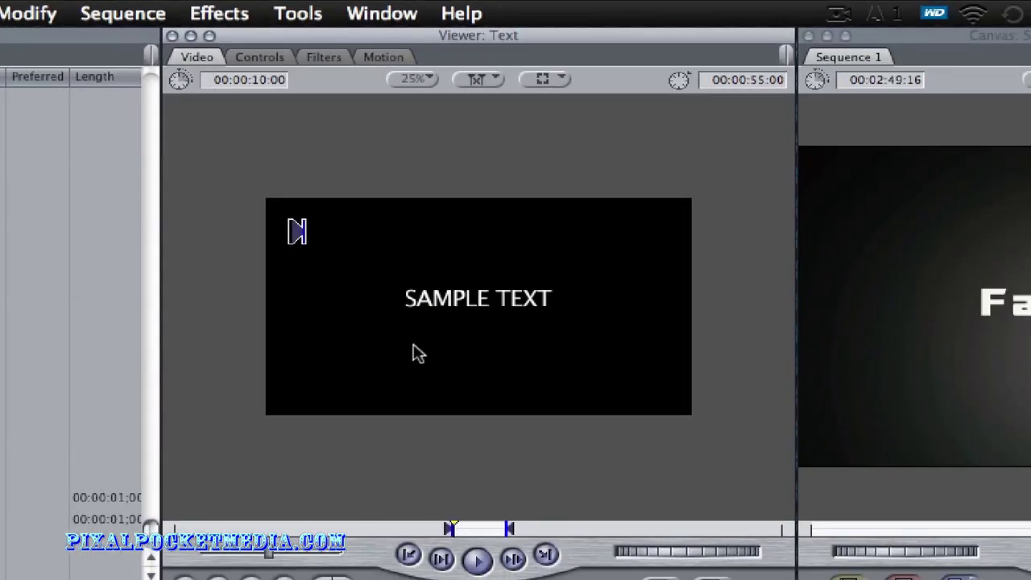
- Replace the generator's sample text with "The Art of Video Editing"
{"action": "left_click", "coordinate": [381, 57]}
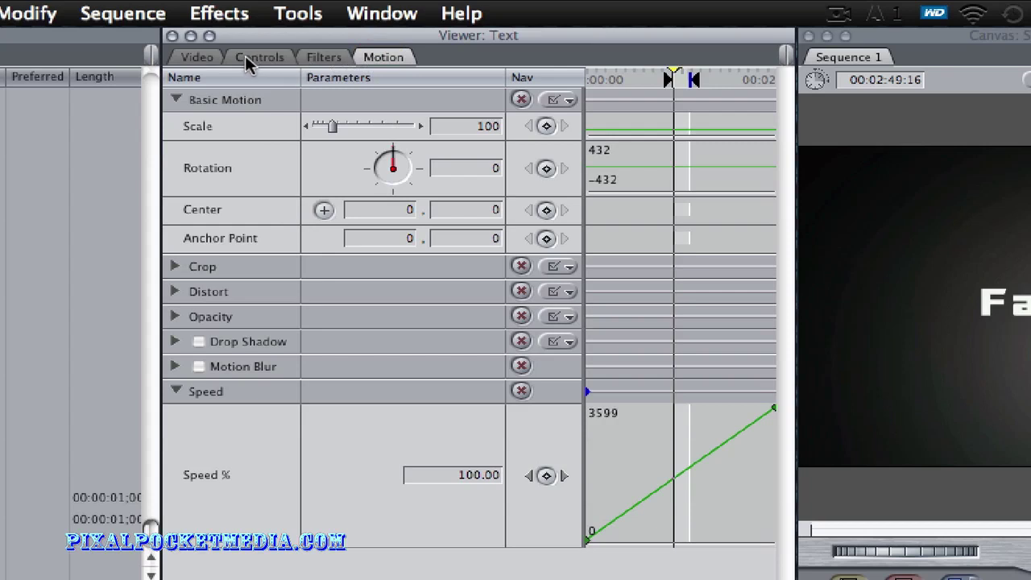
{"action": "left_click", "coordinate": [245, 55]}
{"action": "triple_click", "coordinate": [440, 135]}
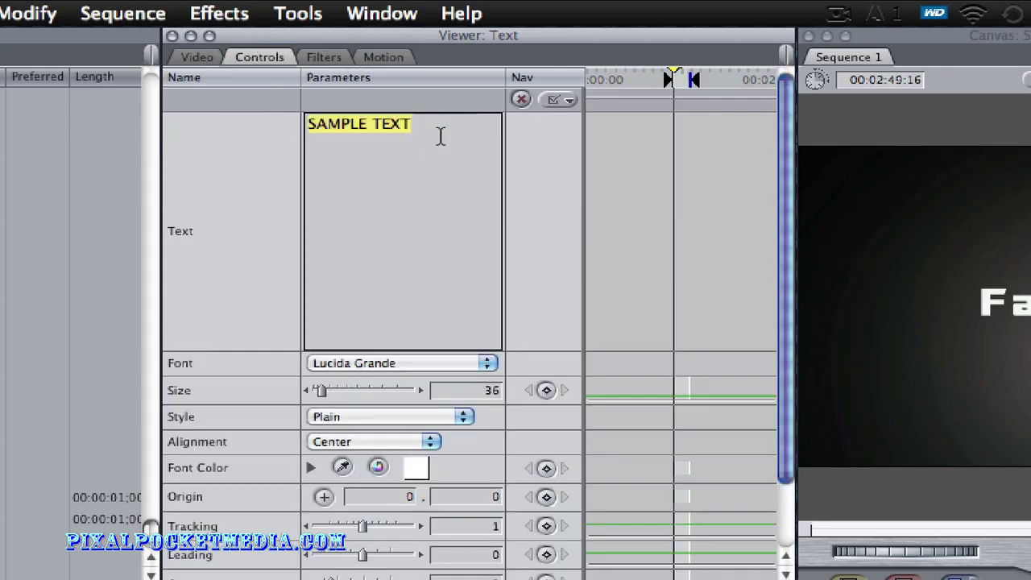
{"action": "key", "text": "BackSpace"}
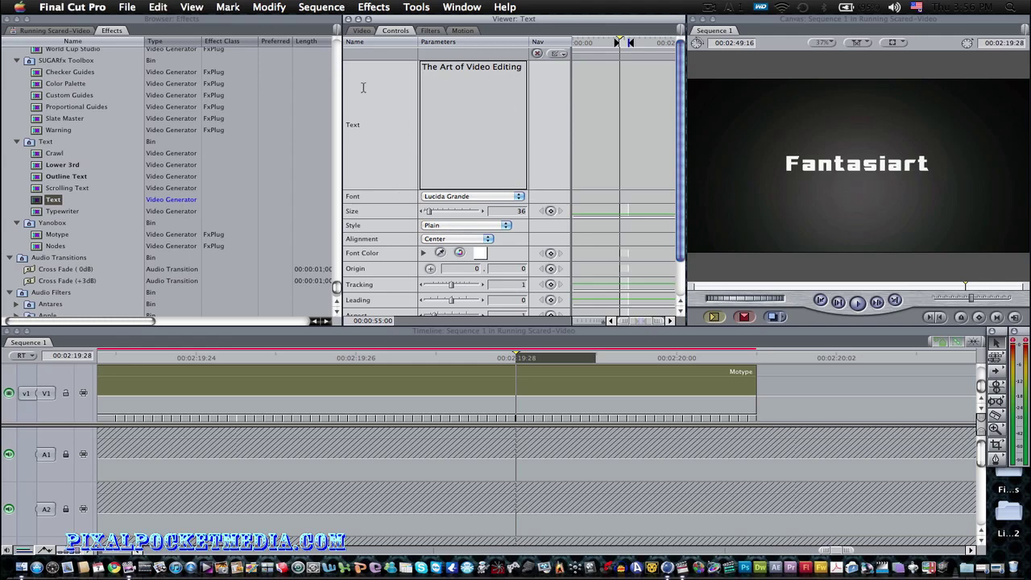
- Detach the Text generator's controls into a floating window and show the video preview in the Viewer
{"action": "left_click", "coordinate": [358, 33]}
{"action": "left_click_drag", "start_coordinate": [394, 32], "coordinate": [545, 119]}
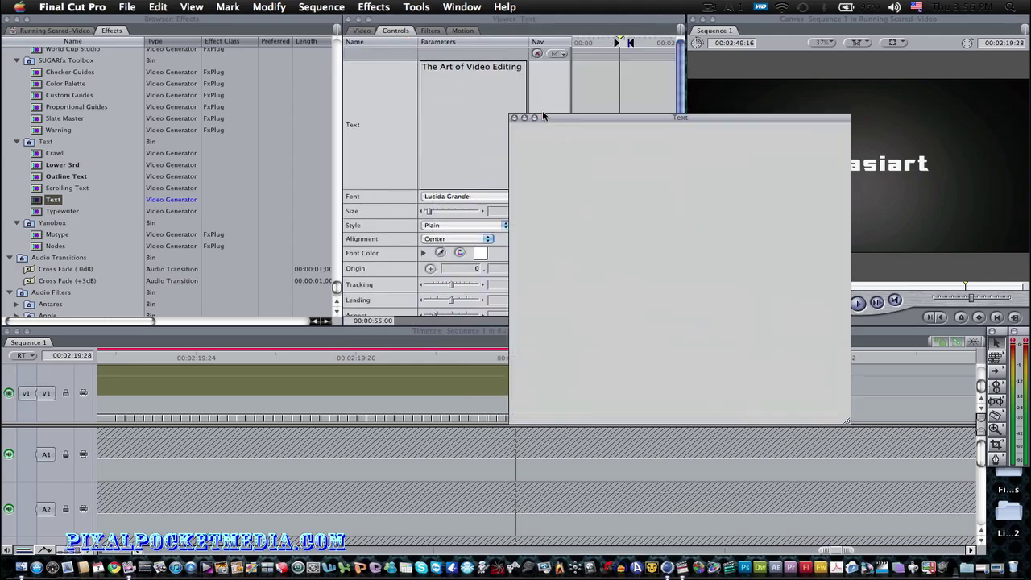
{"action": "left_click", "coordinate": [364, 30]}
{"action": "left_click", "coordinate": [724, 134]}
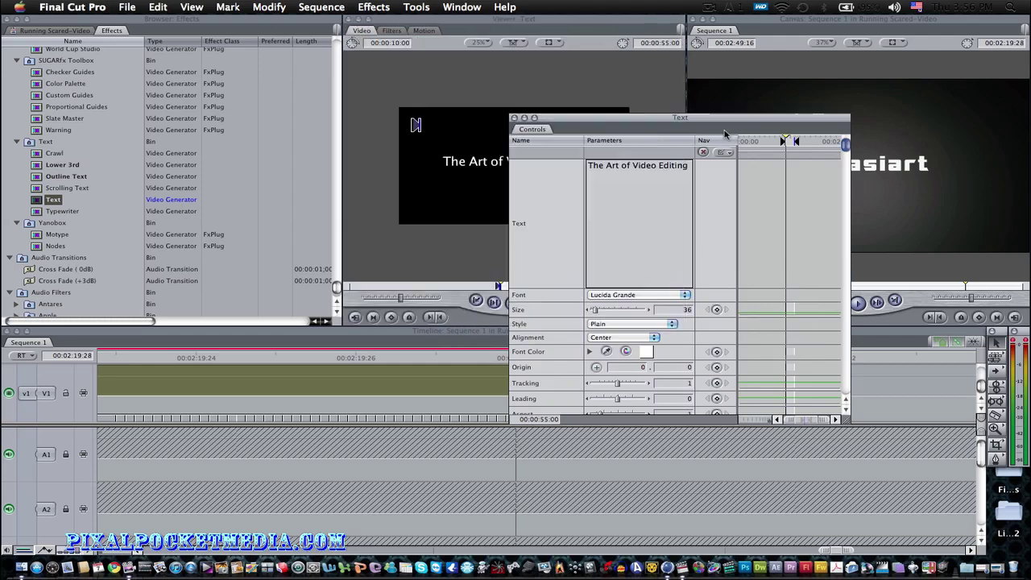
- Set the title's font to 28 Days Later and close the floating Text controls
{"action": "left_click", "coordinate": [628, 300]}
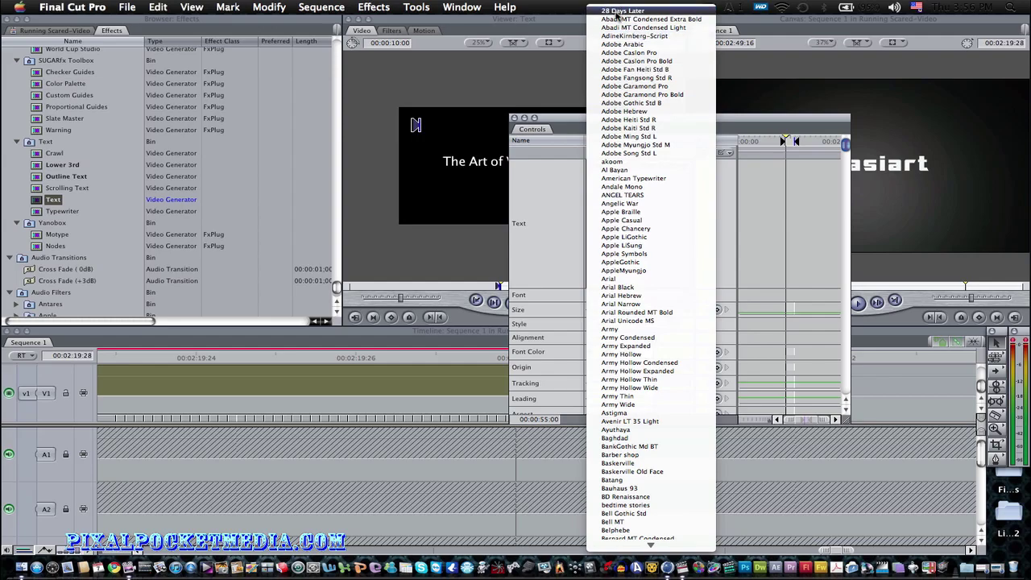
{"action": "left_click", "coordinate": [636, 13]}
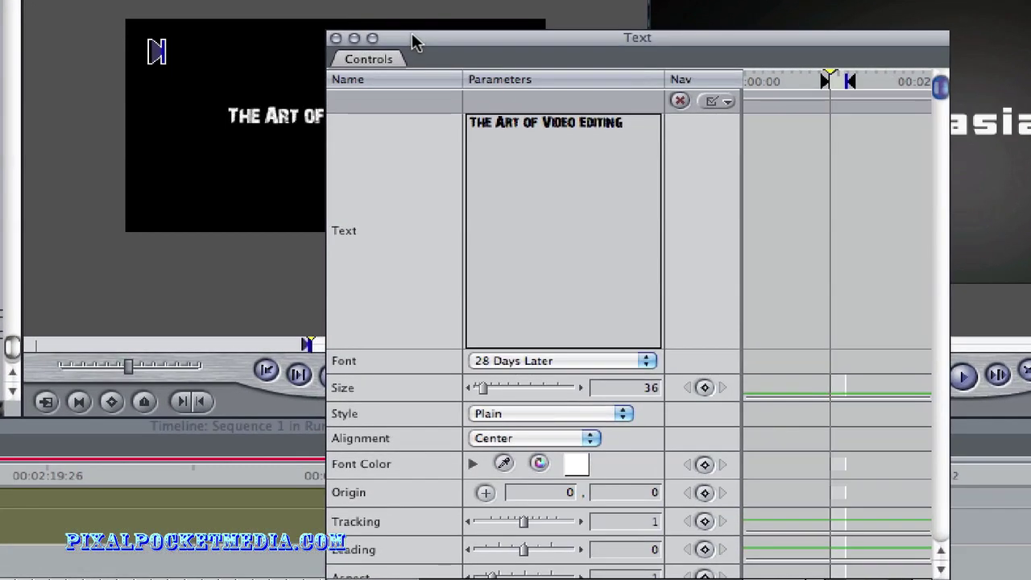
{"action": "left_click_drag", "start_coordinate": [412, 35], "coordinate": [448, 163]}
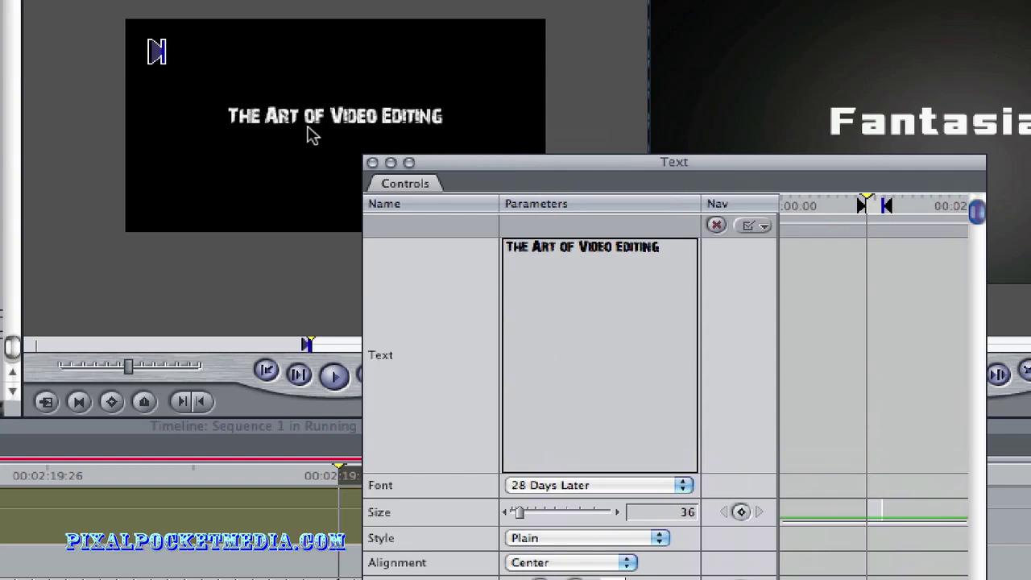
{"action": "left_click_drag", "start_coordinate": [511, 164], "coordinate": [645, 129]}
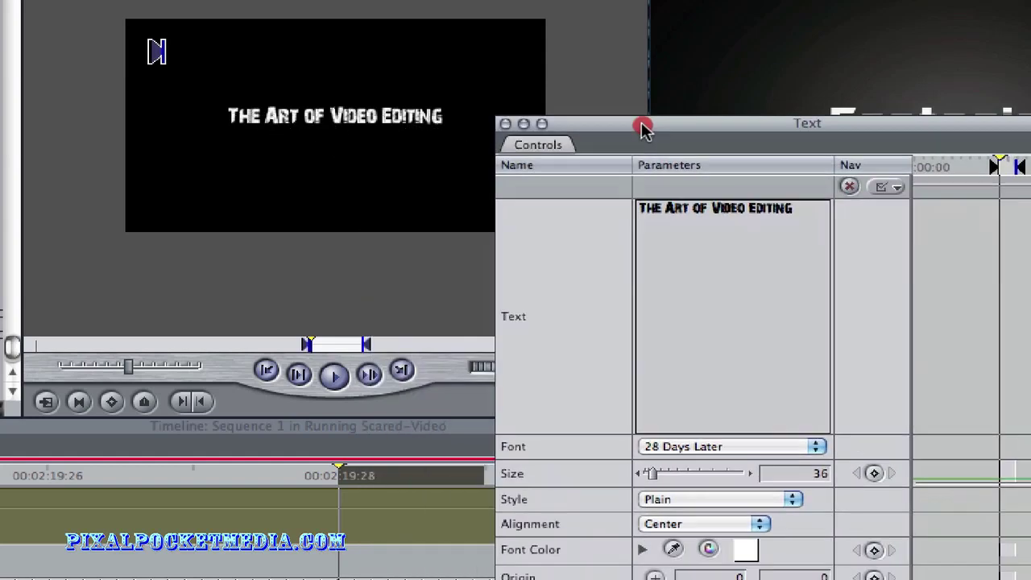
{"action": "left_click", "coordinate": [505, 123]}
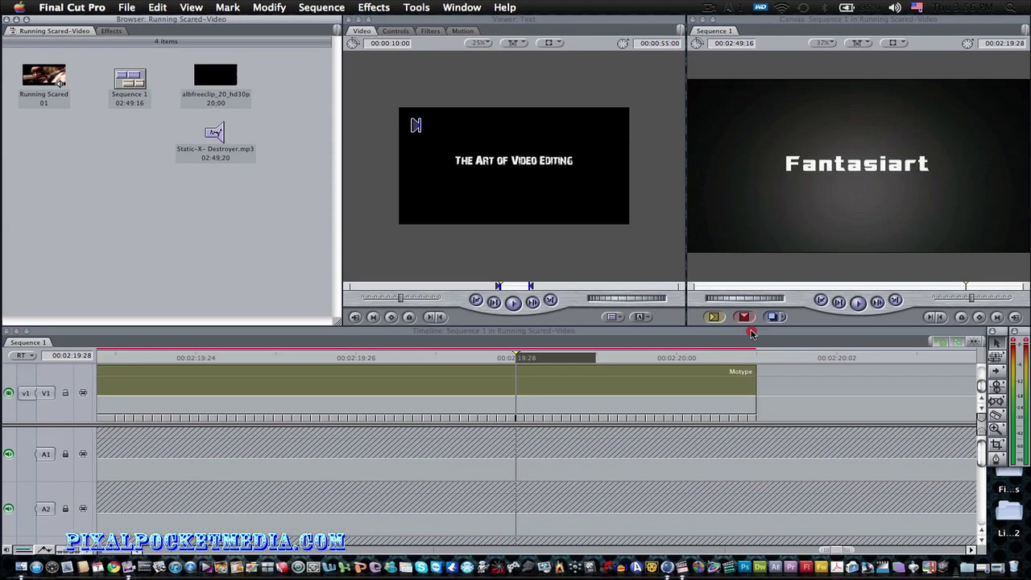
- Place the "The Art of Video Editing" title from the Viewer on track V1, directly after the Motype clip
{"action": "left_click_drag", "start_coordinate": [752, 334], "coordinate": [791, 389]}
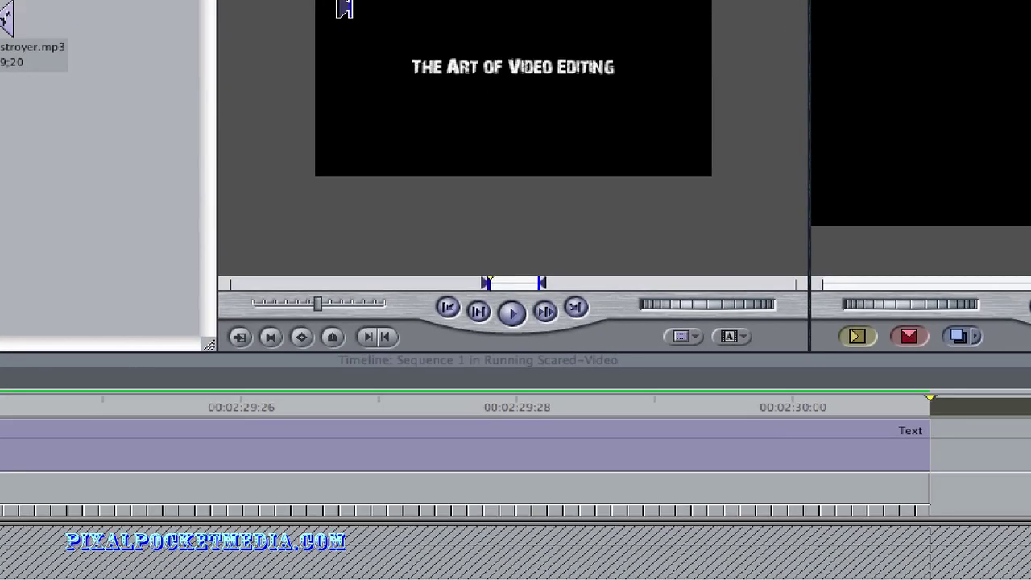
{"action": "scroll", "coordinate": [515, 455], "scroll_direction": "left", "scroll_amount": 10}
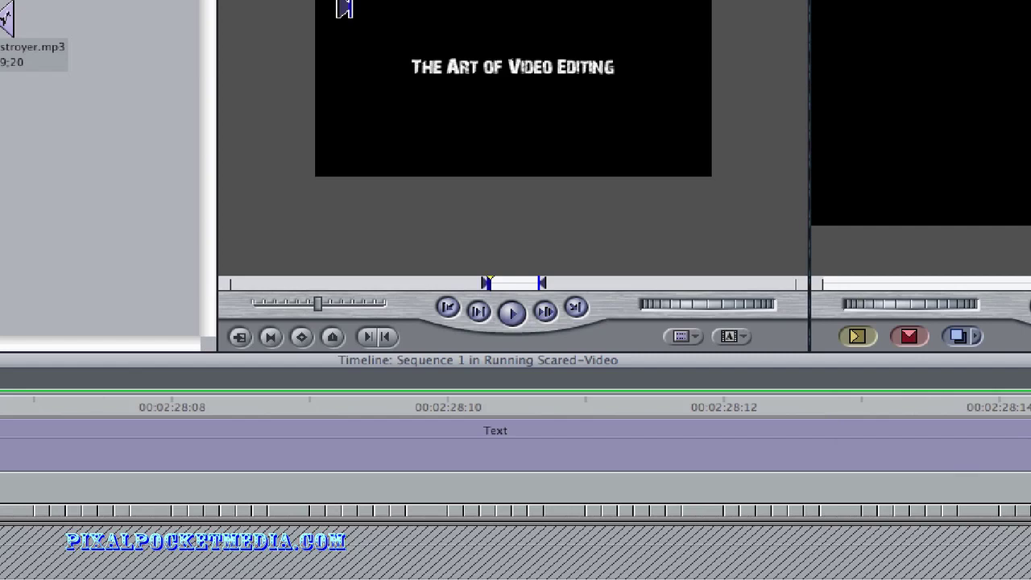
{"action": "scroll", "coordinate": [515, 455], "scroll_direction": "left", "scroll_amount": 20}
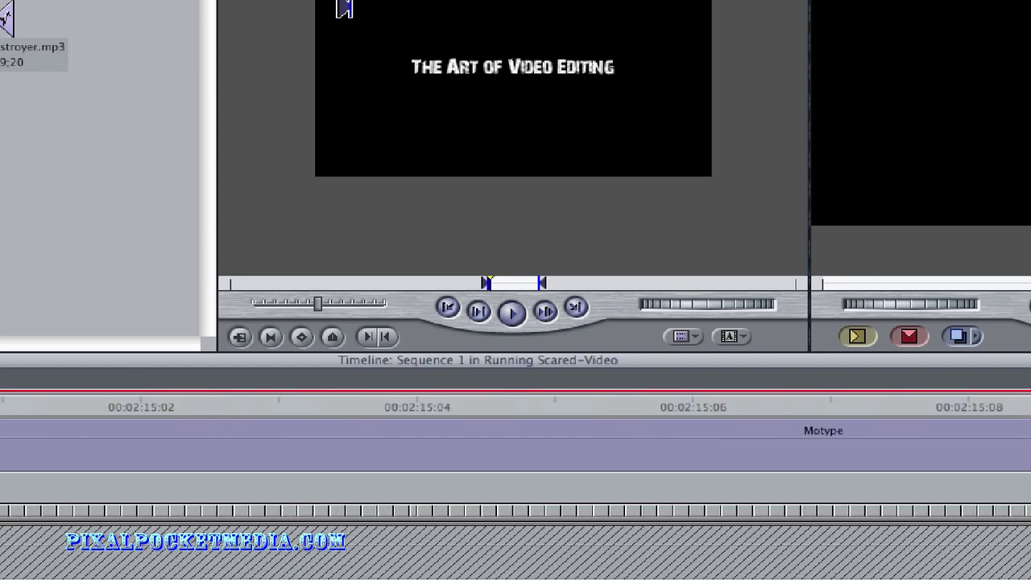
{"action": "scroll", "coordinate": [515, 455], "scroll_direction": "right", "scroll_amount": 20}
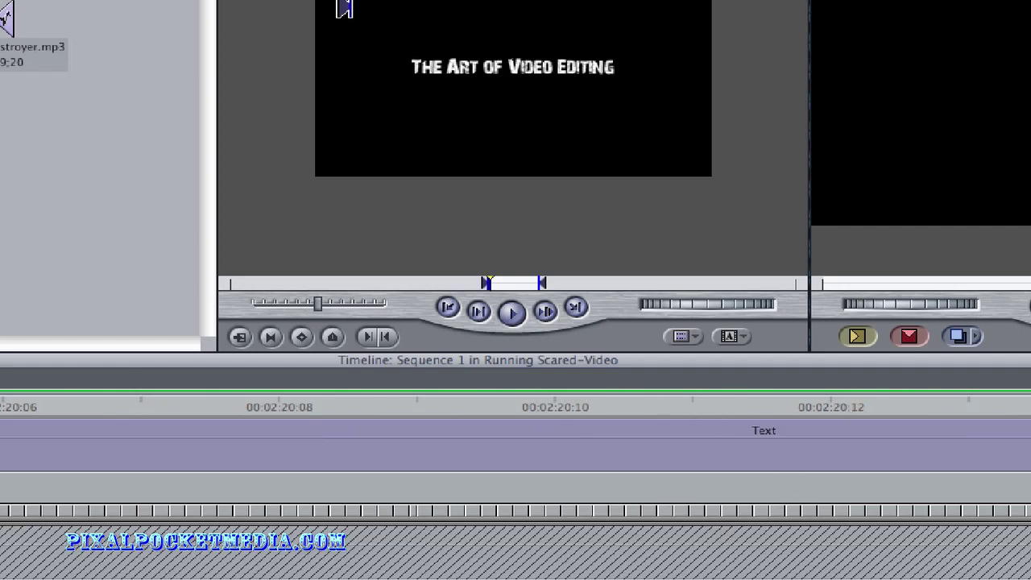
{"action": "scroll", "coordinate": [515, 443], "scroll_direction": "left", "scroll_amount": 6}
{"action": "scroll", "coordinate": [516, 443], "scroll_direction": "right", "scroll_amount": 8}
{"action": "scroll", "coordinate": [516, 443], "scroll_direction": "left", "scroll_amount": 3}
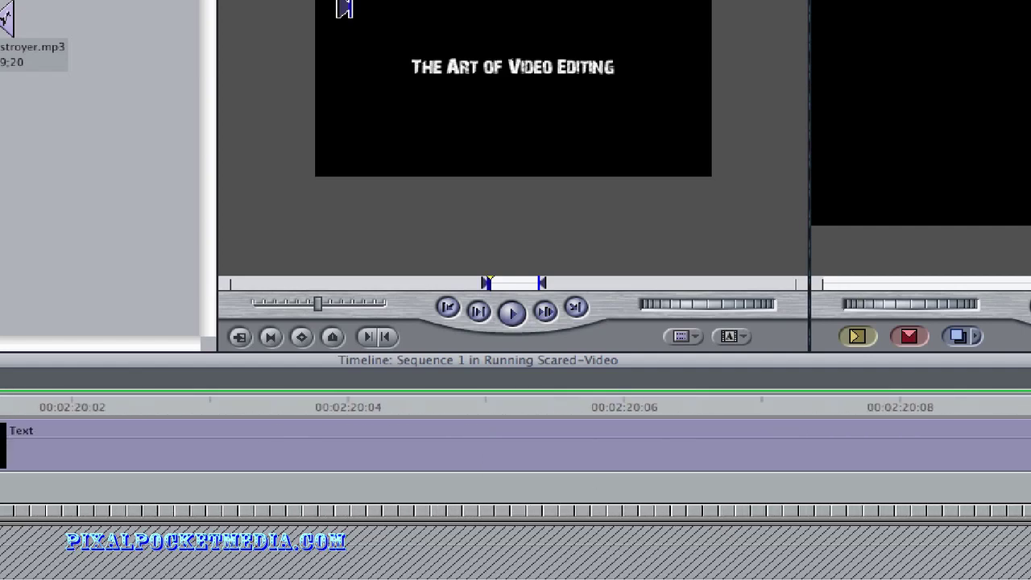
{"action": "scroll", "coordinate": [515, 444], "scroll_direction": "left", "scroll_amount": 5}
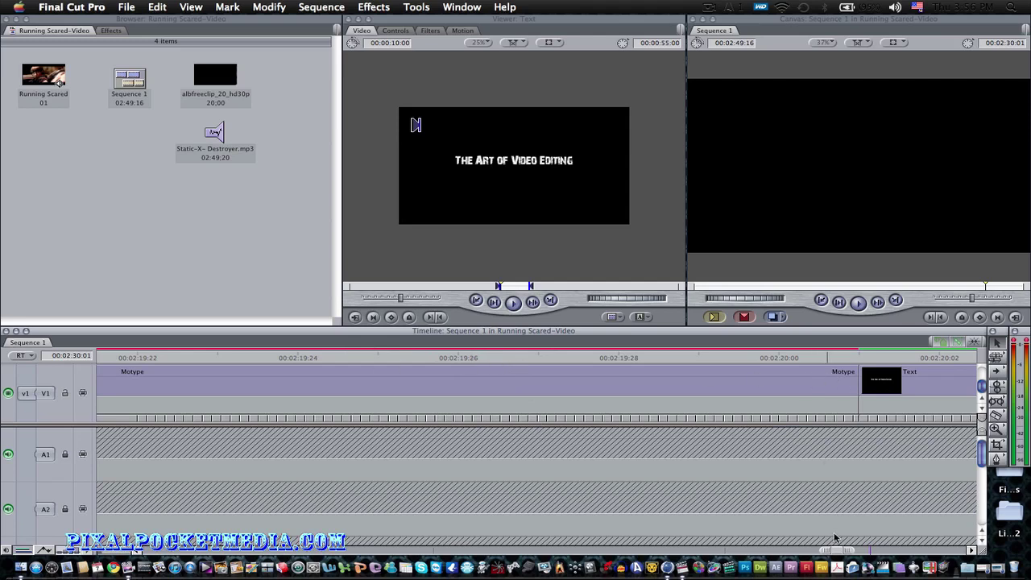
- Park the playhead at 00:02:20:06 over the Text clip on V1 and select that clip
{"action": "left_click_drag", "start_coordinate": [838, 551], "coordinate": [841, 551]}
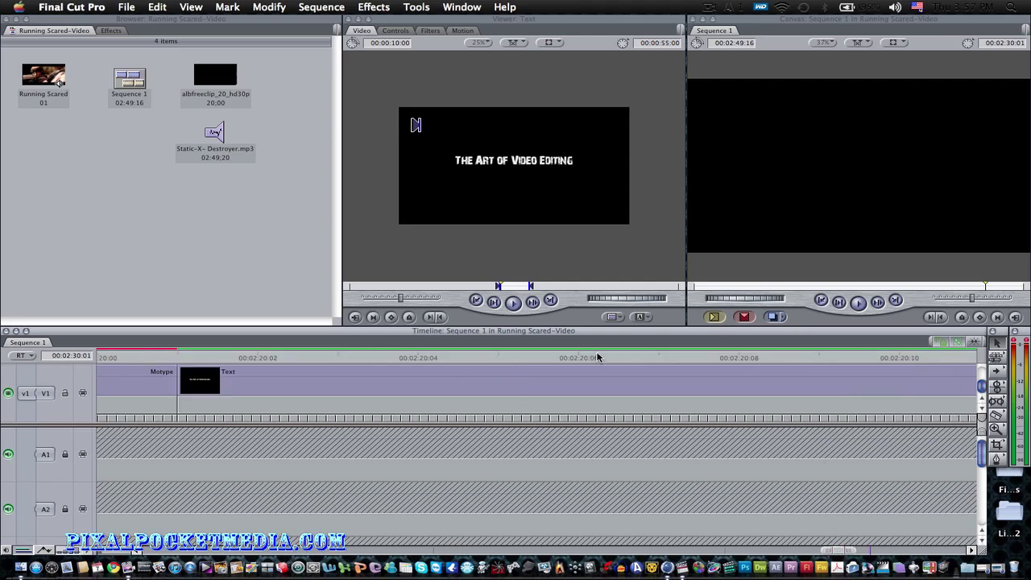
{"action": "left_click", "coordinate": [597, 357]}
{"action": "left_click", "coordinate": [618, 385]}
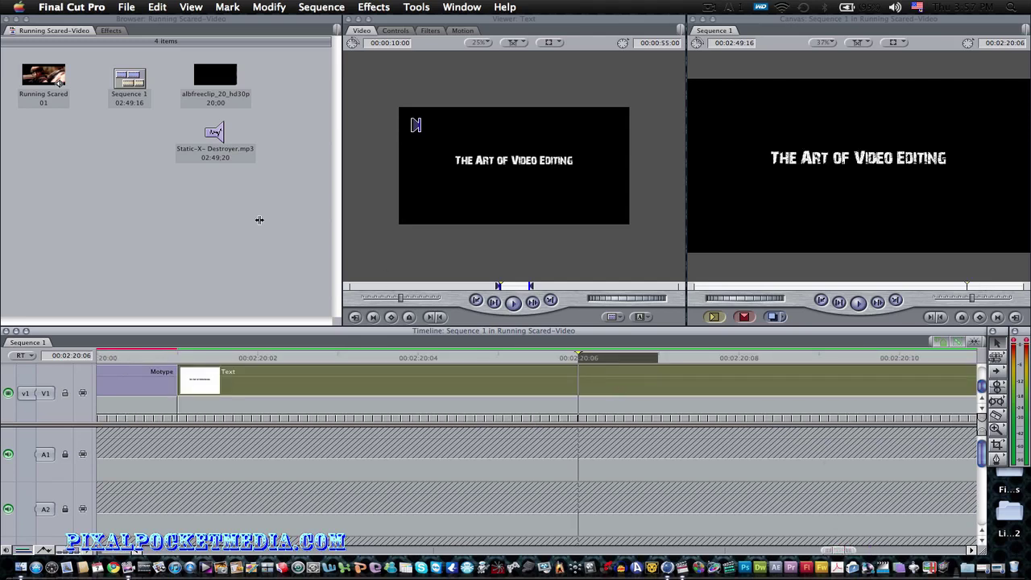
- Show the effects library in the Browser and look through its generators and the available effect categories
{"action": "left_click", "coordinate": [111, 30]}
{"action": "scroll", "coordinate": [57, 179], "scroll_direction": "up", "scroll_amount": 3}
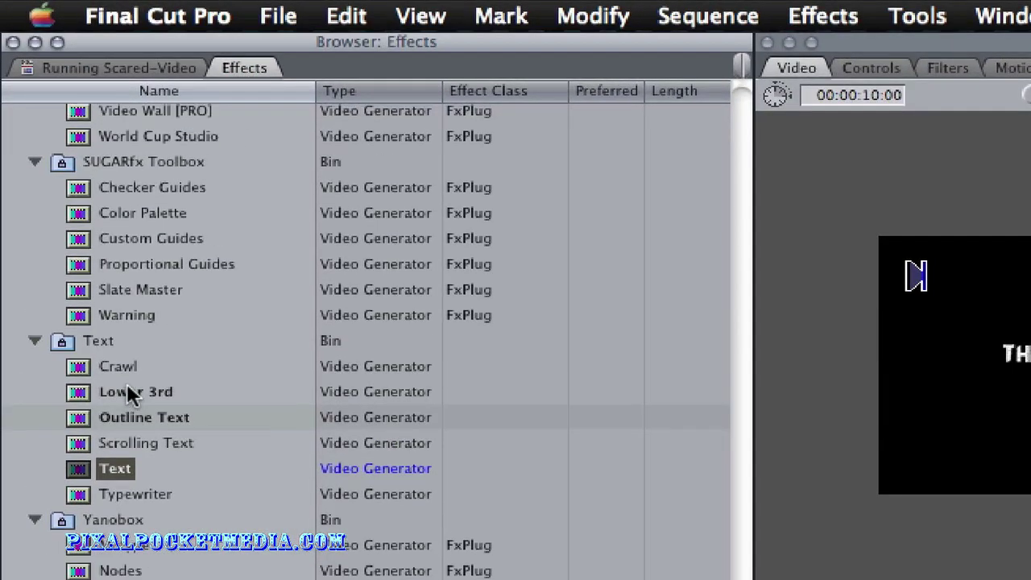
{"action": "scroll", "coordinate": [129, 387], "scroll_direction": "up", "scroll_amount": 5}
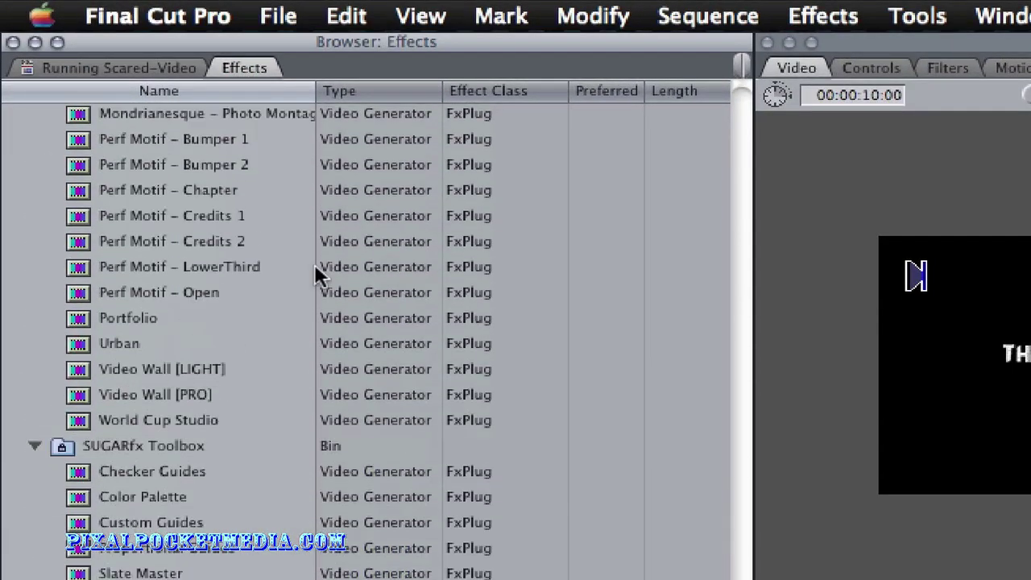
{"action": "left_click", "coordinate": [824, 18]}
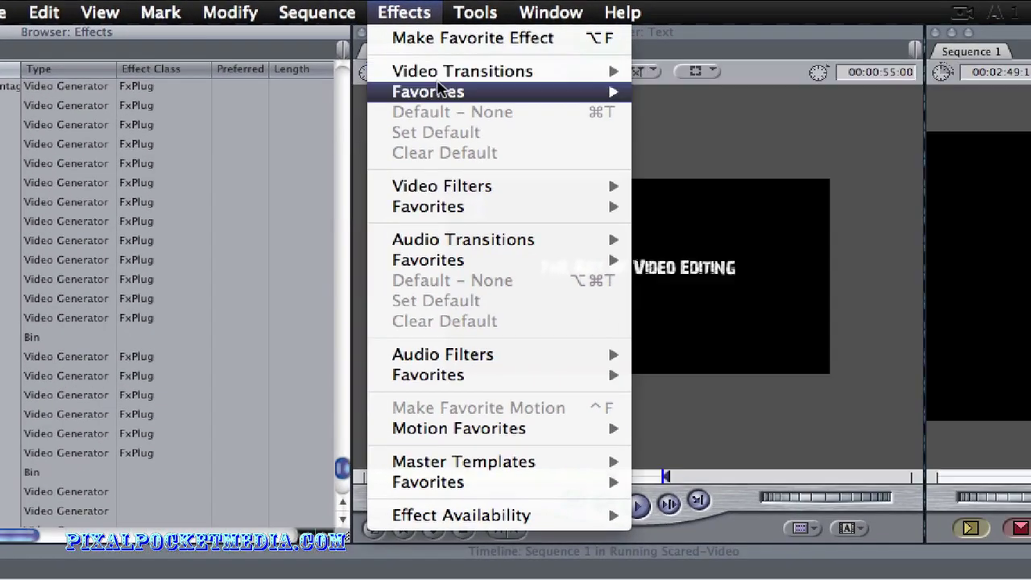
{"action": "mouse_move", "coordinate": [496, 76]}
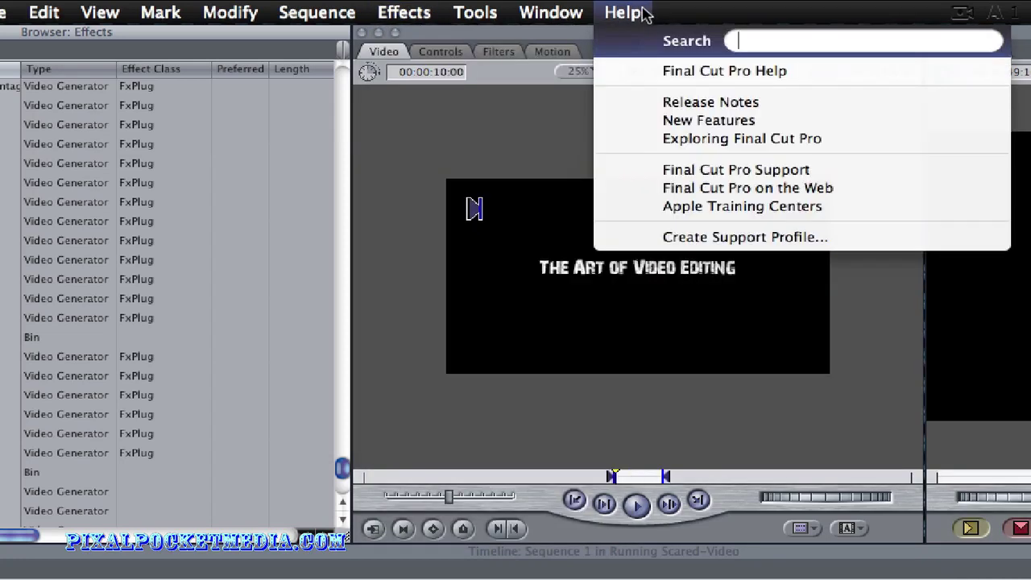
- Search the application's commands for "extr" to find which category holds the Extrude filter
{"action": "left_click", "coordinate": [644, 13]}
{"action": "left_click", "coordinate": [642, 16]}
{"action": "type", "text": "ex"}
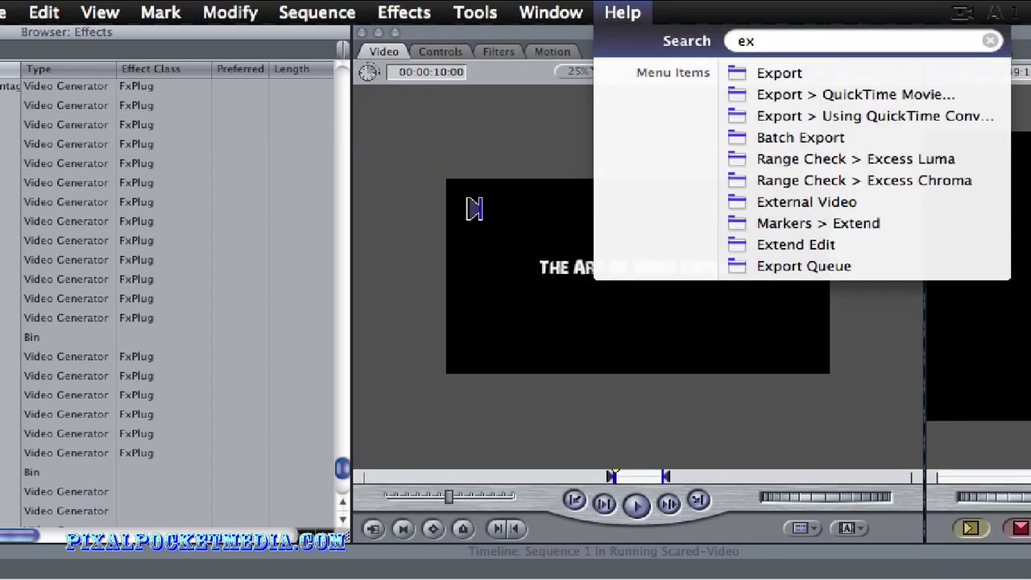
{"action": "type", "text": "tr"}
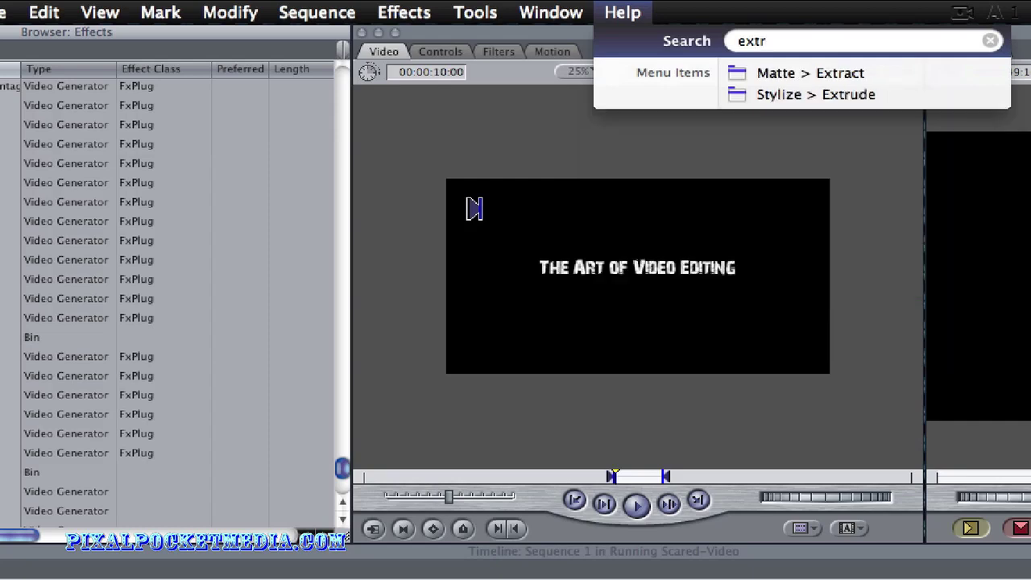
{"action": "left_click", "coordinate": [645, 14]}
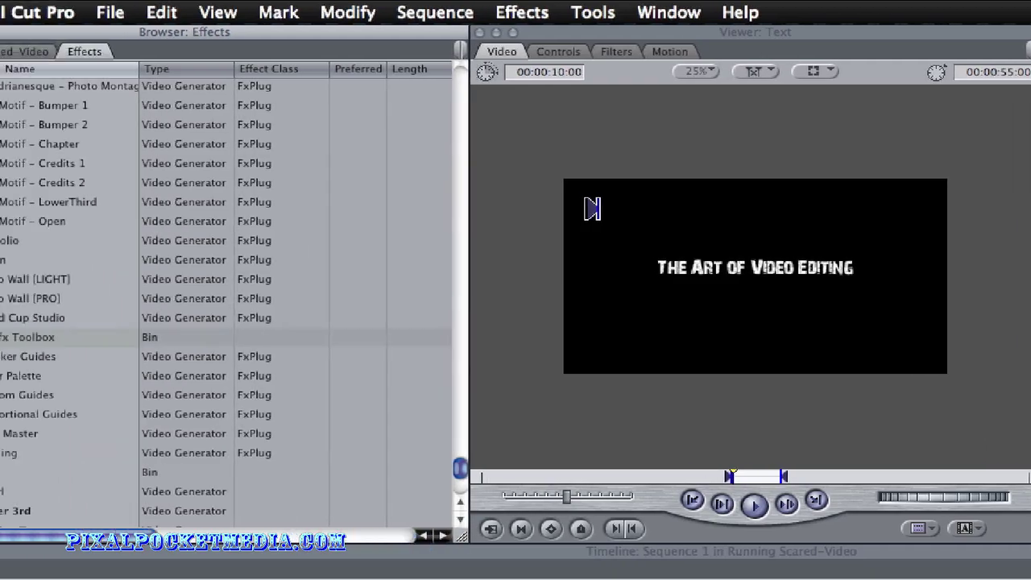
- Expand the Stylize bin among the video filters in the effects library
{"action": "scroll", "coordinate": [23, 345], "scroll_direction": "down", "scroll_amount": 15}
{"action": "scroll", "coordinate": [23, 346], "scroll_direction": "up", "scroll_amount": 5}
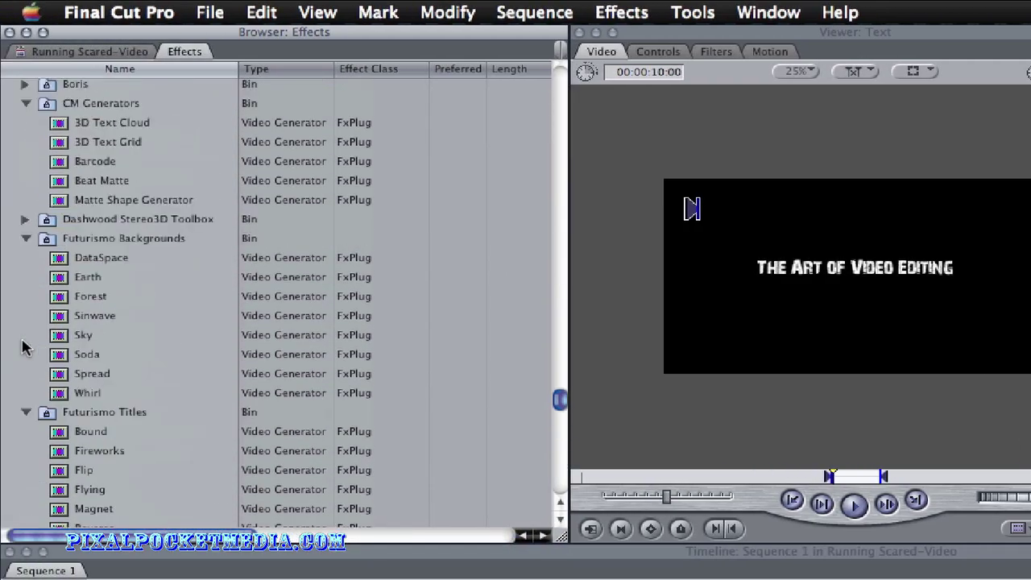
{"action": "scroll", "coordinate": [23, 346], "scroll_direction": "down", "scroll_amount": 10}
{"action": "scroll", "coordinate": [24, 346], "scroll_direction": "up", "scroll_amount": 8}
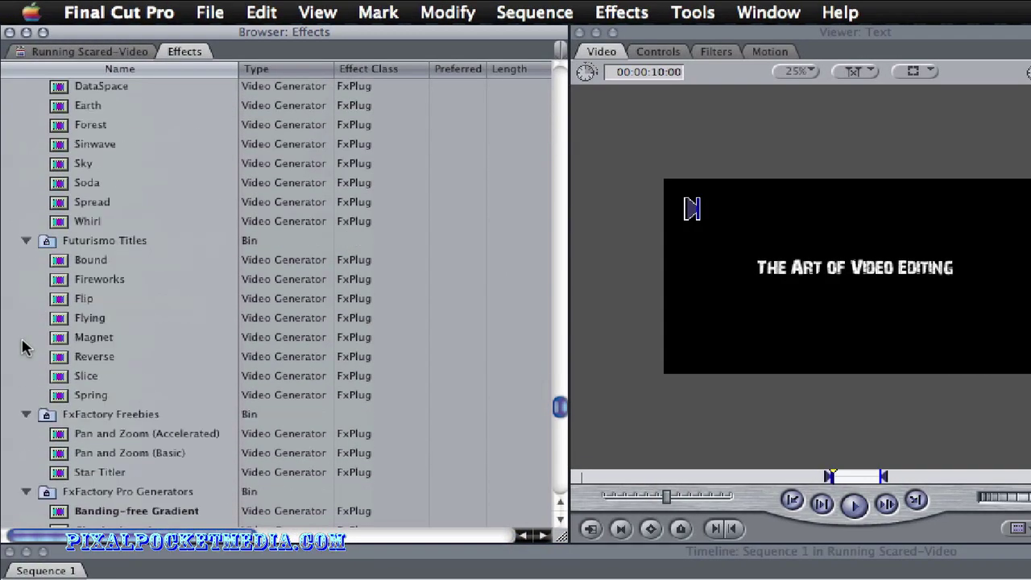
{"action": "scroll", "coordinate": [23, 346], "scroll_direction": "down", "scroll_amount": 20}
{"action": "scroll", "coordinate": [23, 346], "scroll_direction": "up", "scroll_amount": 5}
{"action": "scroll", "coordinate": [23, 345], "scroll_direction": "up", "scroll_amount": 1}
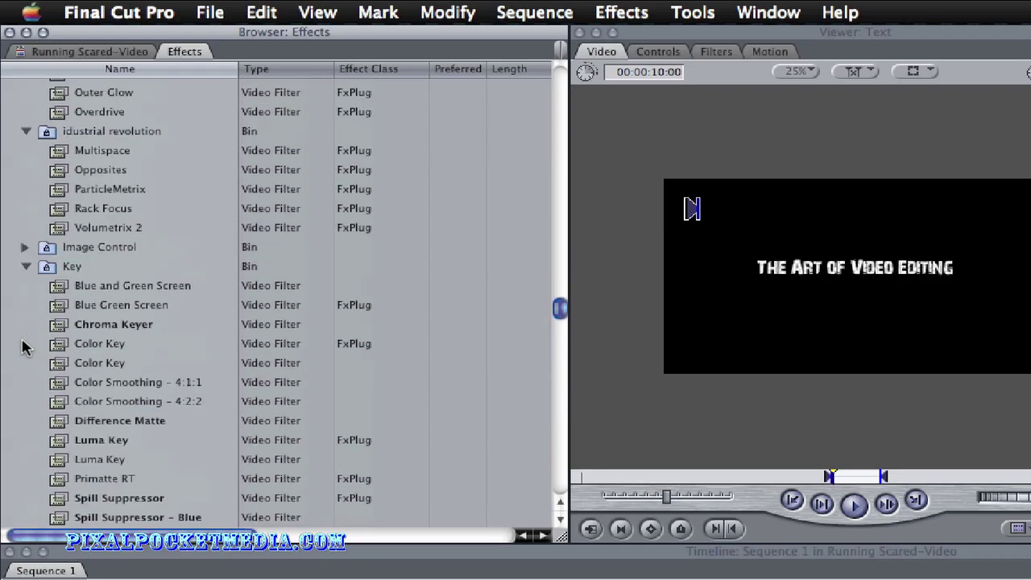
{"action": "scroll", "coordinate": [24, 345], "scroll_direction": "down", "scroll_amount": 12}
{"action": "scroll", "coordinate": [21, 346], "scroll_direction": "down", "scroll_amount": 6}
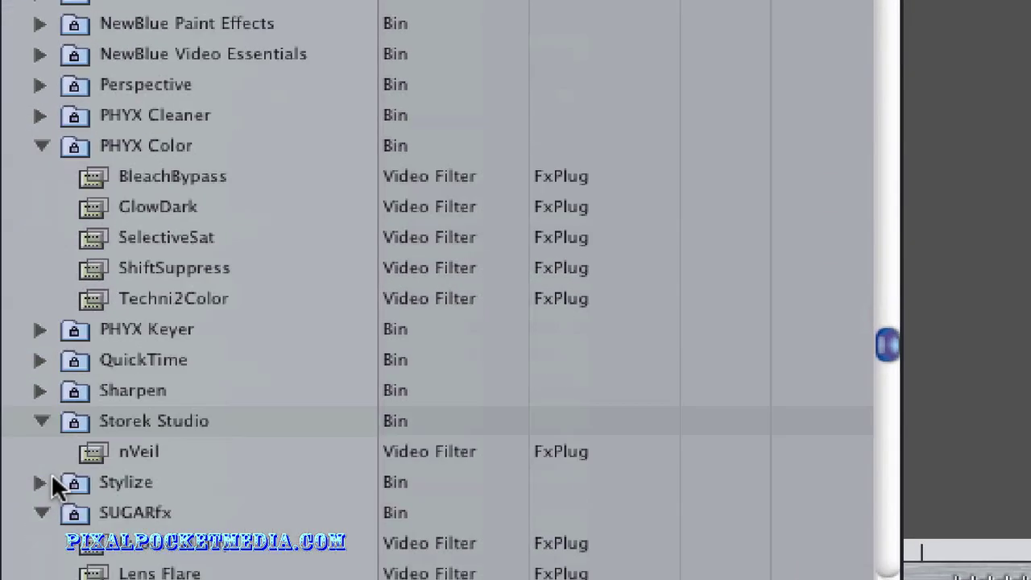
{"action": "left_click", "coordinate": [39, 482]}
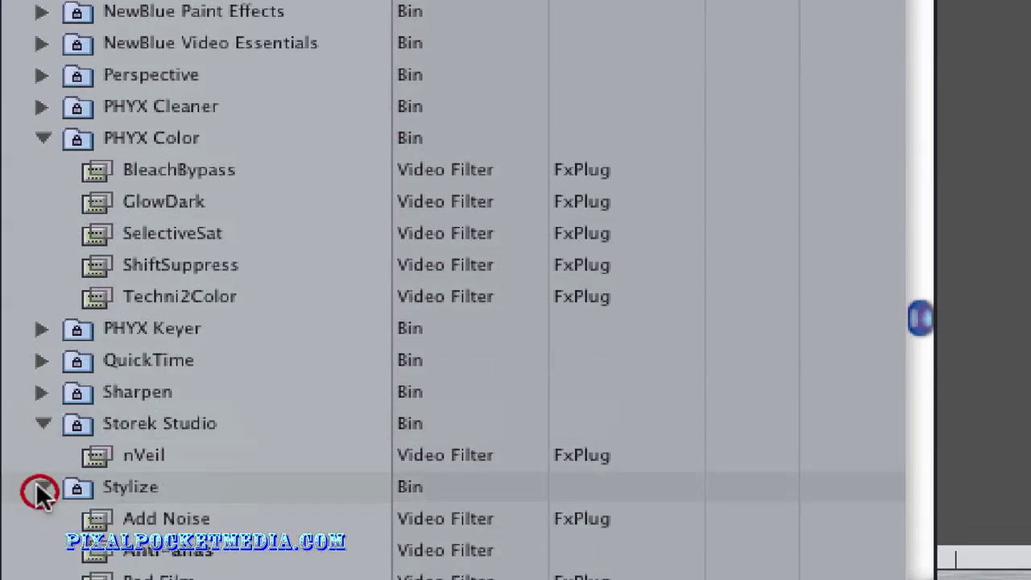
- Apply the Extrude filter from the Stylize bin to the Text clip on V1
{"action": "scroll", "coordinate": [42, 422], "scroll_direction": "down", "scroll_amount": 12}
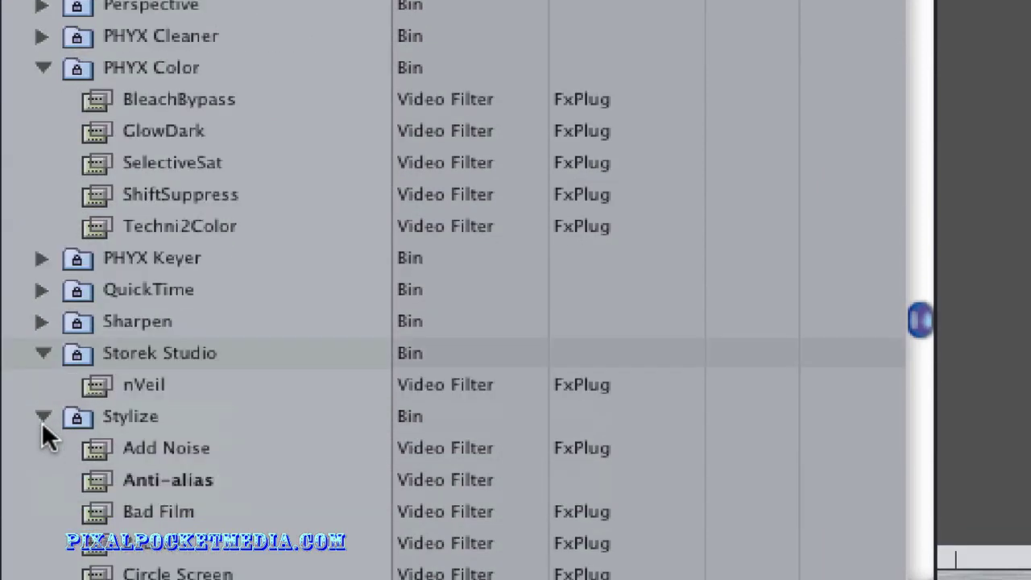
{"action": "left_click", "coordinate": [90, 435]}
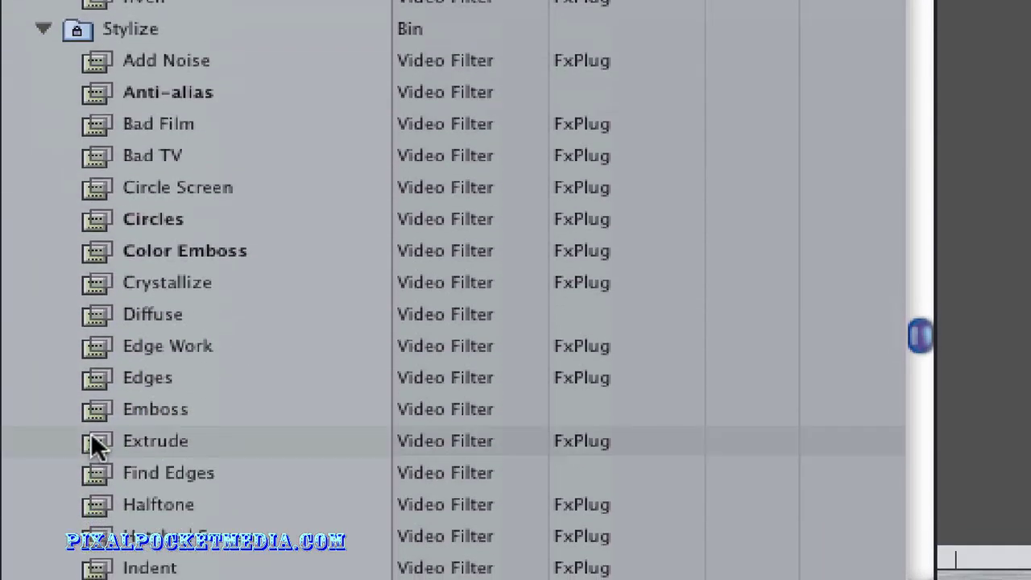
{"action": "left_click_drag", "start_coordinate": [90, 438], "coordinate": [567, 358]}
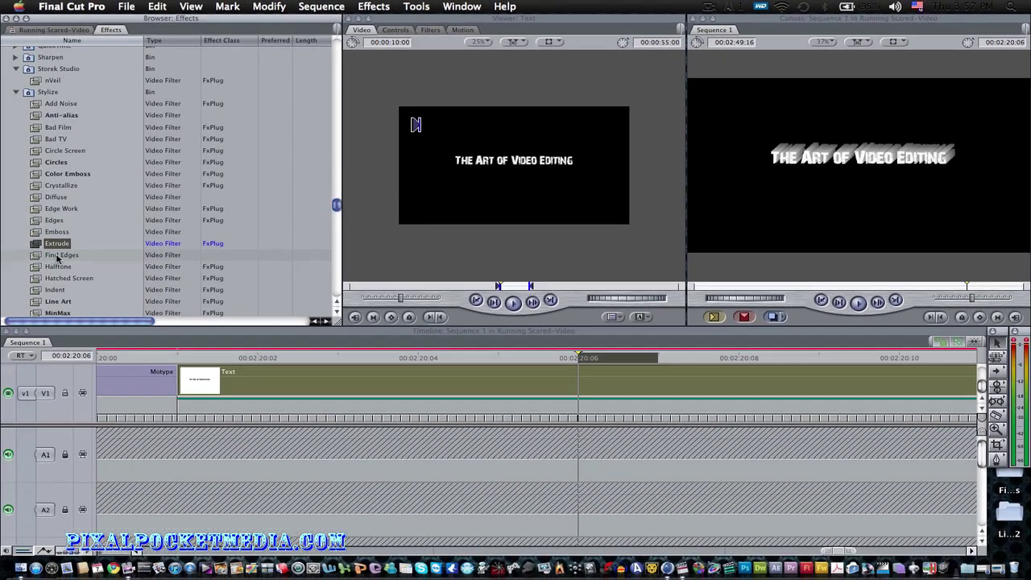
{"action": "left_click", "coordinate": [35, 244]}
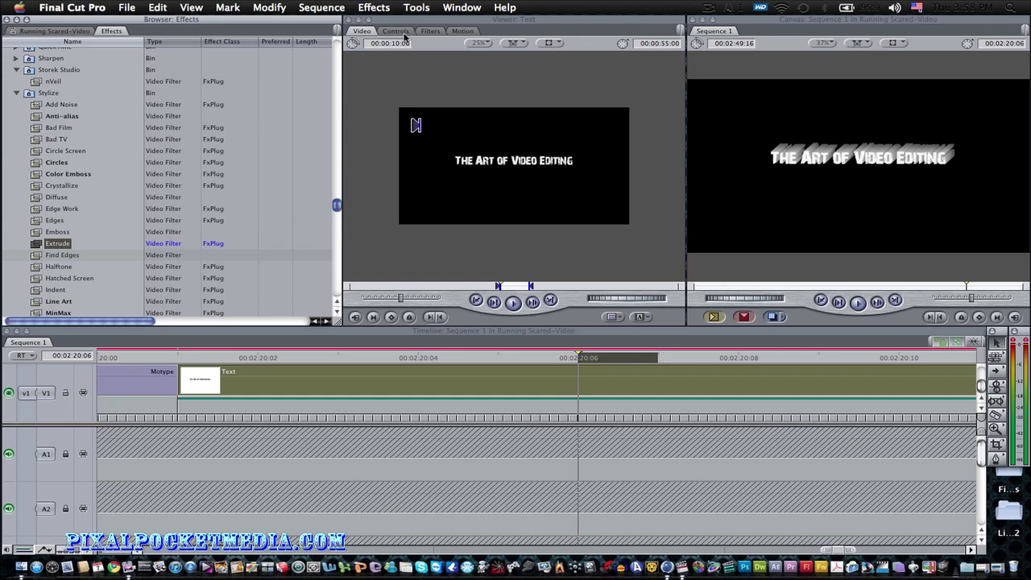
- Open the Text clip's filter settings and set Extrude's Back Size to 0.13, Clipping to -21 and Distance to 62
{"action": "left_click", "coordinate": [429, 31]}
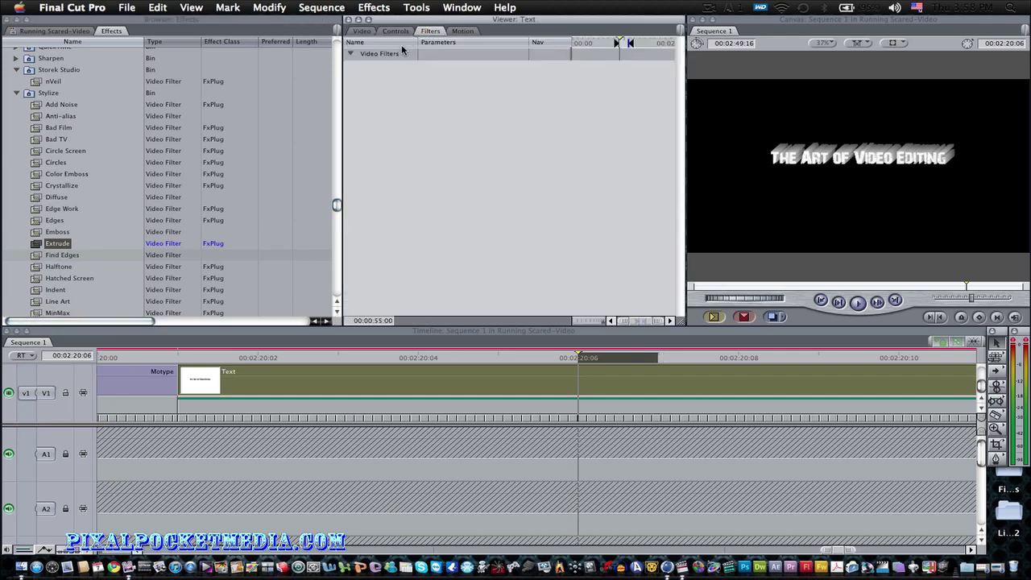
{"action": "double_click", "coordinate": [637, 375]}
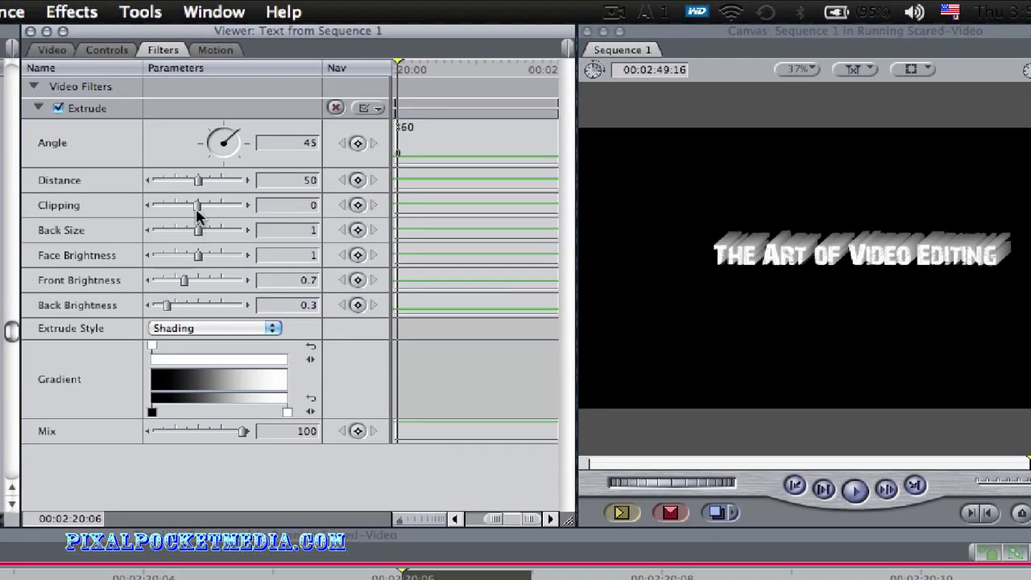
{"action": "left_click_drag", "start_coordinate": [197, 229], "coordinate": [179, 210]}
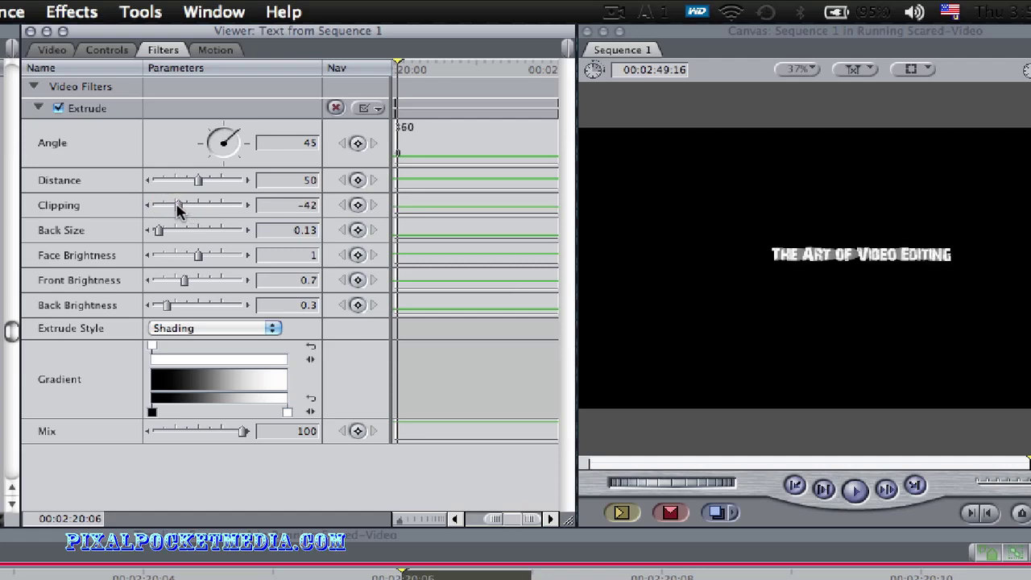
{"action": "left_click_drag", "start_coordinate": [180, 206], "coordinate": [186, 207]}
{"action": "left_click_drag", "start_coordinate": [185, 210], "coordinate": [189, 206]}
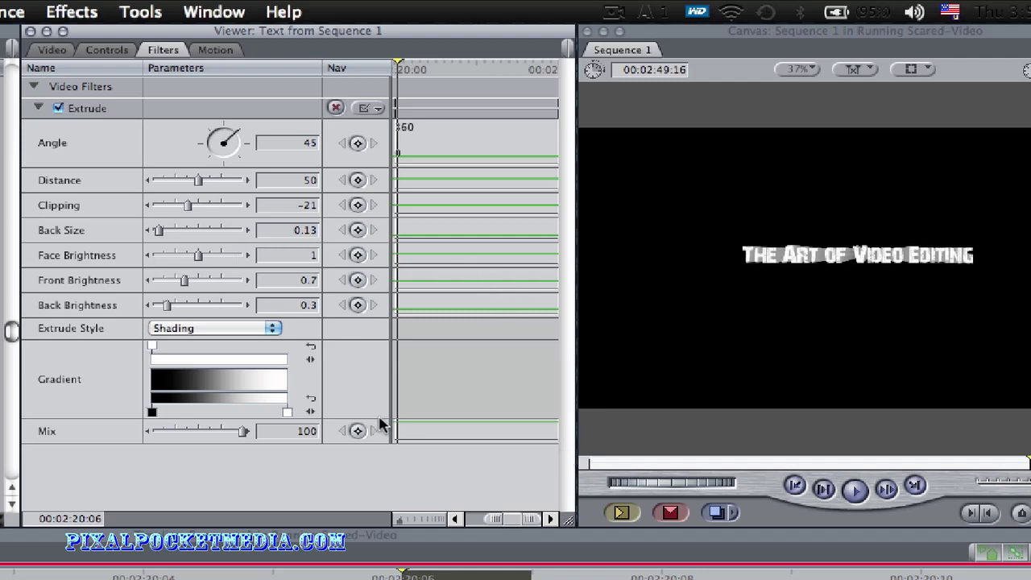
{"action": "left_click_drag", "start_coordinate": [201, 183], "coordinate": [209, 185]}
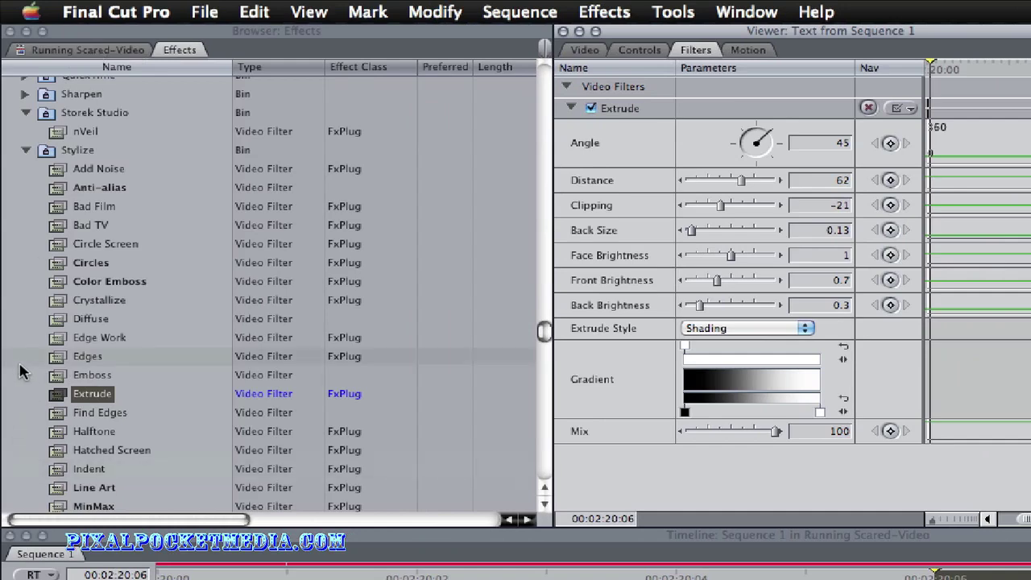
- Find Color Corrector 3-way in the Color Correction bin and apply it to the Text clip on V1
{"action": "scroll", "coordinate": [23, 362], "scroll_direction": "up", "scroll_amount": 2}
{"action": "scroll", "coordinate": [22, 367], "scroll_direction": "down", "scroll_amount": 6}
{"action": "scroll", "coordinate": [22, 371], "scroll_direction": "down", "scroll_amount": 15}
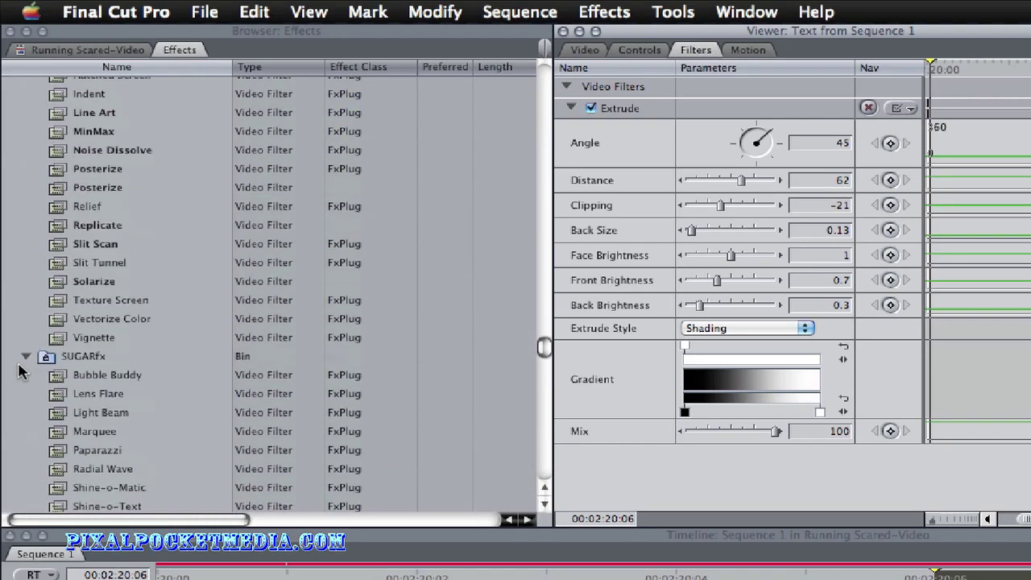
{"action": "scroll", "coordinate": [22, 371], "scroll_direction": "up", "scroll_amount": 10}
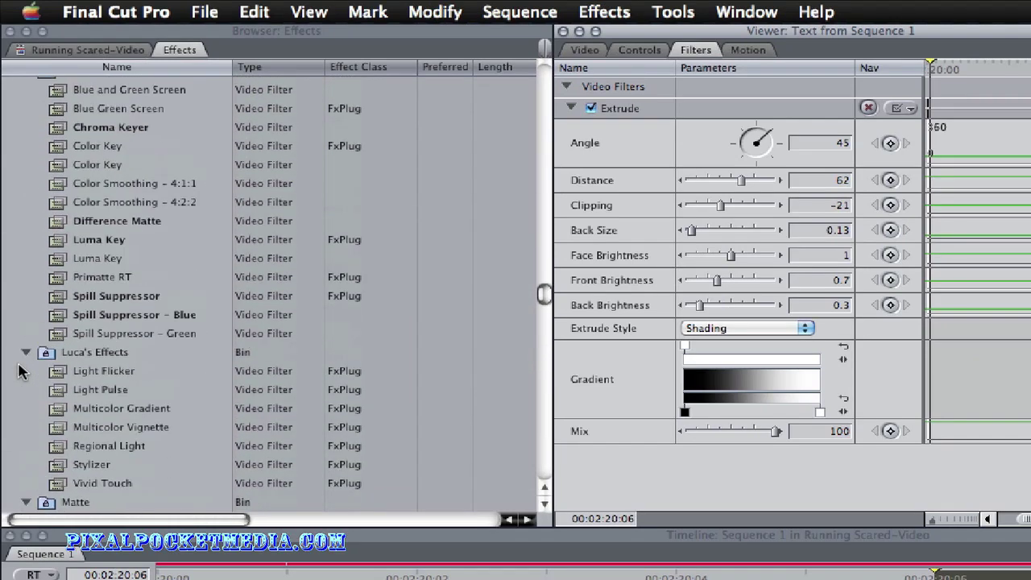
{"action": "scroll", "coordinate": [22, 370], "scroll_direction": "down", "scroll_amount": 2}
{"action": "scroll", "coordinate": [22, 371], "scroll_direction": "up", "scroll_amount": 18}
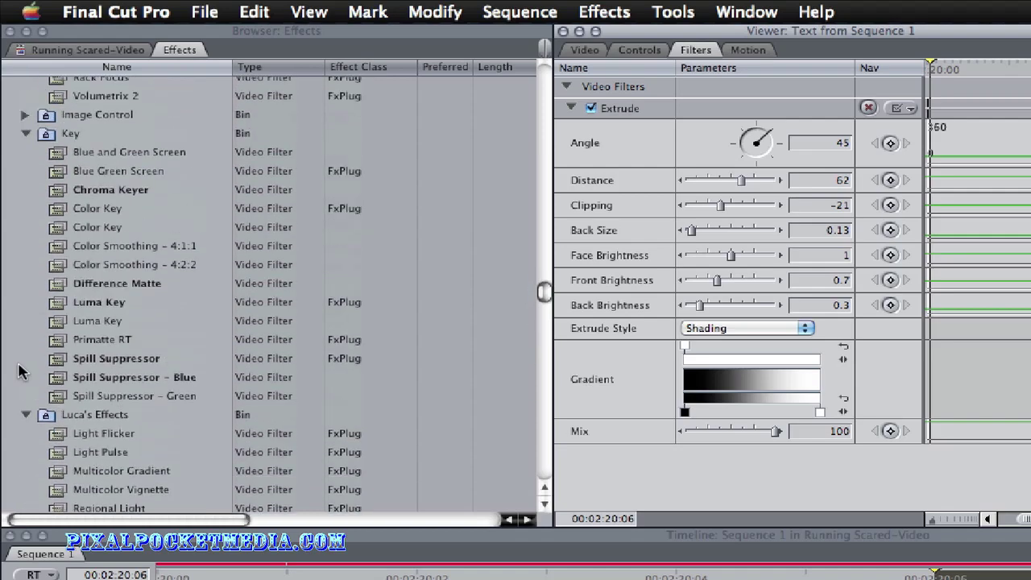
{"action": "scroll", "coordinate": [22, 370], "scroll_direction": "up", "scroll_amount": 20}
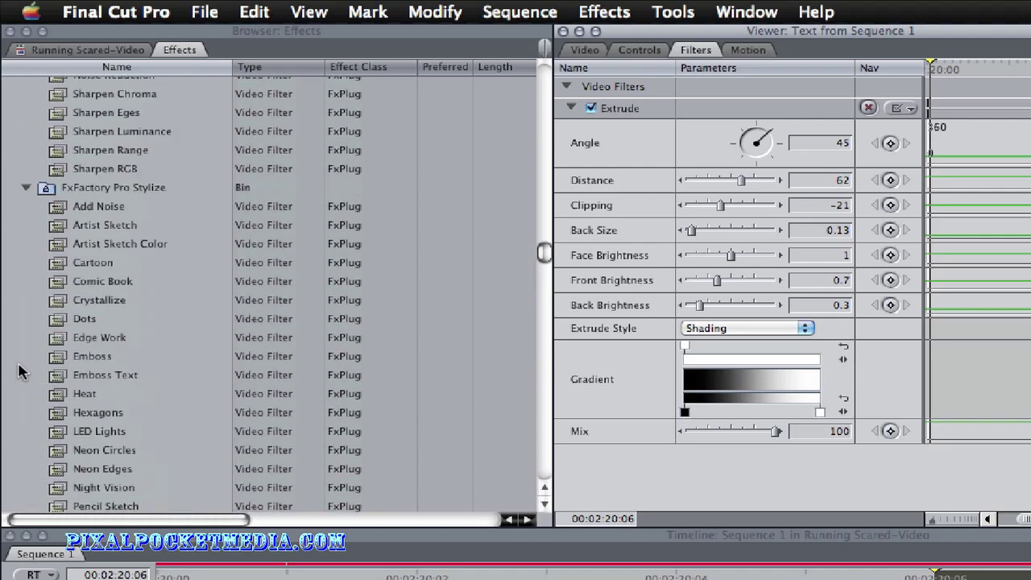
{"action": "scroll", "coordinate": [22, 370], "scroll_direction": "up", "scroll_amount": 3}
{"action": "scroll", "coordinate": [22, 371], "scroll_direction": "down", "scroll_amount": 5}
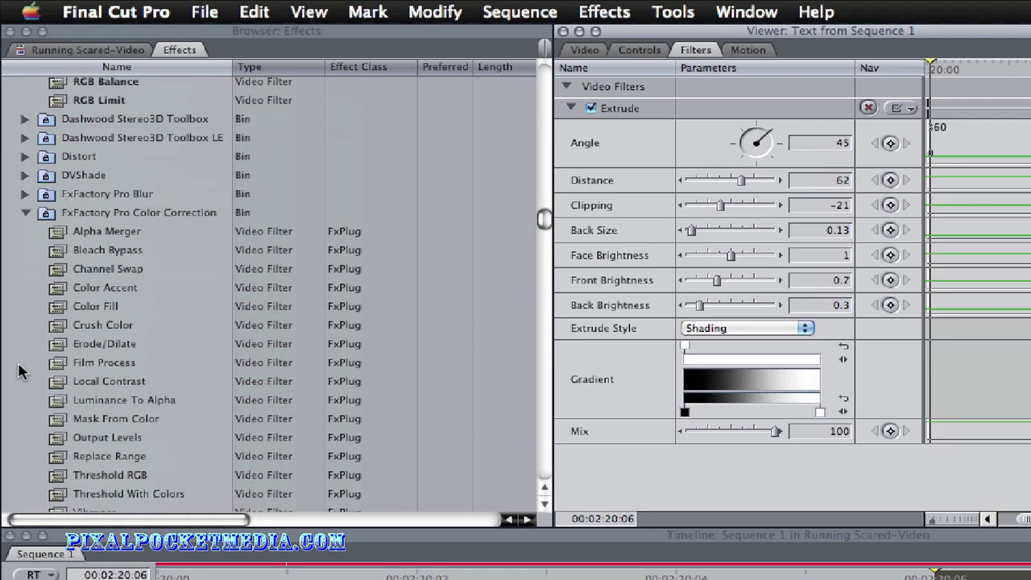
{"action": "scroll", "coordinate": [22, 371], "scroll_direction": "up", "scroll_amount": 10}
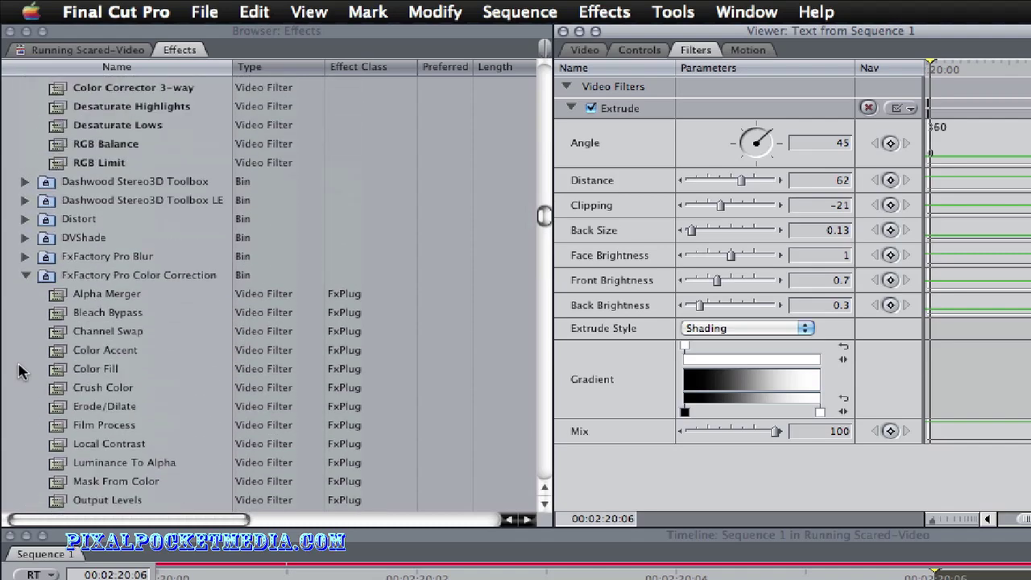
{"action": "left_click", "coordinate": [113, 361]}
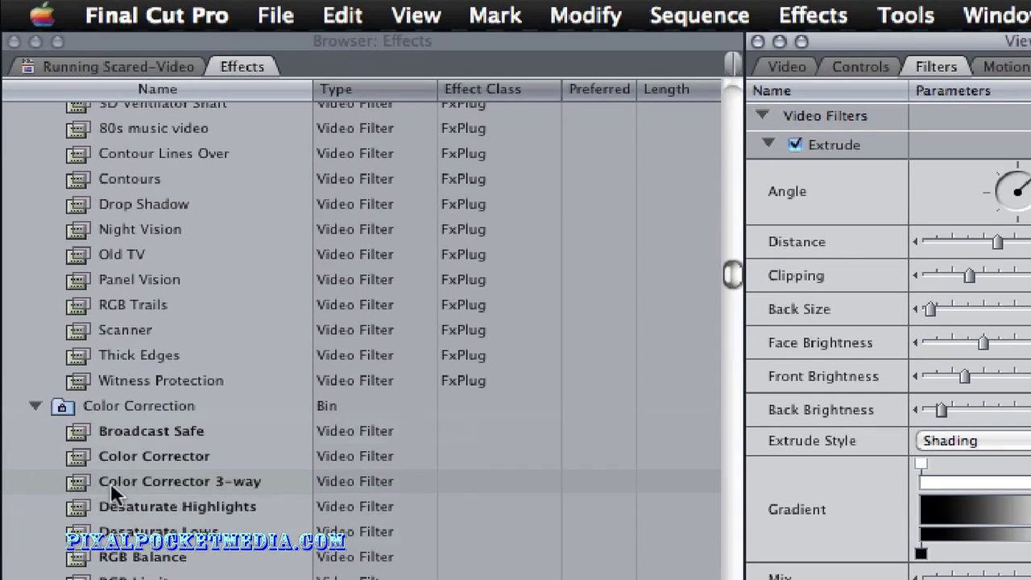
{"action": "left_click_drag", "start_coordinate": [77, 482], "coordinate": [750, 579]}
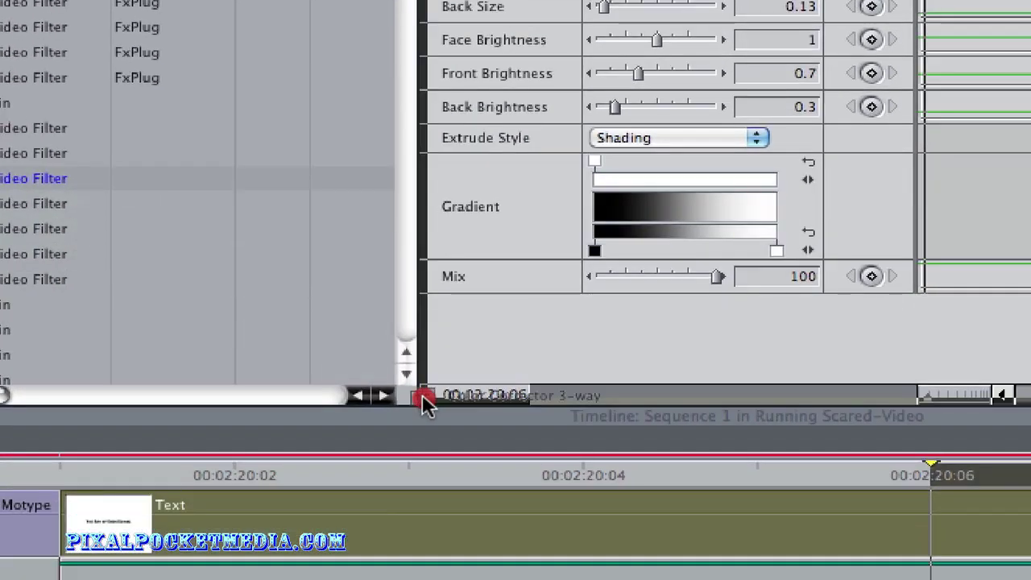
{"action": "left_click_drag", "start_coordinate": [421, 394], "coordinate": [938, 519]}
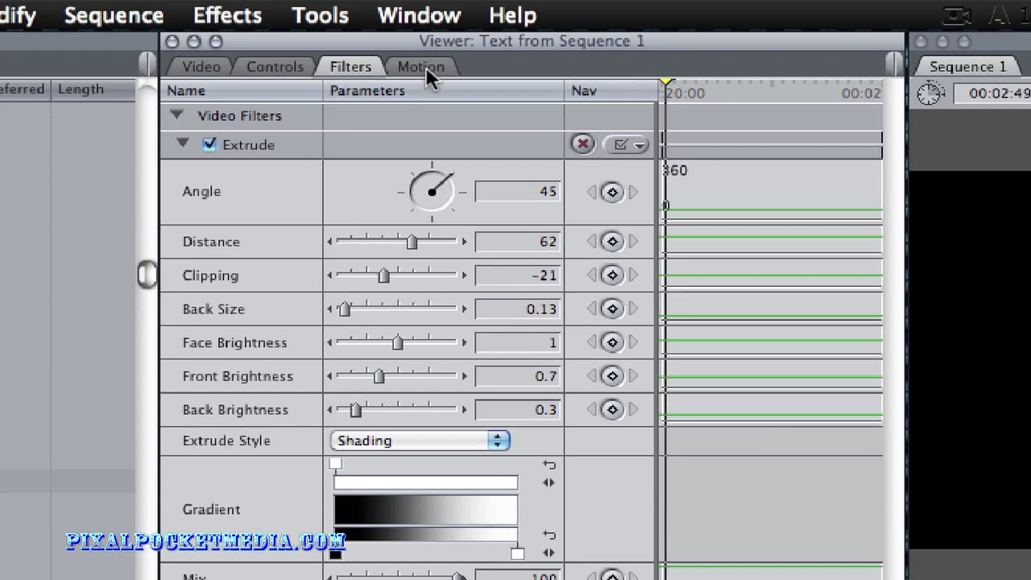
- Open the Text clip's Color Corrector 3-way visual controls and lower the Blacks level slightly
{"action": "left_click", "coordinate": [426, 67]}
{"action": "left_click", "coordinate": [563, 69]}
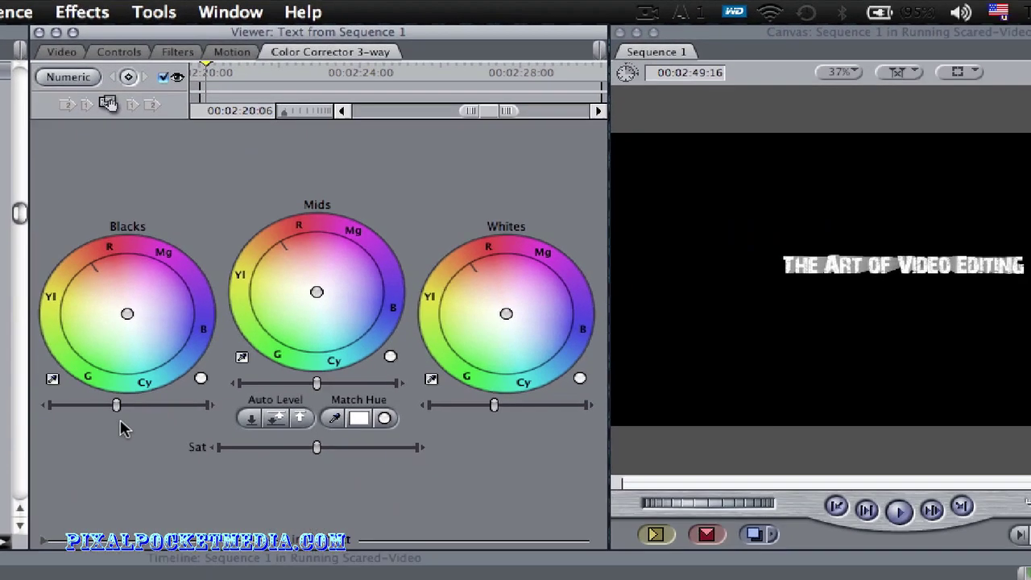
{"action": "left_click_drag", "start_coordinate": [272, 521], "coordinate": [282, 525]}
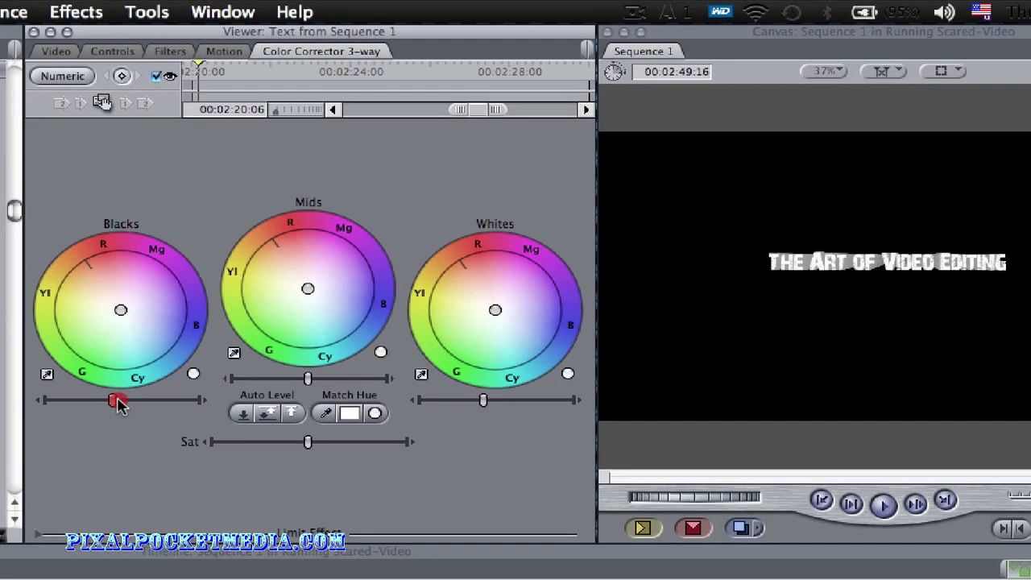
{"action": "left_click_drag", "start_coordinate": [118, 404], "coordinate": [110, 402]}
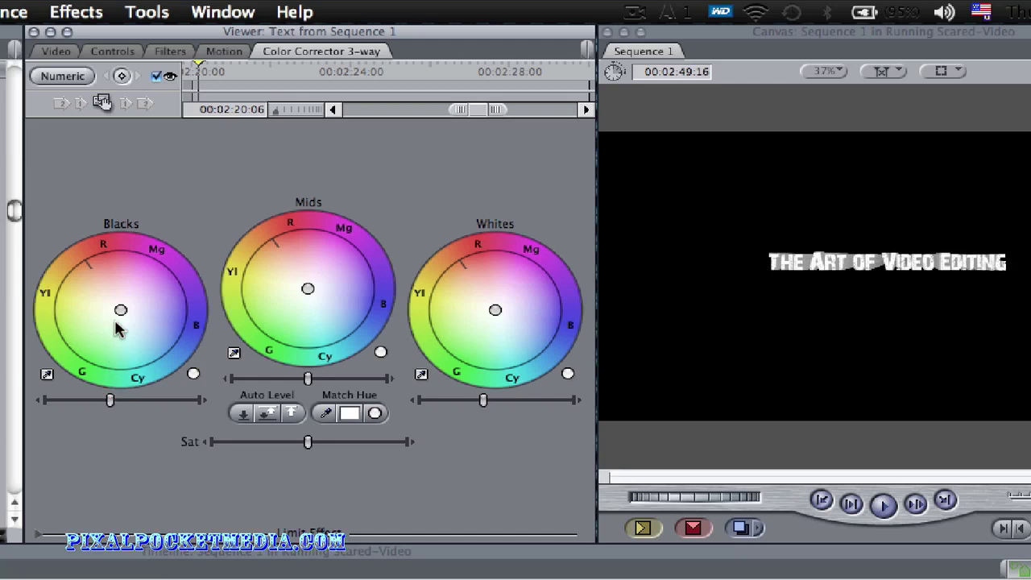
- Shift the Blacks and Mids color balance towards blue and the Whites balance slightly towards red-magenta
{"action": "left_click", "coordinate": [234, 352]}
{"action": "left_click_drag", "start_coordinate": [120, 309], "coordinate": [144, 319]}
{"action": "left_click_drag", "start_coordinate": [144, 319], "coordinate": [129, 314]}
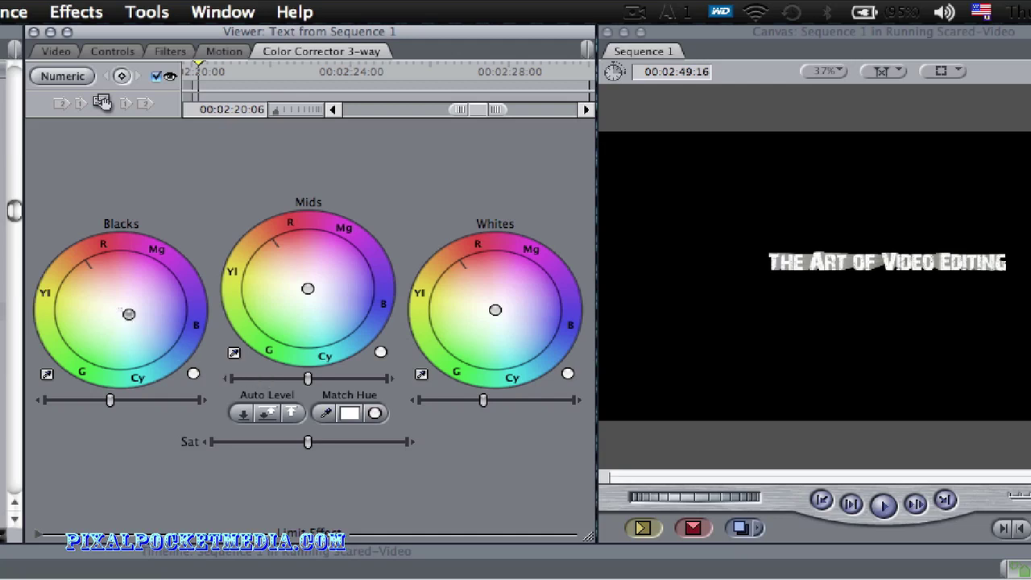
{"action": "mouse_move", "coordinate": [129, 314]}
{"action": "left_mouse_down"}
{"action": "mouse_move", "coordinate": [150, 324]}
{"action": "mouse_move", "coordinate": [140, 320]}
{"action": "left_mouse_up"}
{"action": "left_click_drag", "start_coordinate": [308, 289], "coordinate": [307, 288]}
{"action": "left_click_drag", "start_coordinate": [308, 288], "coordinate": [330, 301]}
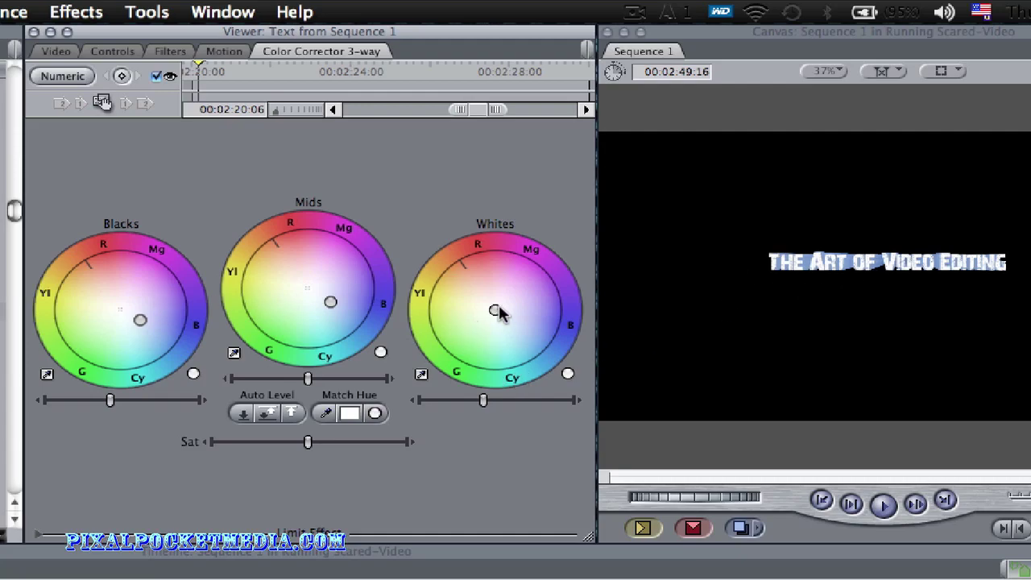
{"action": "left_click_drag", "start_coordinate": [495, 310], "coordinate": [495, 310]}
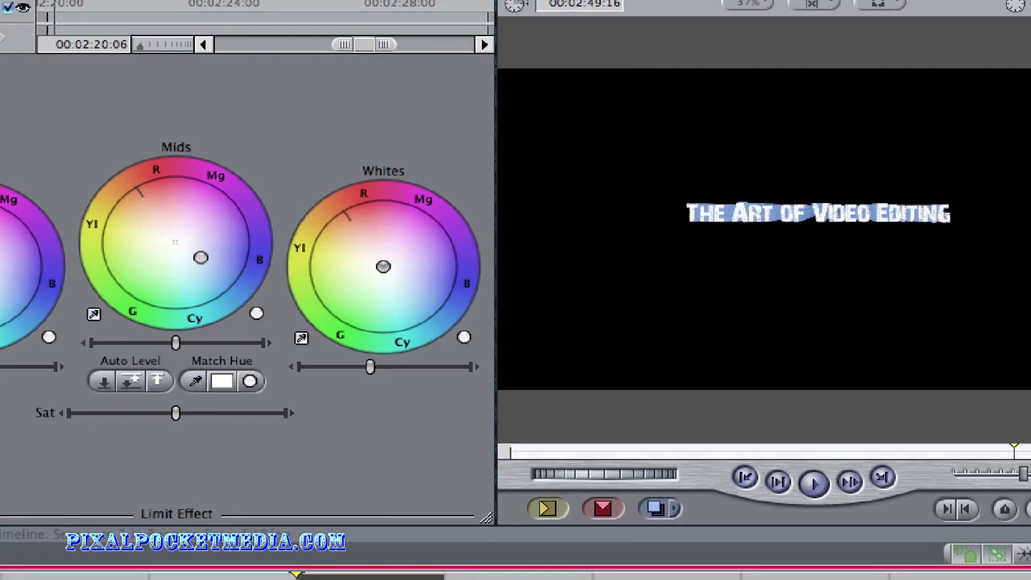
{"action": "left_click_drag", "start_coordinate": [383, 266], "coordinate": [385, 273]}
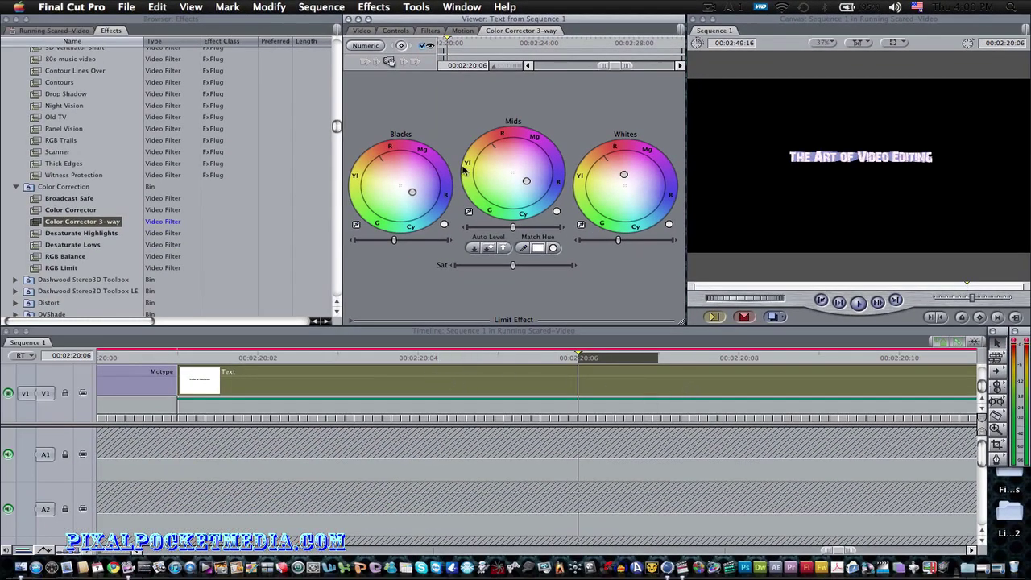
- Open the Text clip's motion settings and add Scale keyframes at 00:02:20:06 and 00:02:27:29
{"action": "left_click", "coordinate": [463, 31]}
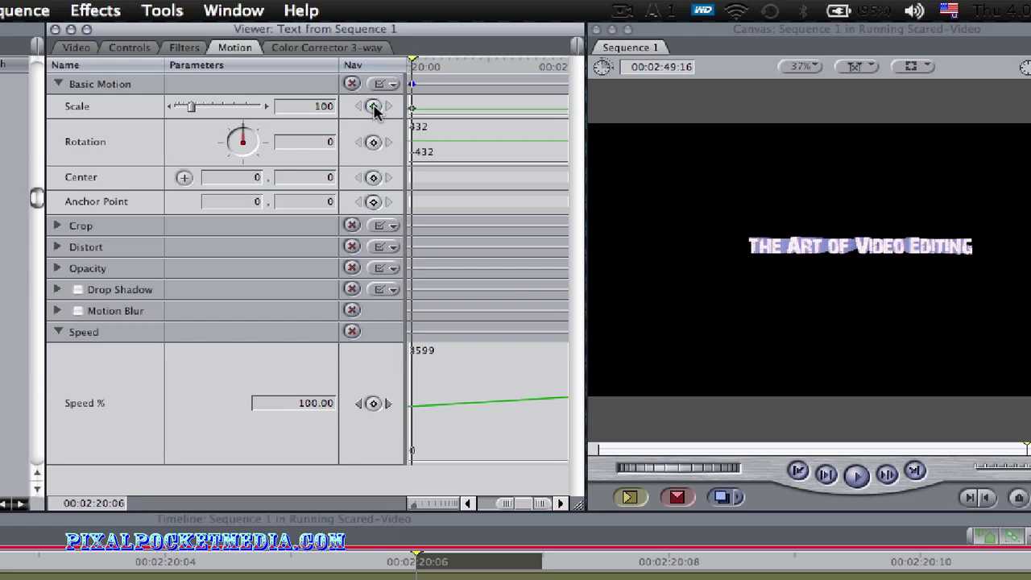
{"action": "left_click", "coordinate": [373, 106]}
{"action": "left_click", "coordinate": [482, 64]}
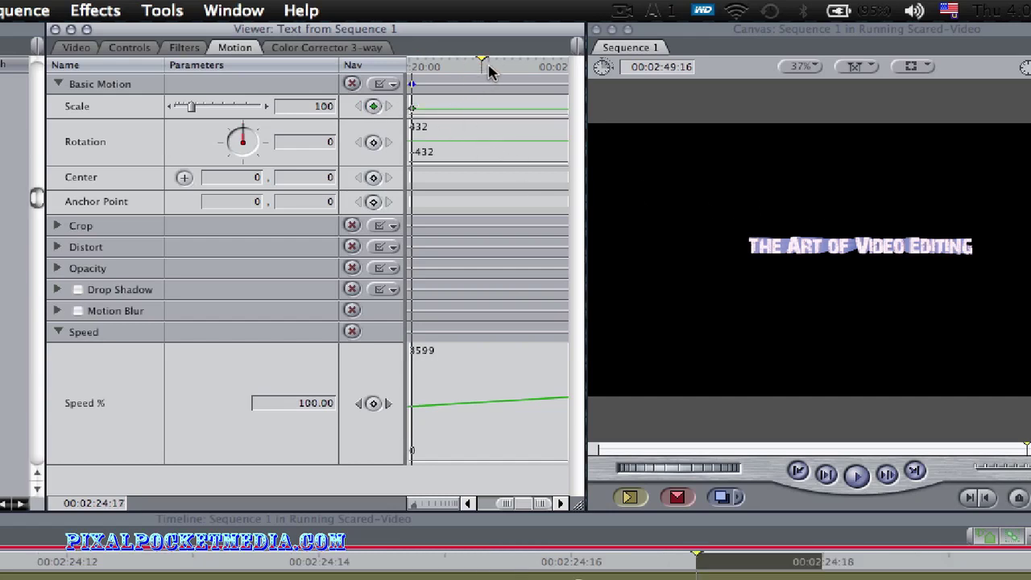
{"action": "left_click", "coordinate": [497, 68]}
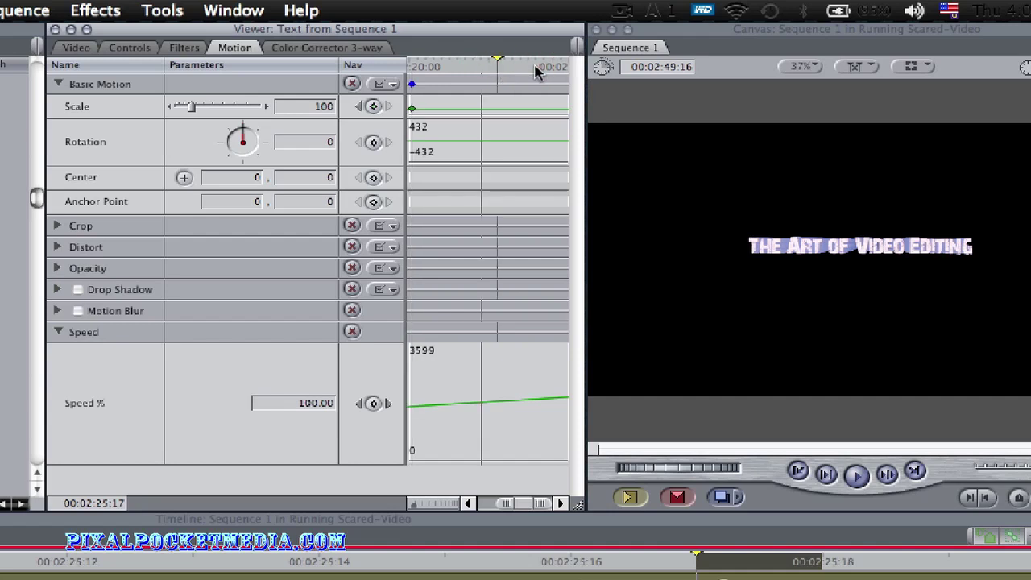
{"action": "left_click", "coordinate": [531, 67]}
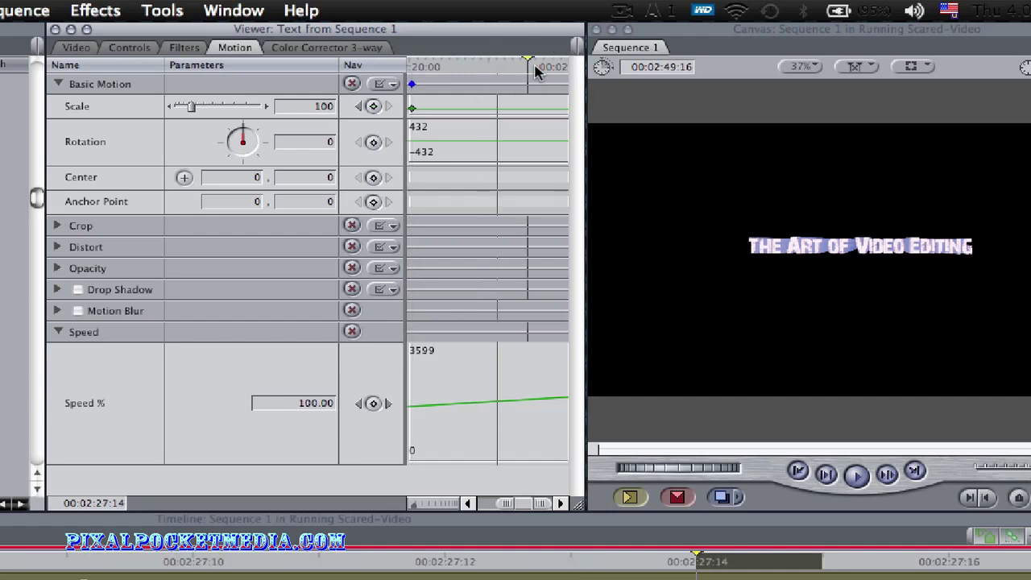
{"action": "left_click", "coordinate": [373, 107]}
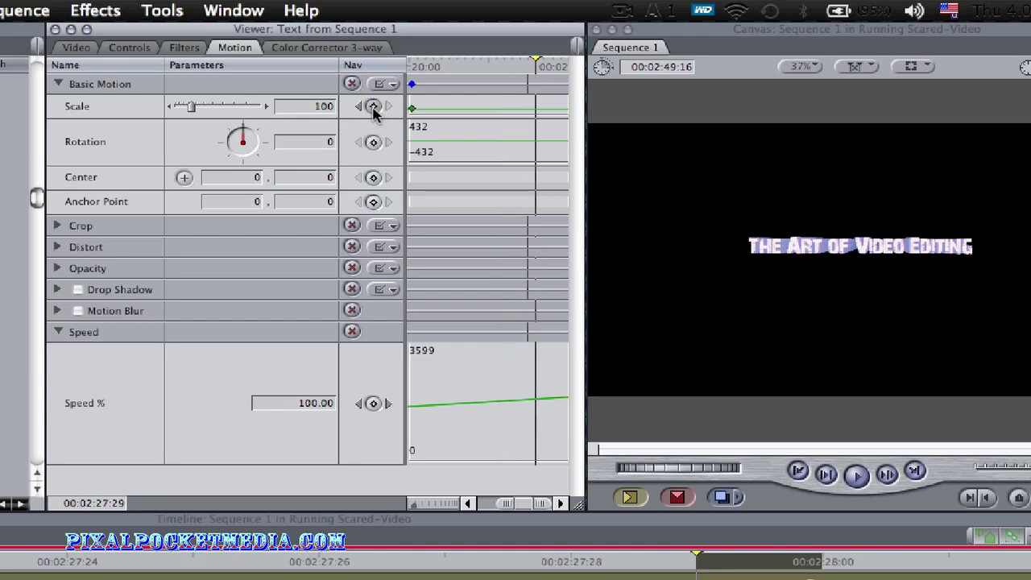
{"action": "left_click", "coordinate": [373, 106]}
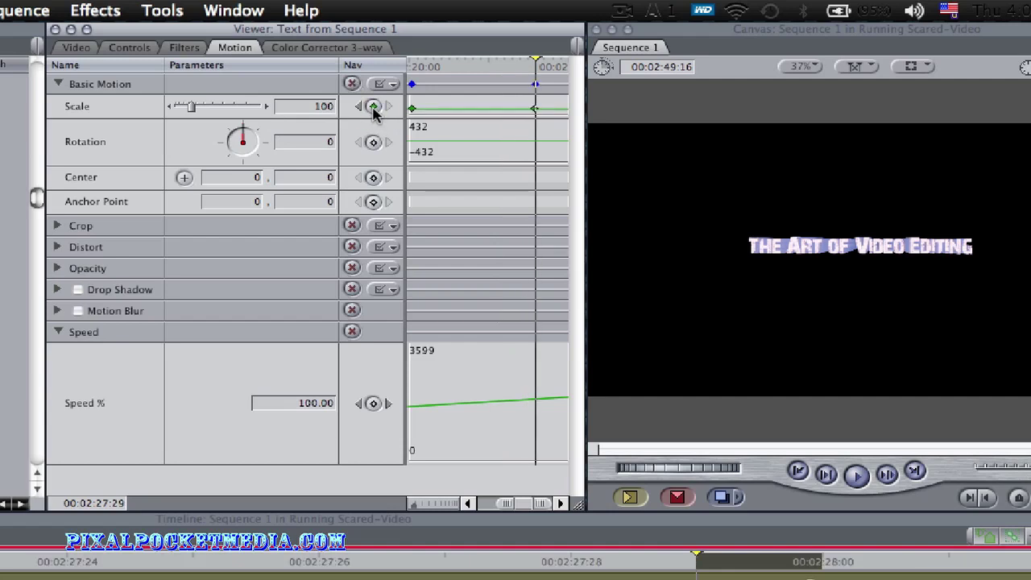
- Raise the Scale keyframe at 00:02:27:29 to 211 so the whole title still fits in the frame
{"action": "left_click", "coordinate": [536, 107]}
{"action": "left_click_drag", "start_coordinate": [536, 105], "coordinate": [535, 100]}
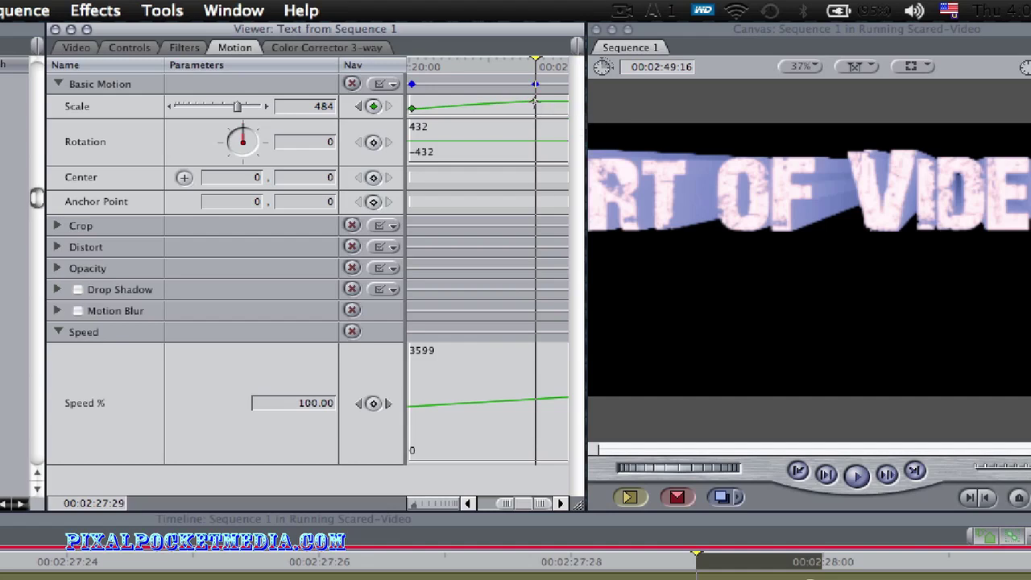
{"action": "left_click", "coordinate": [534, 104]}
{"action": "left_click_drag", "start_coordinate": [536, 110], "coordinate": [534, 111]}
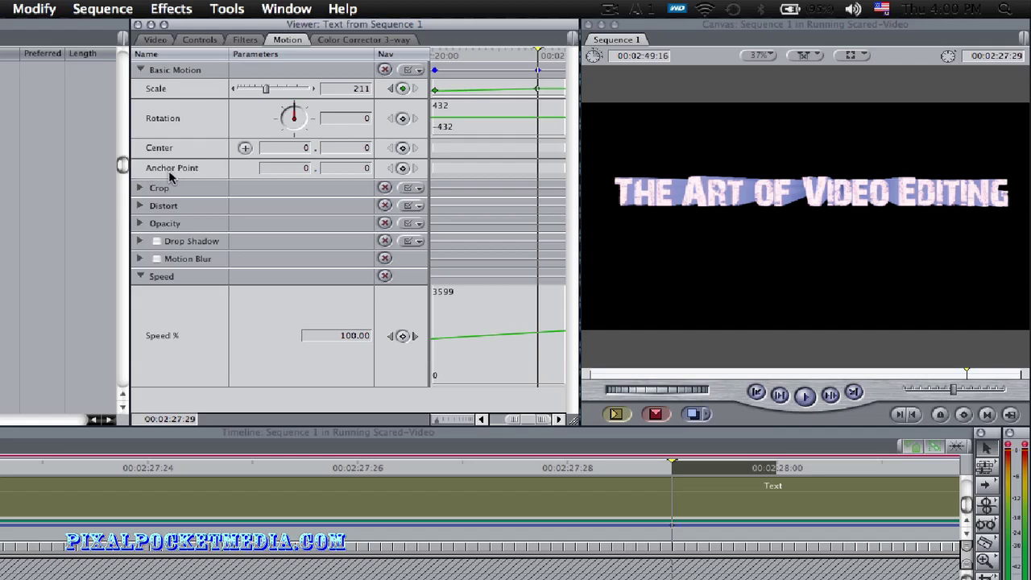
- Try vertical Anchor Point values of 99 and -99 on the Text clip
{"action": "left_click", "coordinate": [300, 168]}
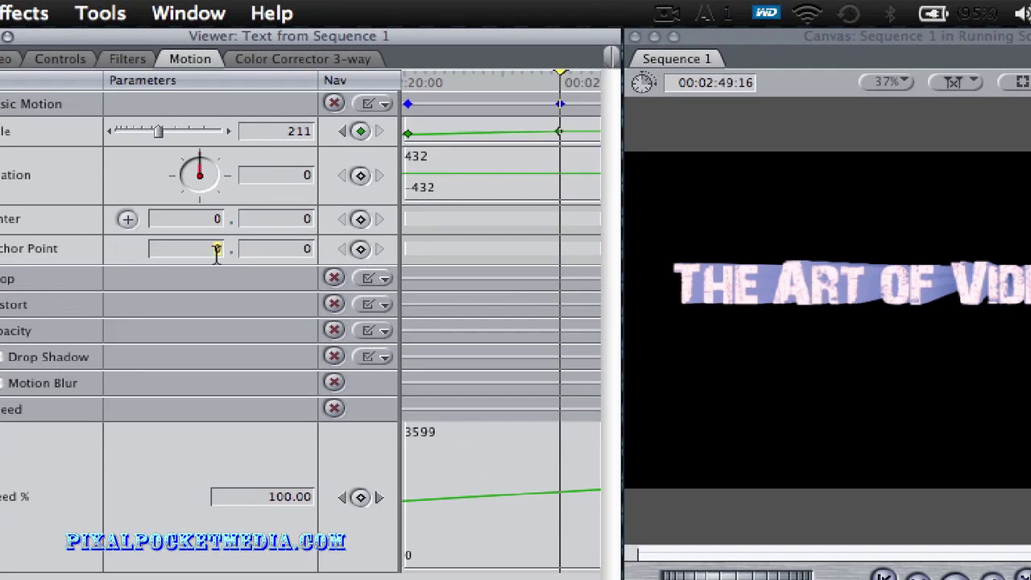
{"action": "left_click", "coordinate": [298, 248]}
{"action": "key", "text": "BackSpace"}
{"action": "type", "text": "99"}
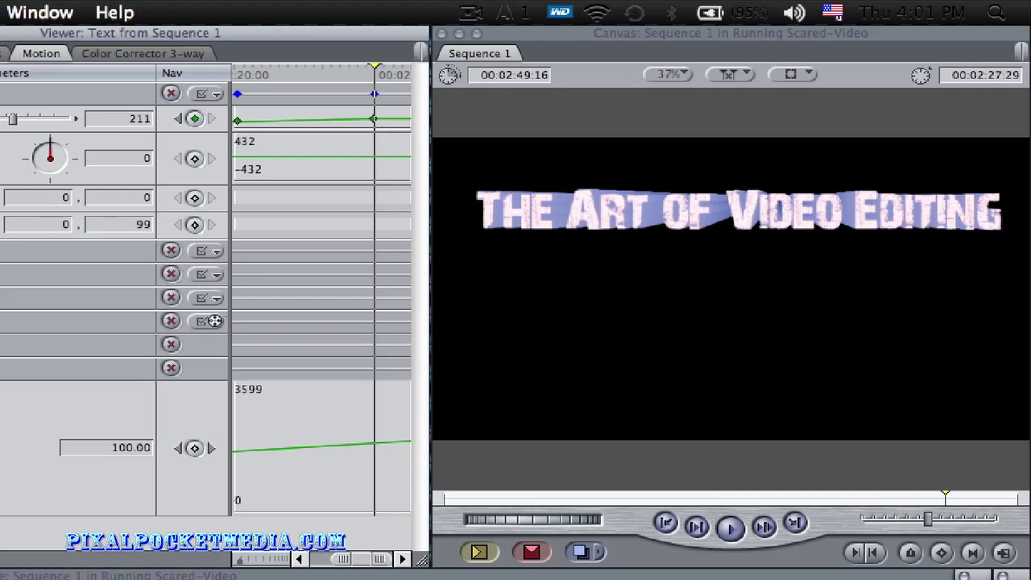
{"action": "left_click", "coordinate": [121, 225]}
{"action": "key", "text": "BackSpace"}
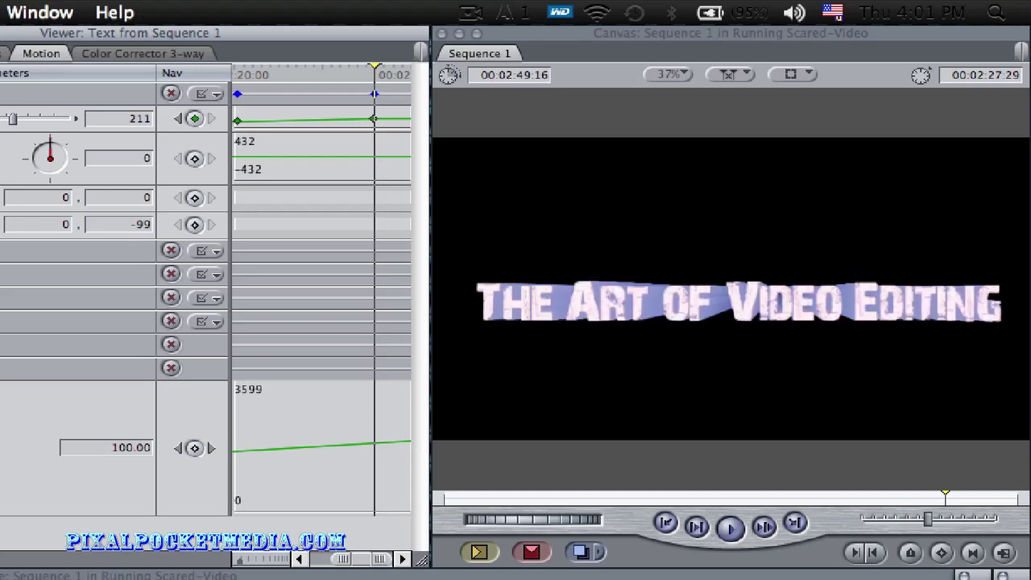
- Try vertical Anchor Point values of -77 and -66 to bring the title closer to the frame's center
{"action": "left_click", "coordinate": [116, 226]}
{"action": "key", "text": "BackSpace"}
{"action": "type", "text": "-77"}
{"action": "key", "text": "Return"}
{"action": "left_click", "coordinate": [103, 228]}
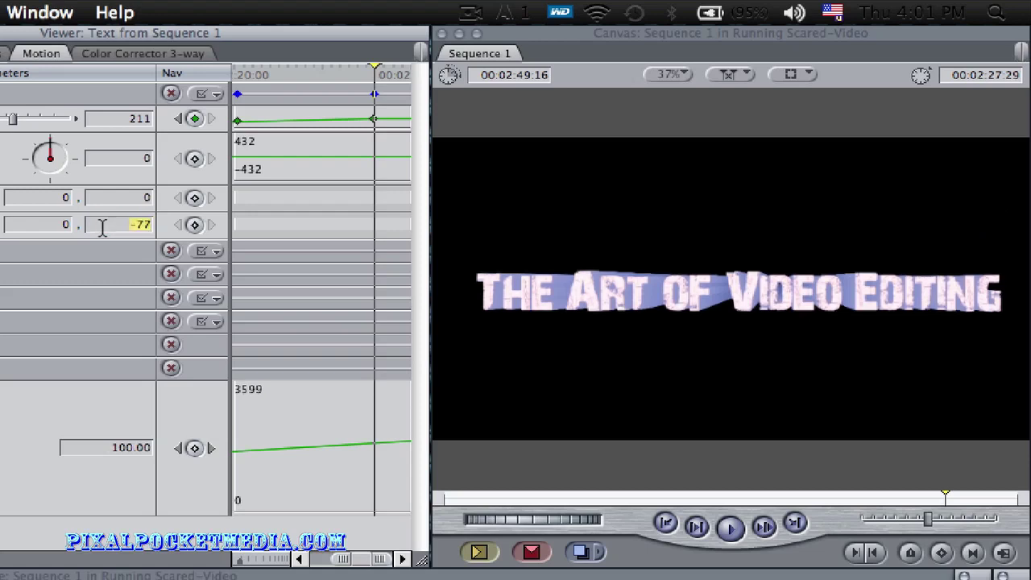
{"action": "key", "text": "BackSpace"}
{"action": "type", "text": "-66"}
{"action": "key", "text": "Return"}
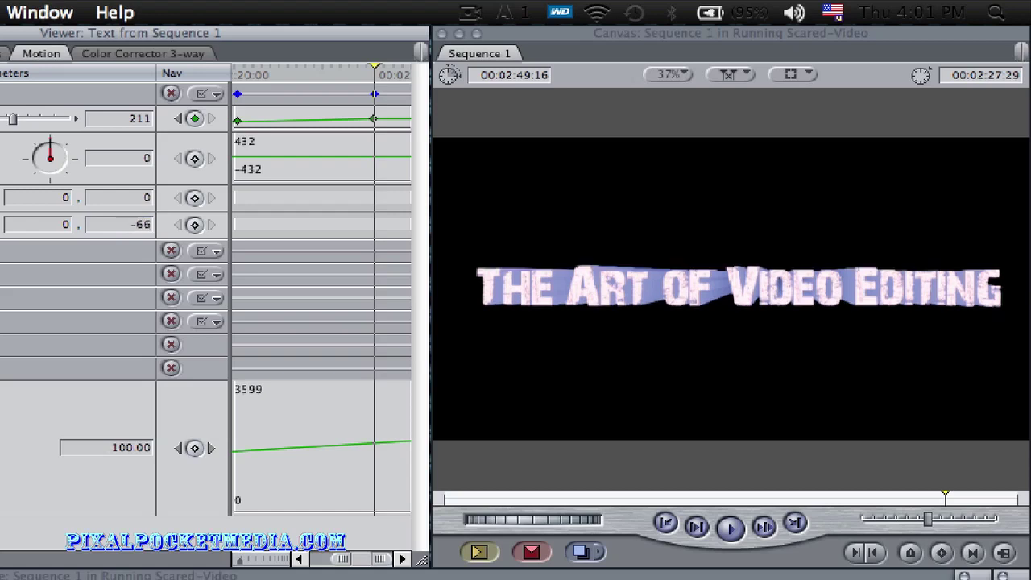
- Set the Text clip's Anchor Point to 10 horizontally and -55 vertically
{"action": "left_click", "coordinate": [113, 227]}
{"action": "key", "text": "BackSpace"}
{"action": "key", "text": "Return"}
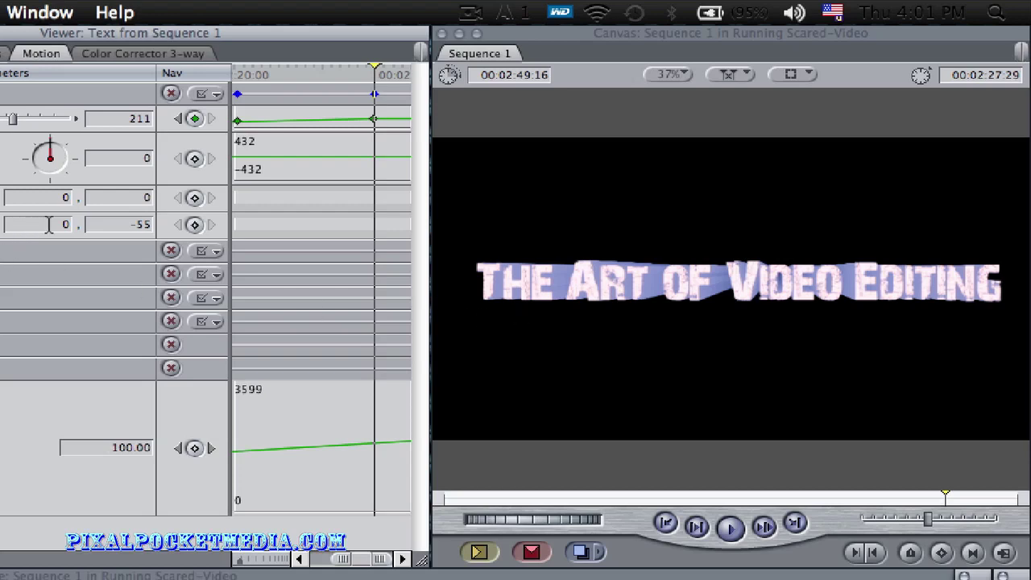
{"action": "key", "text": "BackSpace"}
{"action": "key", "text": "Return"}
{"action": "left_click", "coordinate": [42, 225]}
{"action": "key", "text": "BackSpace"}
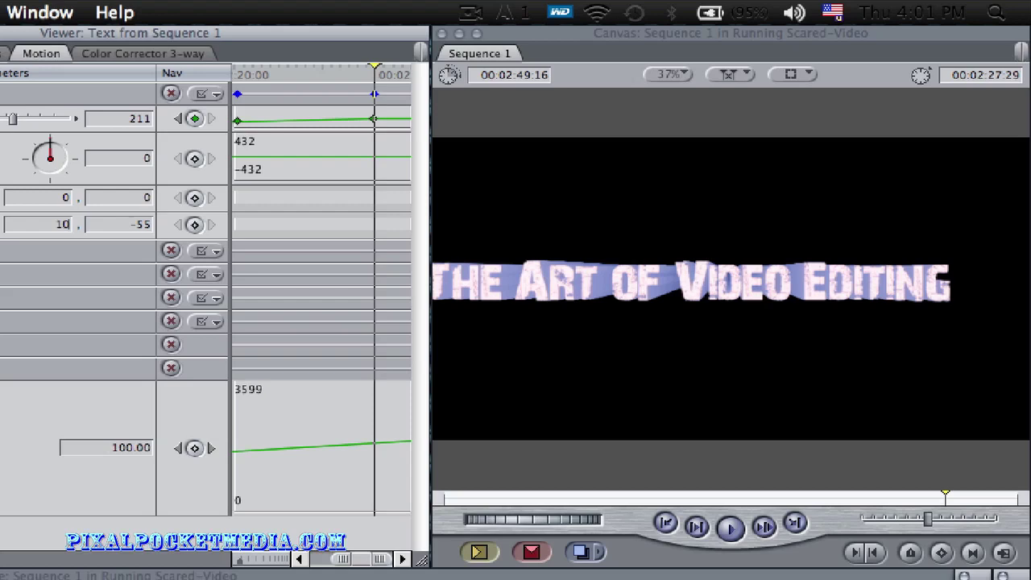
{"action": "key", "text": "Return"}
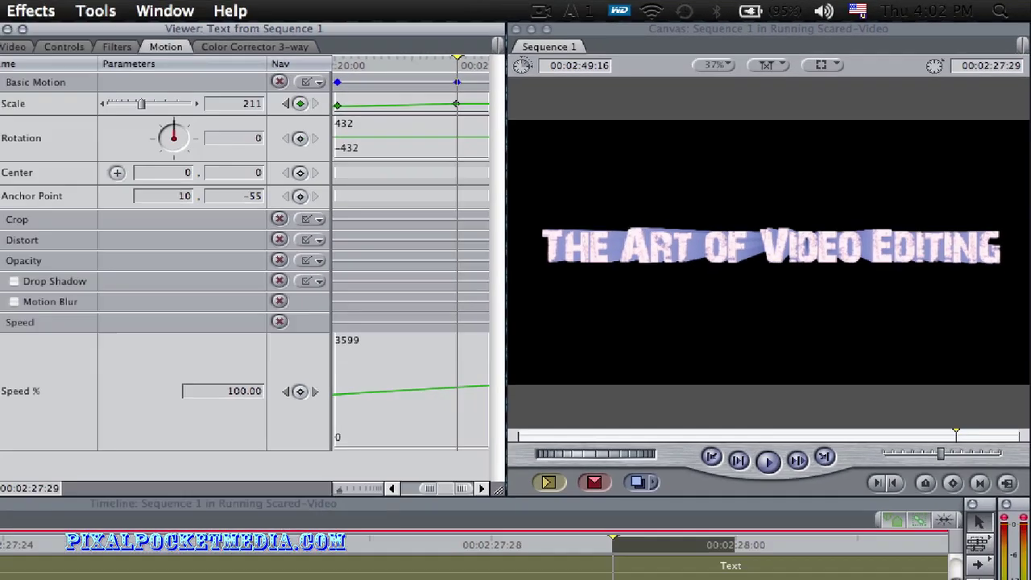
{"action": "scroll", "coordinate": [138, 550], "scroll_direction": "left", "scroll_amount": 5}
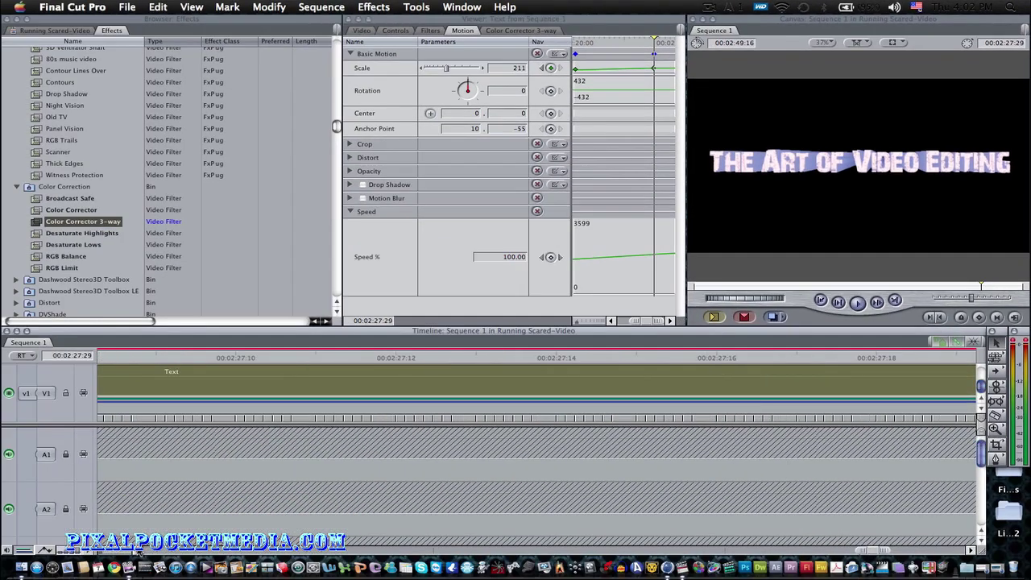
{"action": "left_click", "coordinate": [971, 550]}
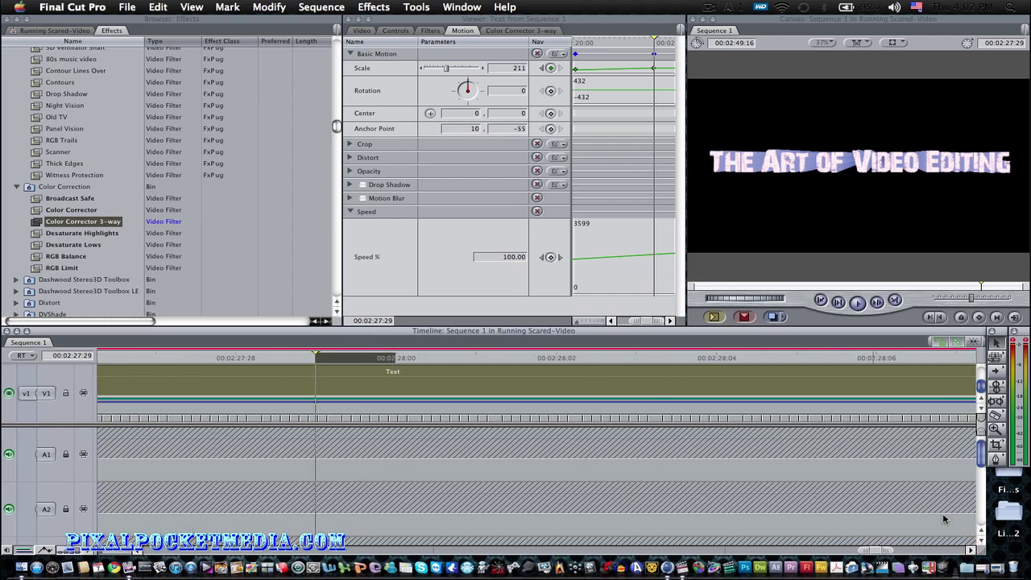
{"action": "left_click", "coordinate": [971, 550]}
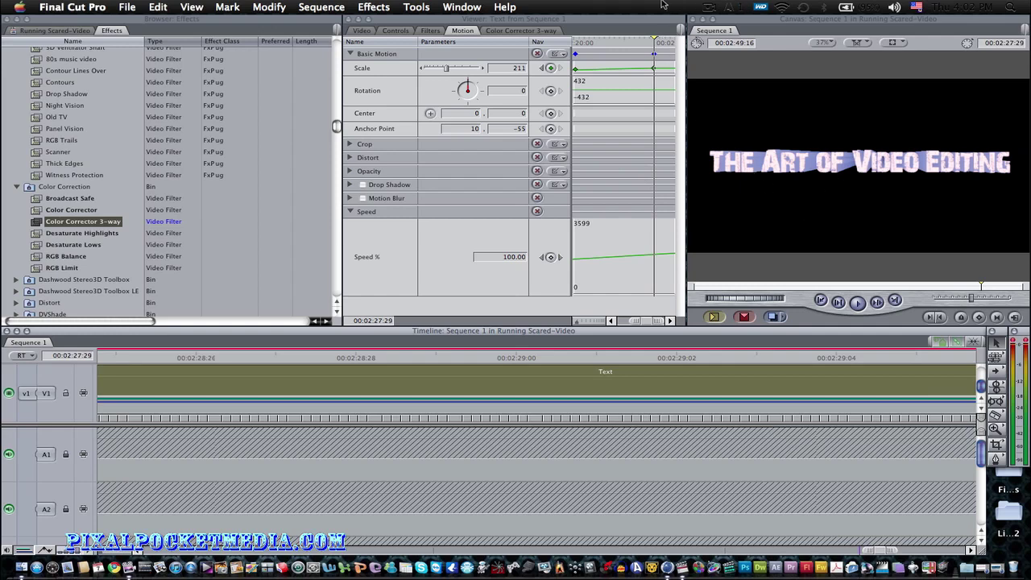
{"action": "left_click", "coordinate": [705, 7]}
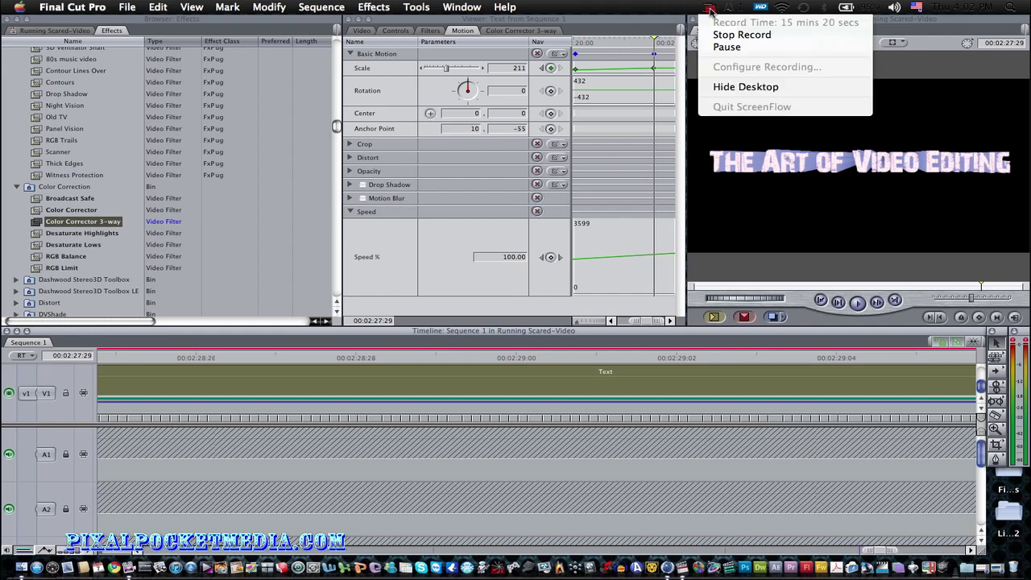
{"action": "left_click", "coordinate": [724, 48]}
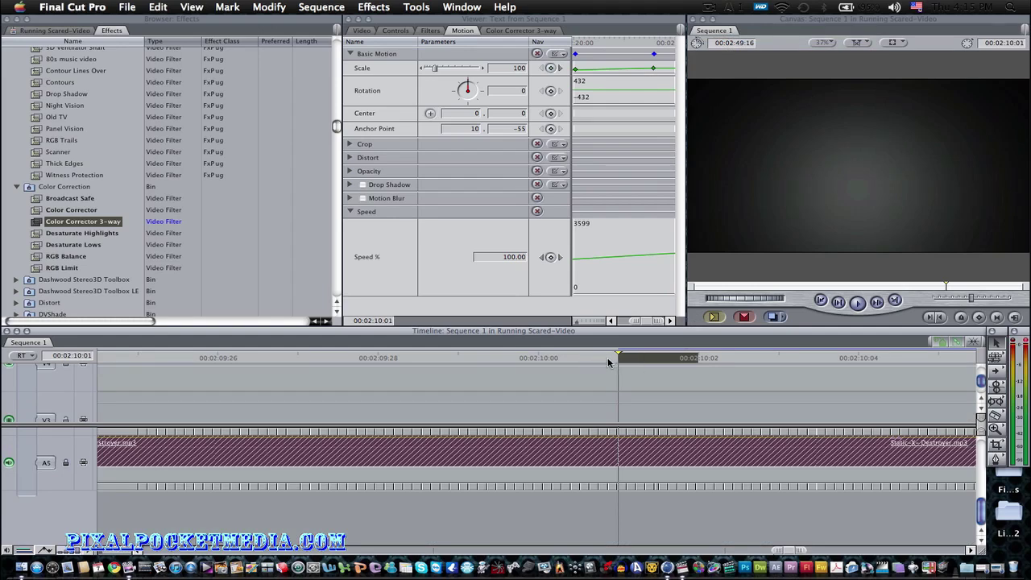
- Play the title section from 00:02:10:01, and inspect the footage with the Fantasiart text overlay at 00:01:38:00
{"action": "key", "text": "space"}
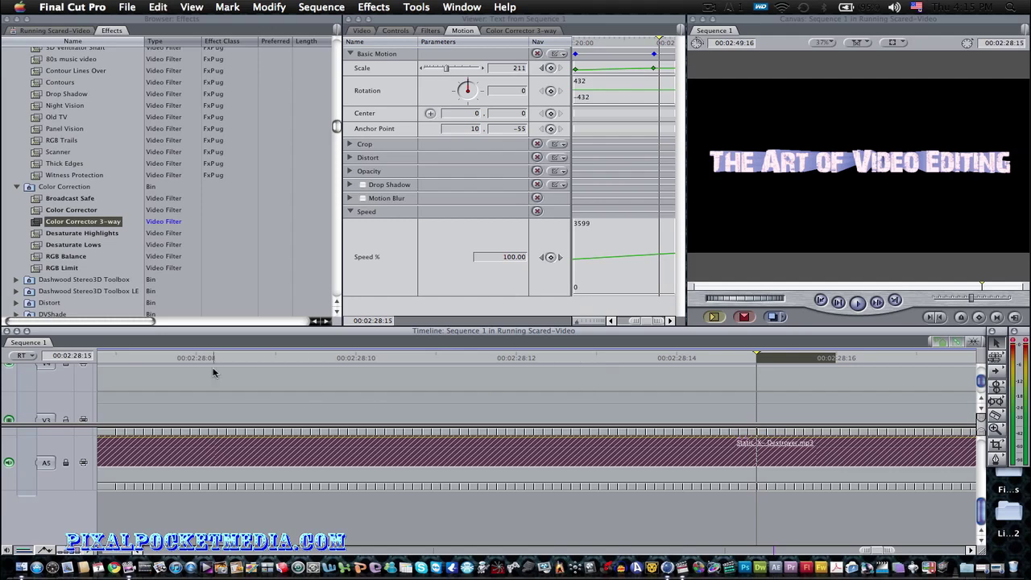
{"action": "scroll", "coordinate": [599, 487], "scroll_direction": "left", "scroll_amount": 10}
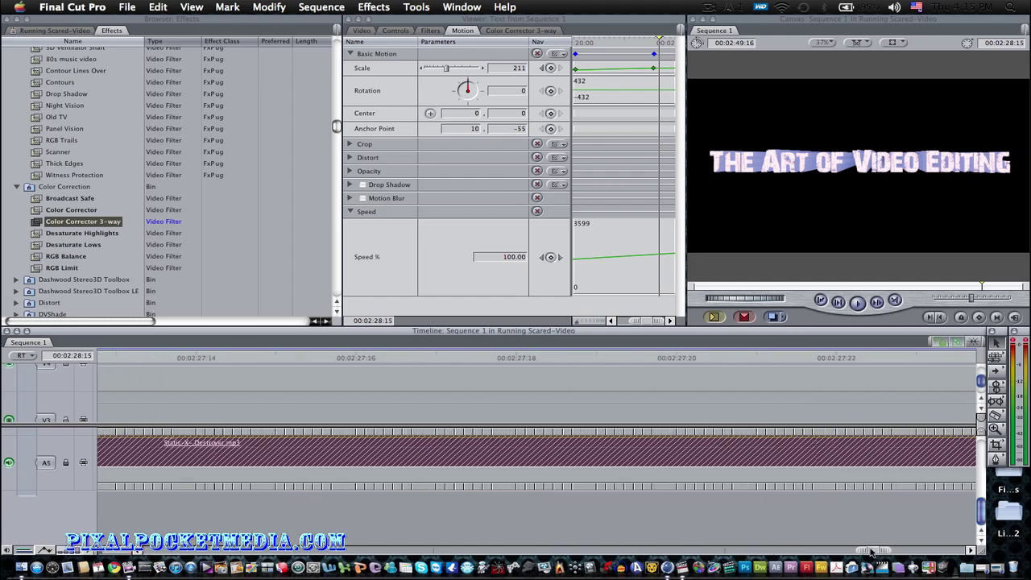
{"action": "left_click_drag", "start_coordinate": [873, 550], "coordinate": [758, 538]}
{"action": "scroll", "coordinate": [783, 397], "scroll_direction": "up", "scroll_amount": 3}
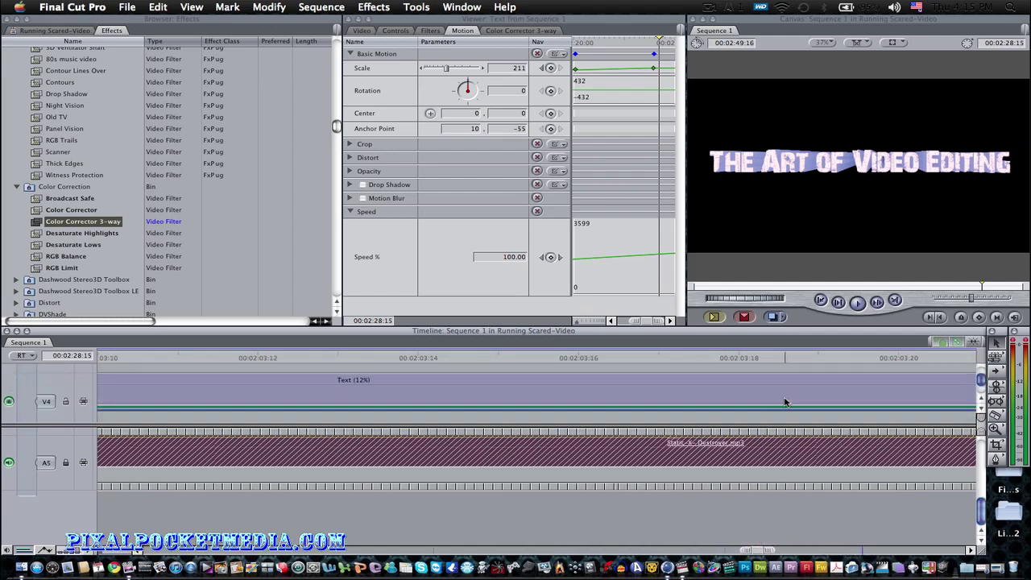
{"action": "scroll", "coordinate": [772, 402], "scroll_direction": "down", "scroll_amount": 3}
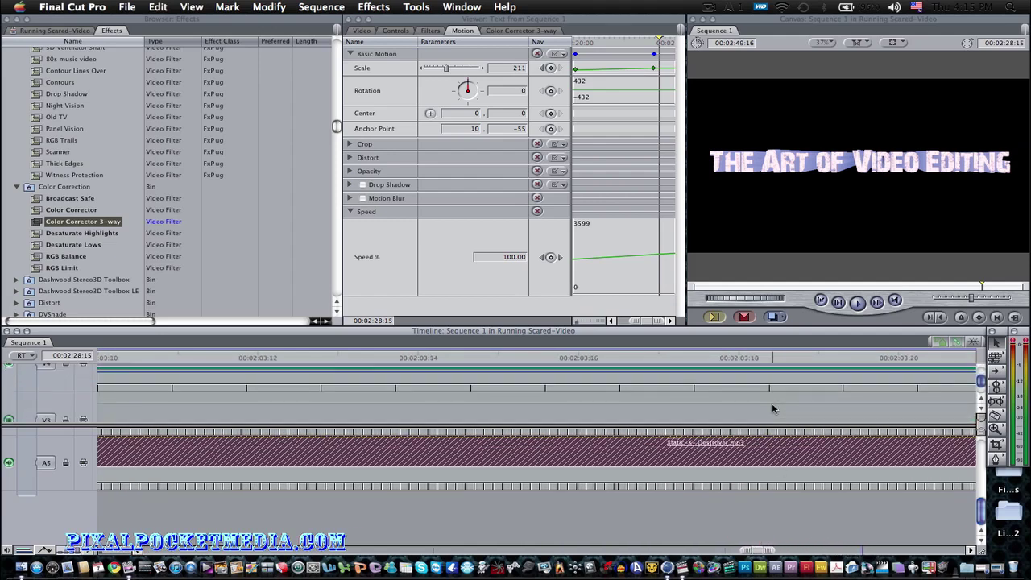
{"action": "scroll", "coordinate": [772, 409], "scroll_direction": "up", "scroll_amount": 2}
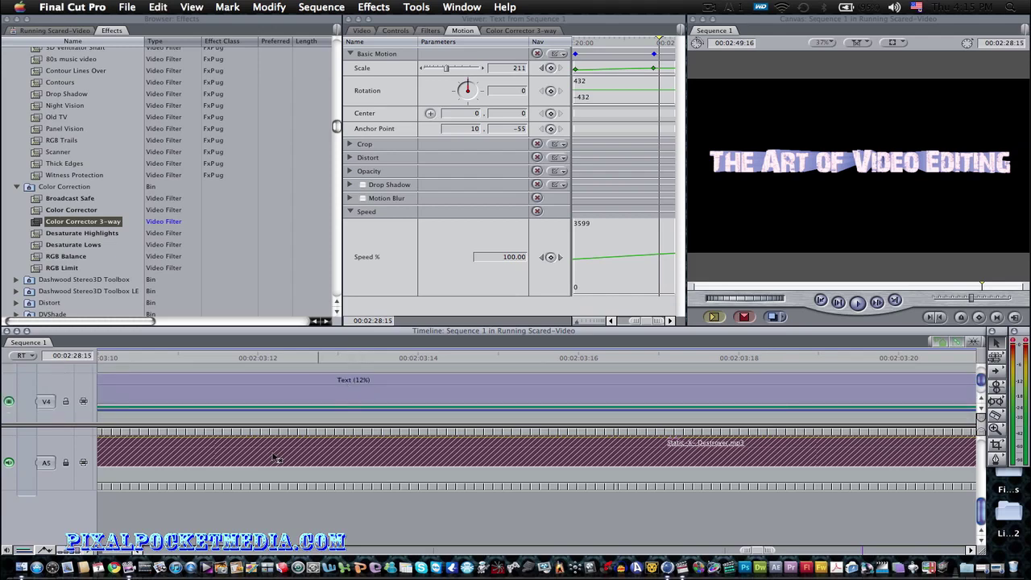
{"action": "scroll", "coordinate": [135, 553], "scroll_direction": "left", "scroll_amount": 5}
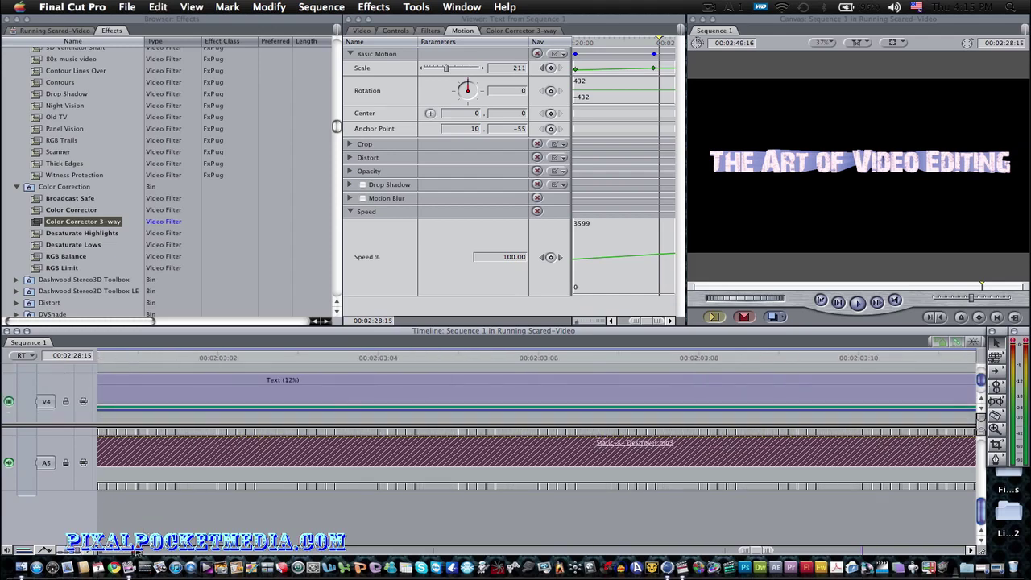
{"action": "scroll", "coordinate": [136, 553], "scroll_direction": "left", "scroll_amount": 5}
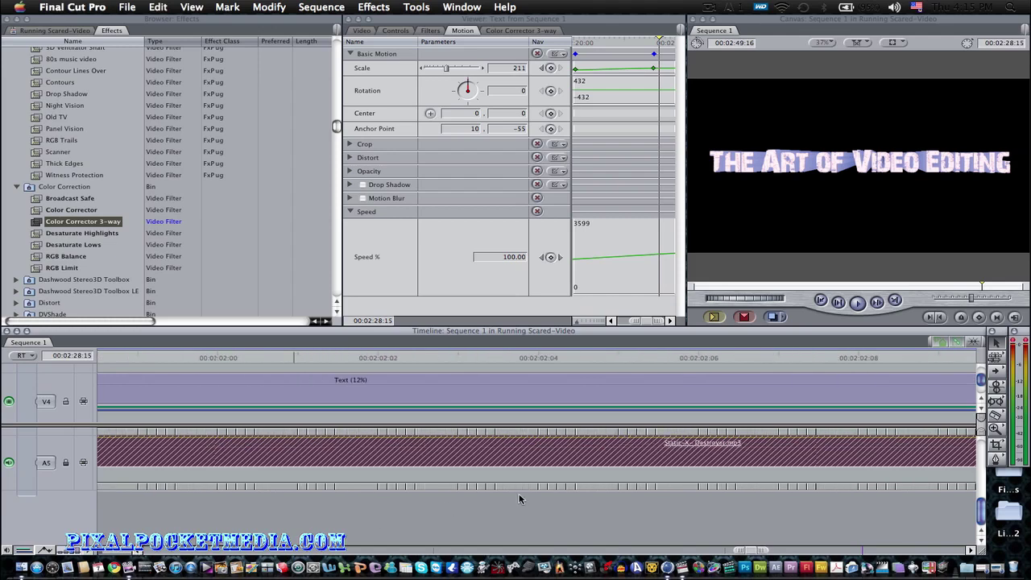
{"action": "left_click_drag", "start_coordinate": [752, 550], "coordinate": [635, 546]}
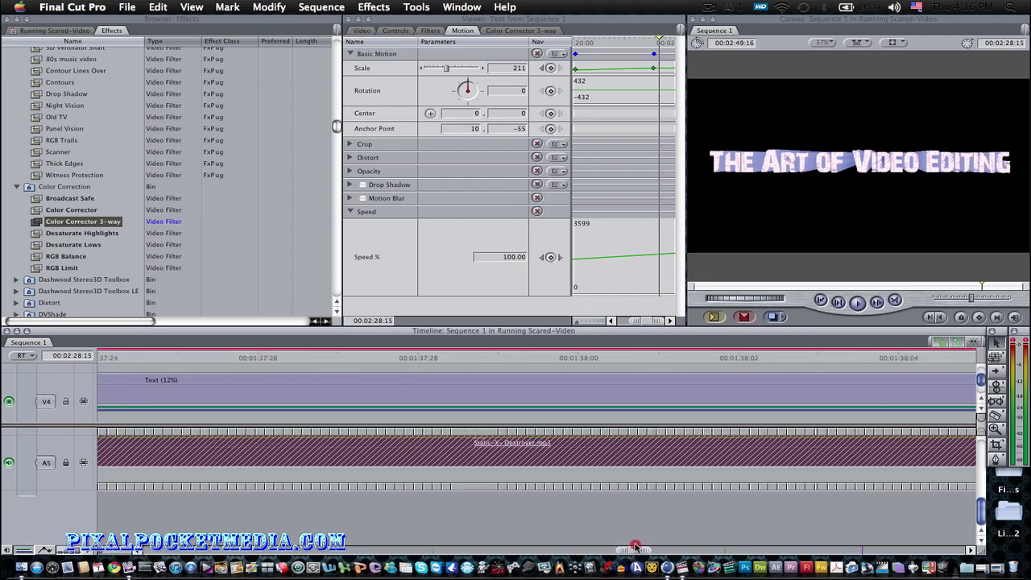
{"action": "left_click", "coordinate": [578, 392]}
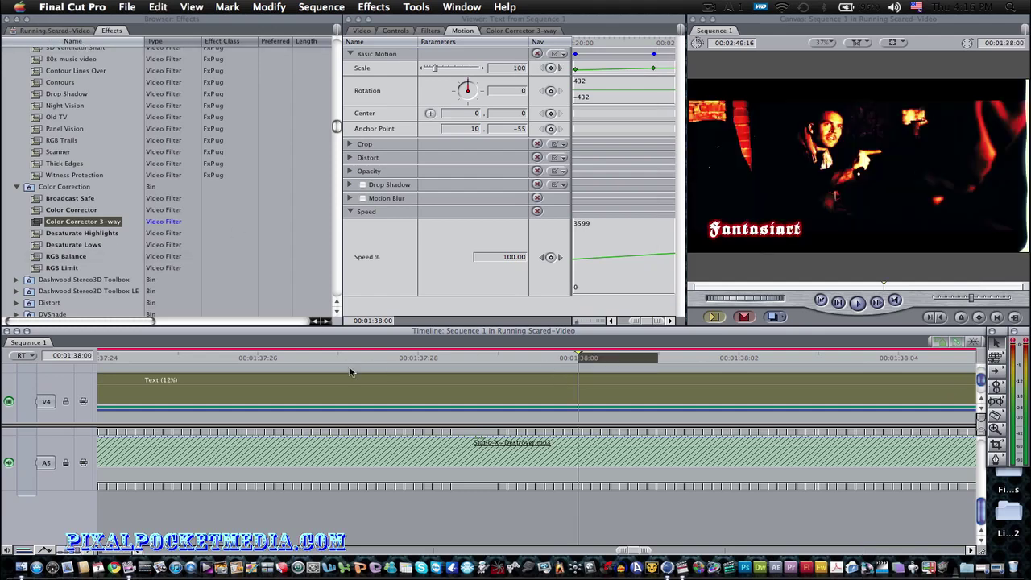
- Check the Fantasiart text overlay at 00:01:54:12 and 00:01:58:12, and look over the Motype clip on track V1
{"action": "left_click_drag", "start_coordinate": [637, 551], "coordinate": [714, 551]}
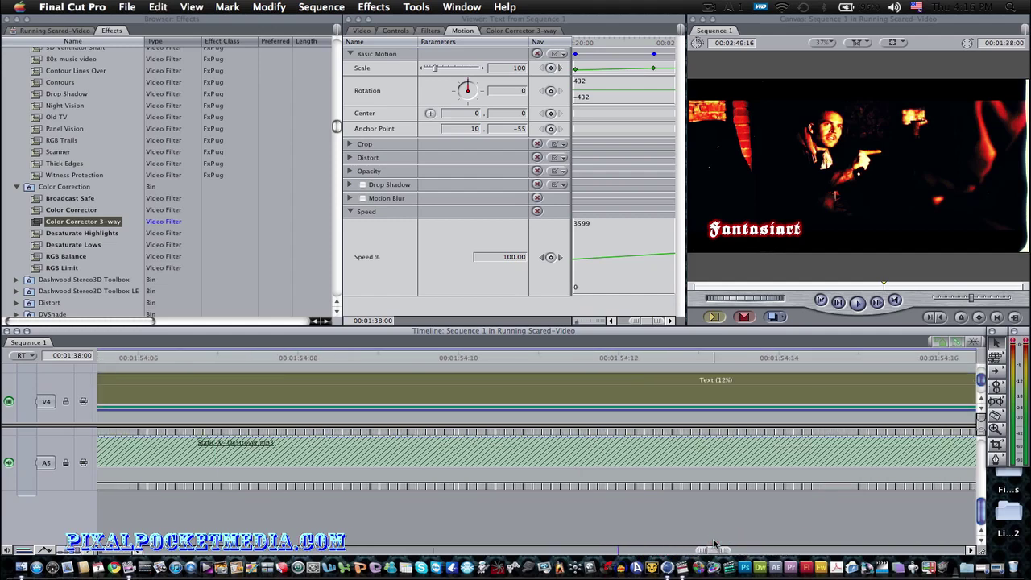
{"action": "left_click", "coordinate": [621, 359]}
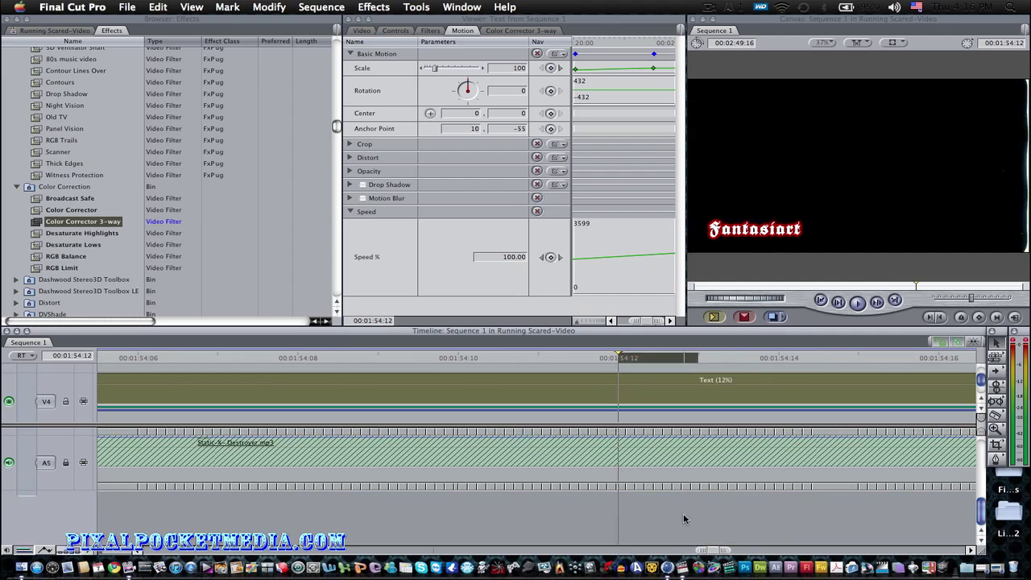
{"action": "left_click_drag", "start_coordinate": [713, 551], "coordinate": [816, 548]}
{"action": "left_click", "coordinate": [682, 360]}
{"action": "scroll", "coordinate": [764, 403], "scroll_direction": "up", "scroll_amount": 1}
{"action": "scroll", "coordinate": [765, 403], "scroll_direction": "down", "scroll_amount": 3}
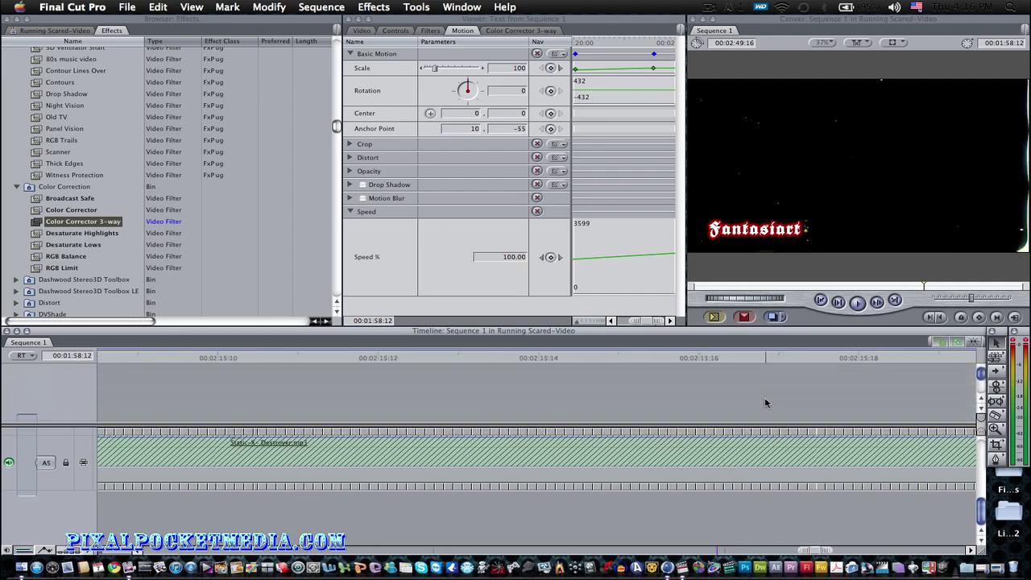
{"action": "scroll", "coordinate": [764, 403], "scroll_direction": "down", "scroll_amount": 2}
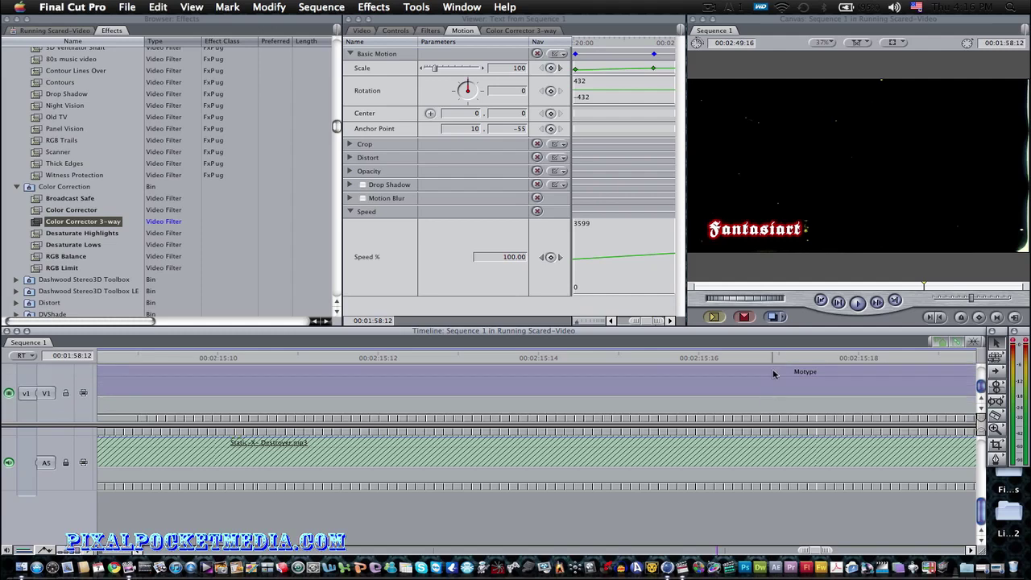
- Move the Text title clip following the Motype clip from track V1 up to V2, and show the Running Scared-Video project's clips
{"action": "left_click_drag", "start_coordinate": [816, 551], "coordinate": [843, 550]}
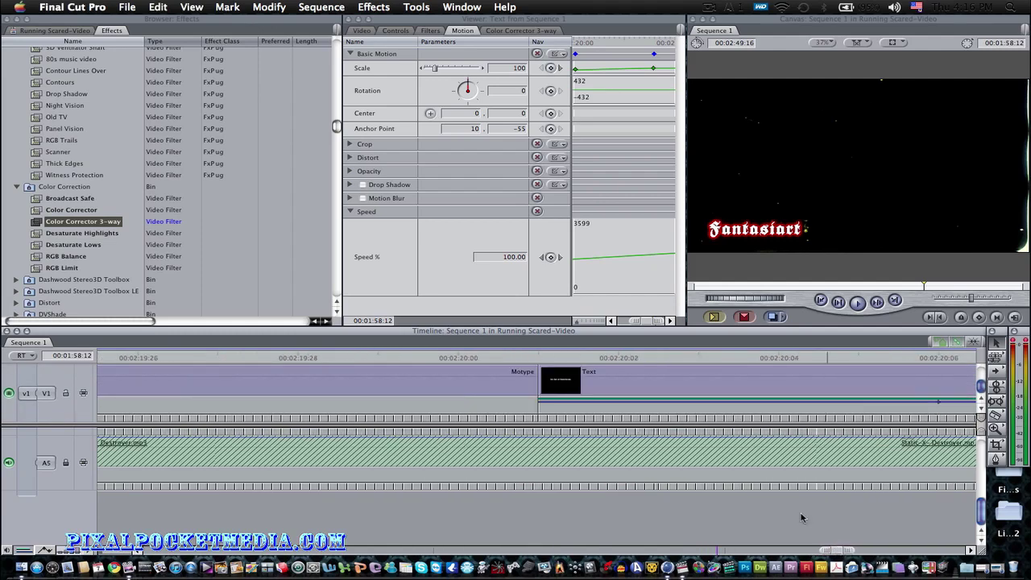
{"action": "left_click", "coordinate": [711, 356]}
{"action": "left_click", "coordinate": [722, 384]}
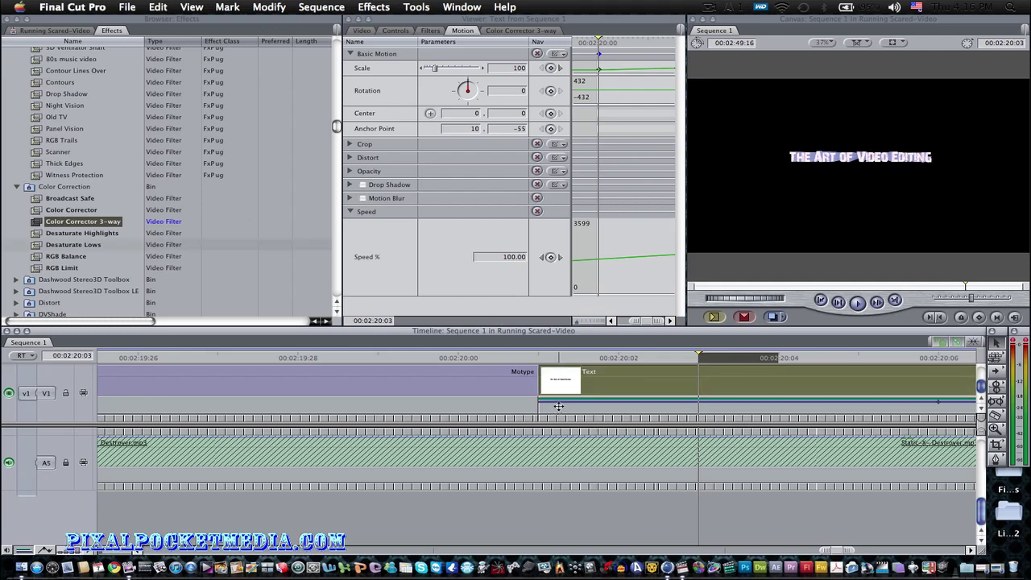
{"action": "left_click_drag", "start_coordinate": [560, 409], "coordinate": [562, 378]}
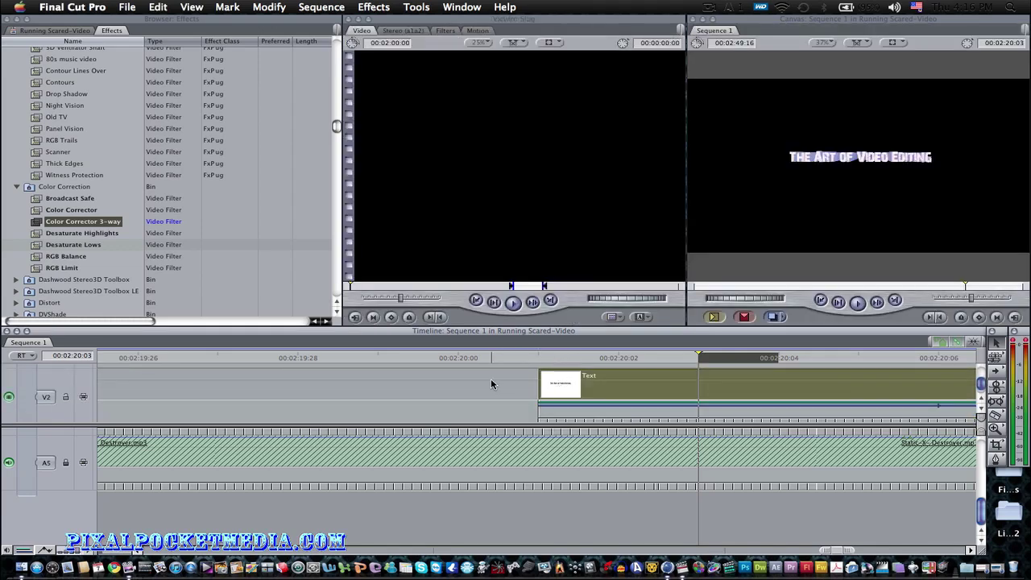
{"action": "scroll", "coordinate": [515, 382], "scroll_direction": "down", "scroll_amount": 3}
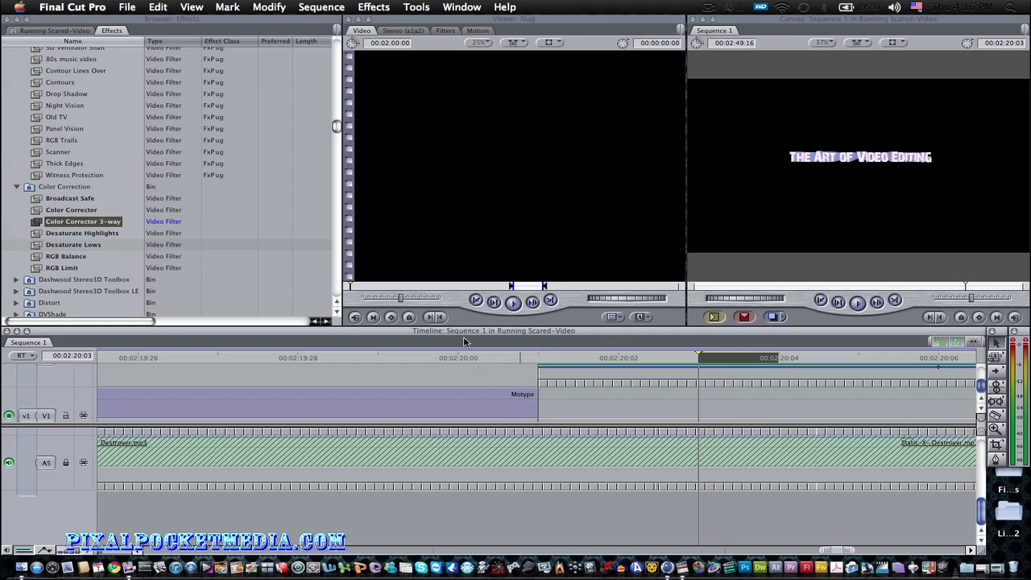
{"action": "left_click", "coordinate": [59, 29]}
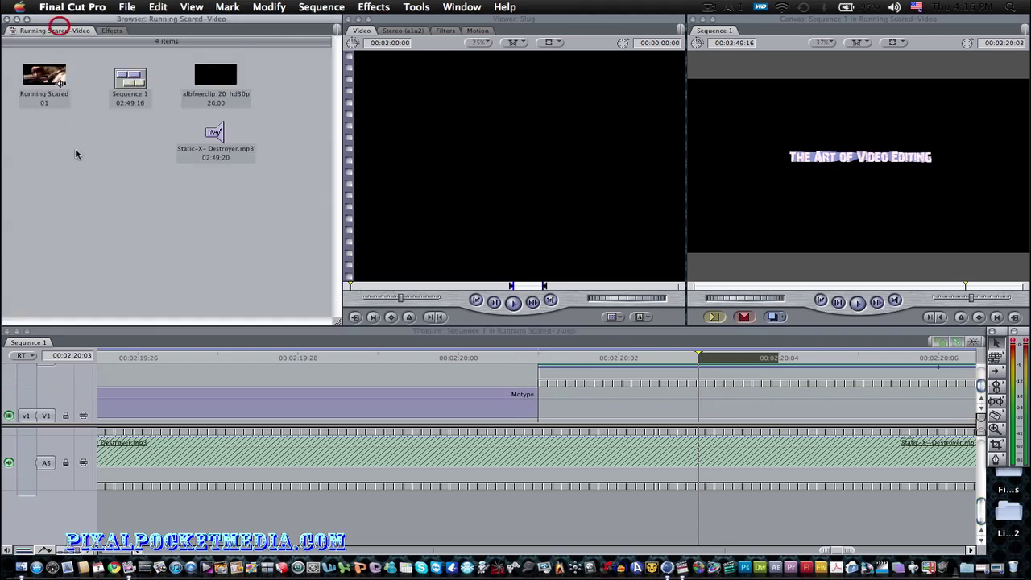
- Try to insert the albfreeclip_20_hd30p clip on track V1 beneath the Text title, and undo the insertion
{"action": "left_click_drag", "start_coordinate": [213, 79], "coordinate": [573, 399]}
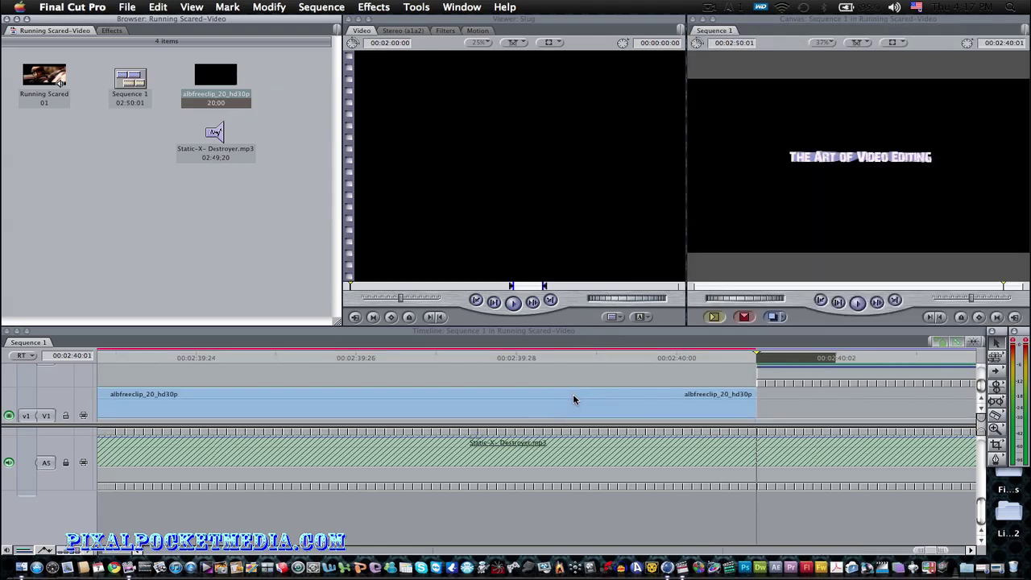
{"action": "left_click", "coordinate": [158, 6]}
{"action": "left_click", "coordinate": [163, 21]}
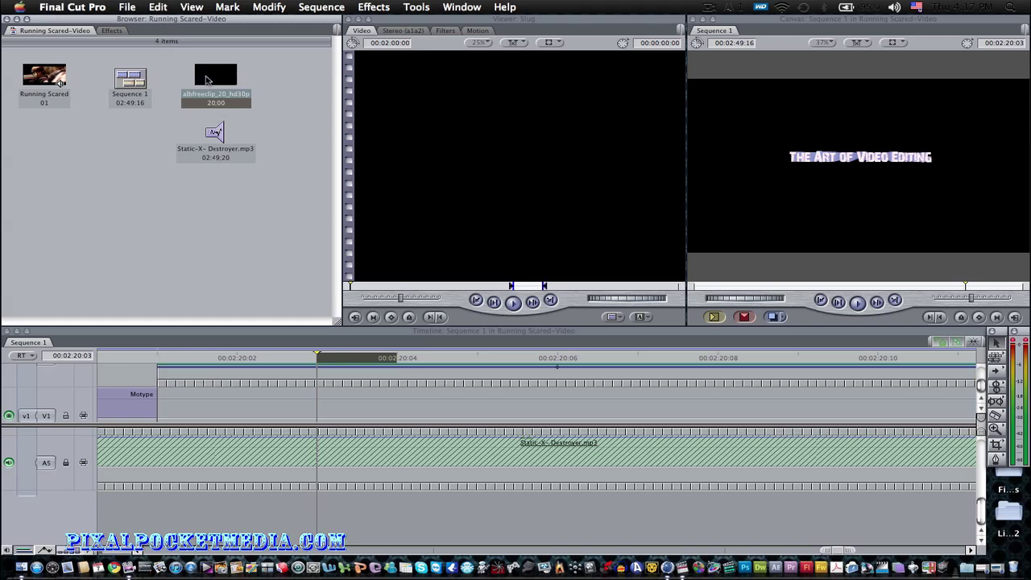
- Place albfreeclip_20_hd30p on track V1 beneath the Text title at 00:02:20:01 without shifting other clips, and preview the composite at 00:02:20:29
{"action": "left_click_drag", "start_coordinate": [207, 82], "coordinate": [180, 404]}
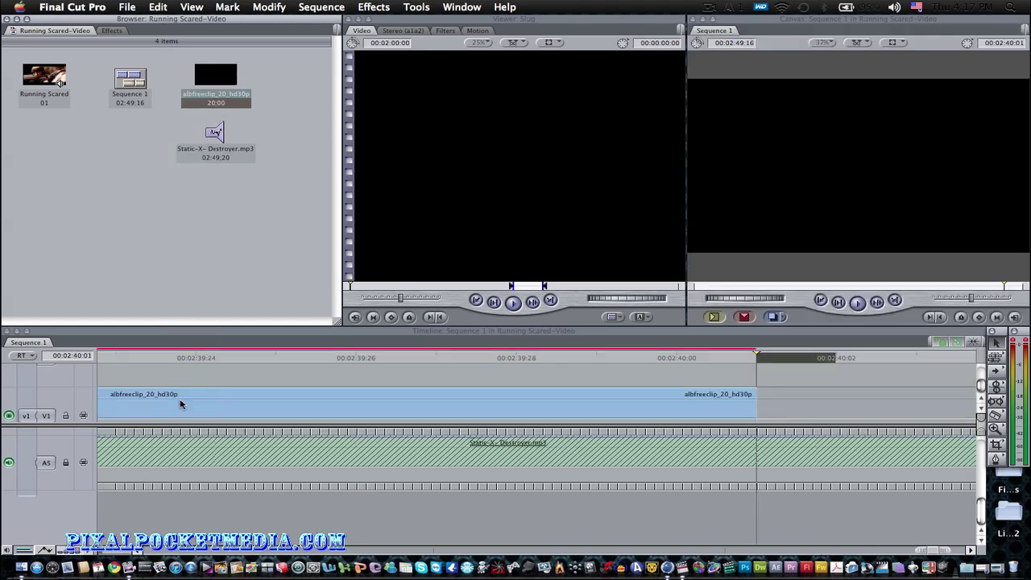
{"action": "scroll", "coordinate": [234, 373], "scroll_direction": "up", "scroll_amount": 5}
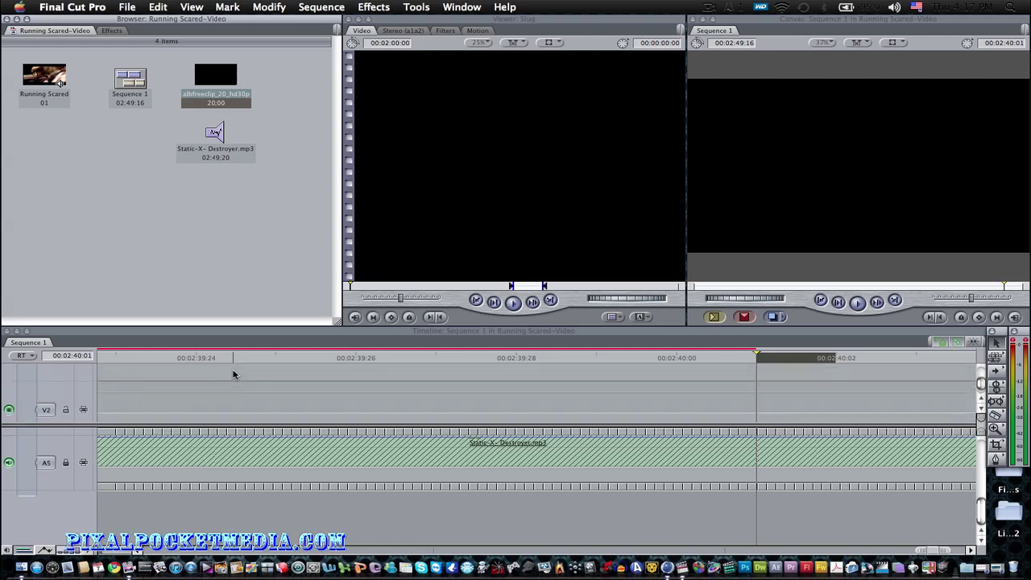
{"action": "scroll", "coordinate": [234, 374], "scroll_direction": "down", "scroll_amount": 5}
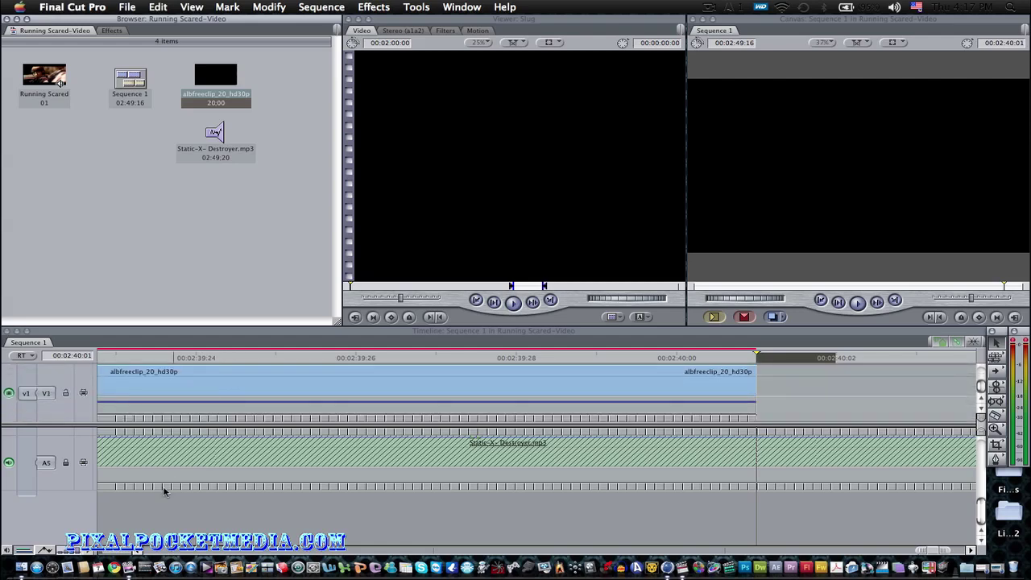
{"action": "scroll", "coordinate": [139, 551], "scroll_direction": "left", "scroll_amount": 7}
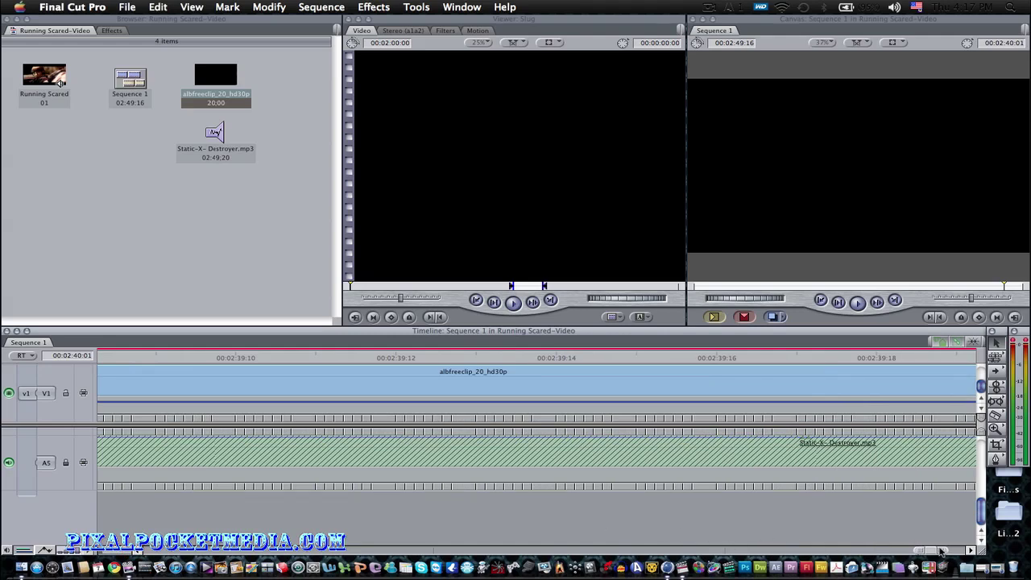
{"action": "scroll", "coordinate": [941, 550], "scroll_direction": "right", "scroll_amount": 10}
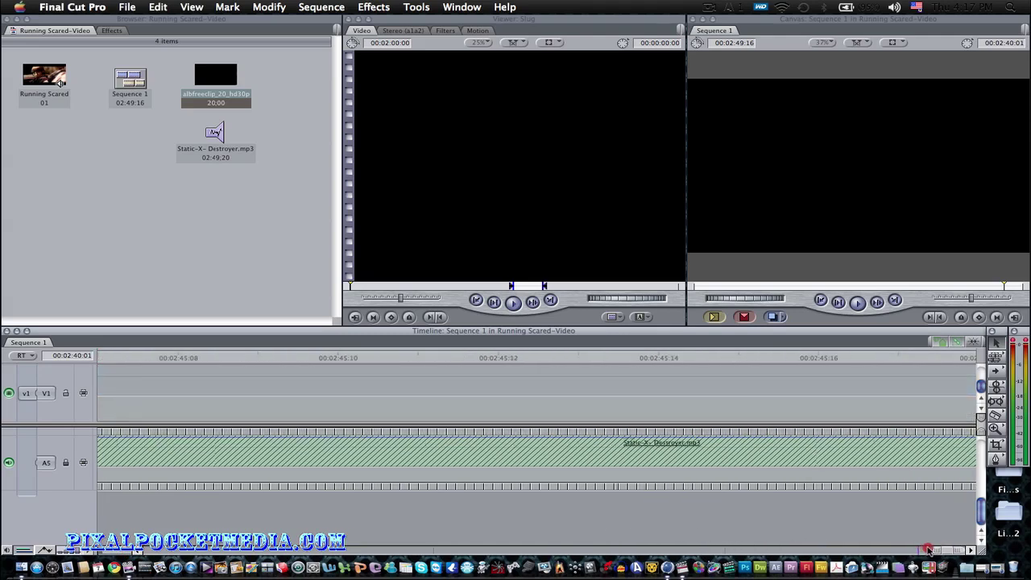
{"action": "left_click_drag", "start_coordinate": [928, 549], "coordinate": [842, 547]}
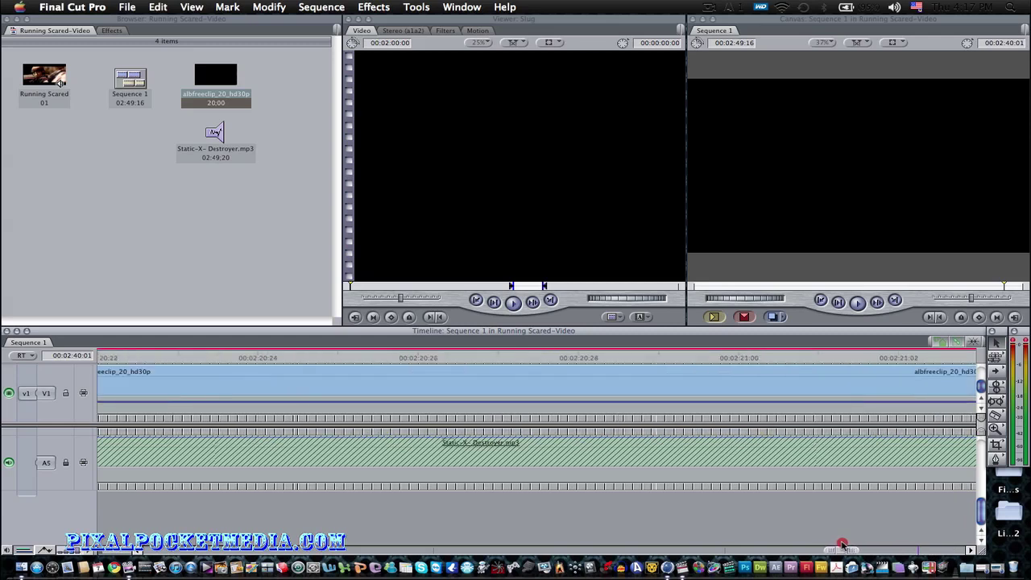
{"action": "left_click", "coordinate": [633, 358]}
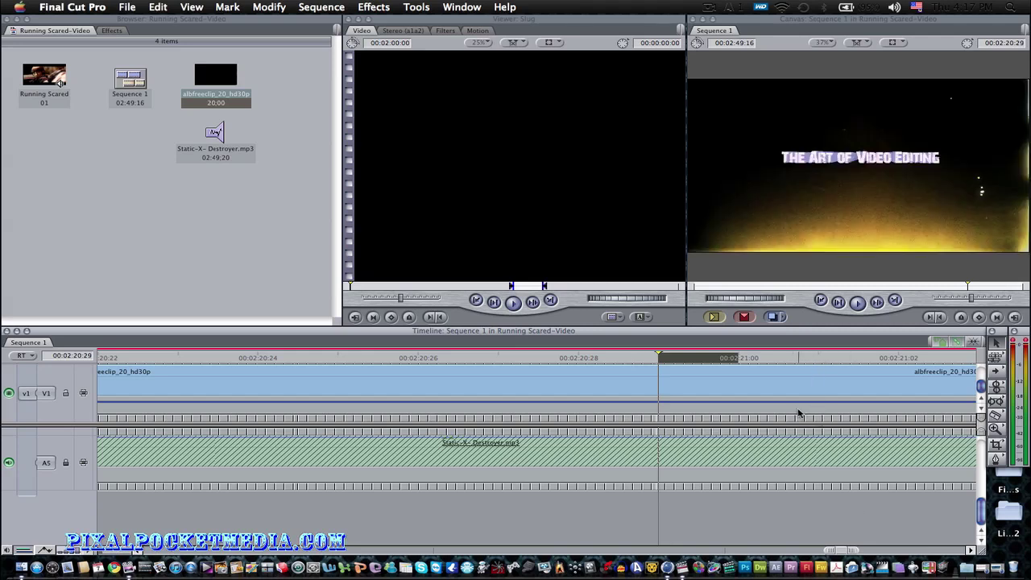
{"action": "scroll", "coordinate": [799, 413], "scroll_direction": "up", "scroll_amount": 1}
{"action": "scroll", "coordinate": [799, 413], "scroll_direction": "up", "scroll_amount": 1}
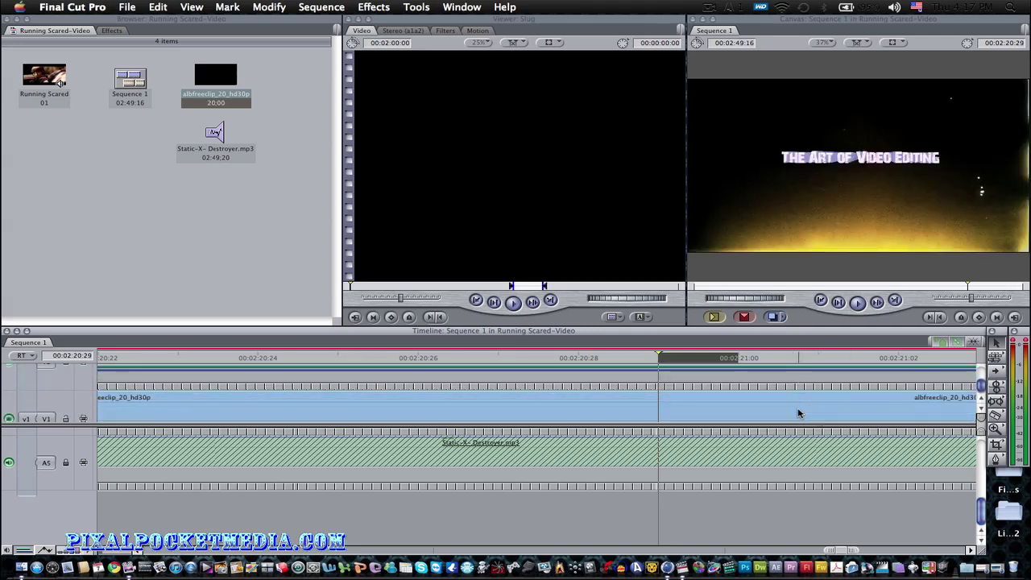
- Import Green Red Yellow Texture.jpg from the "Textures & backgrounds for sony vegas, final cut, or Photoshop" folder into the project
{"action": "left_click", "coordinate": [125, 7]}
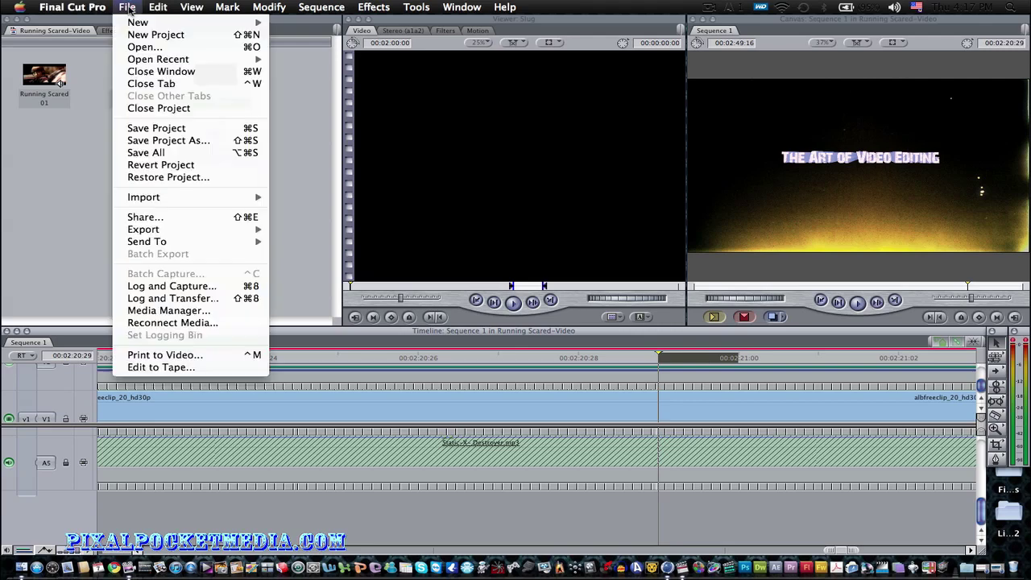
{"action": "mouse_move", "coordinate": [158, 198]}
{"action": "left_click", "coordinate": [318, 197]}
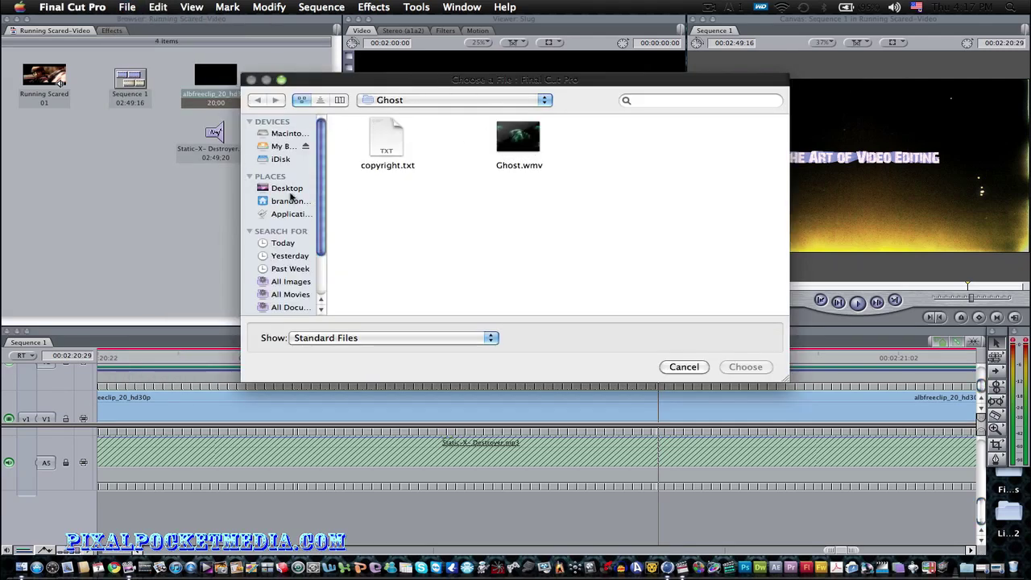
{"action": "left_click", "coordinate": [430, 98]}
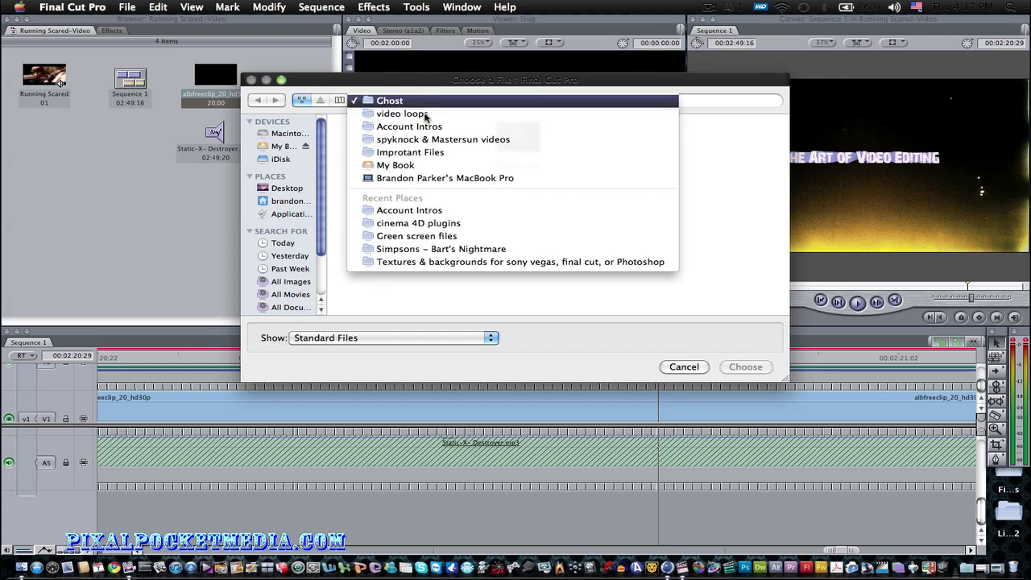
{"action": "left_click", "coordinate": [441, 261]}
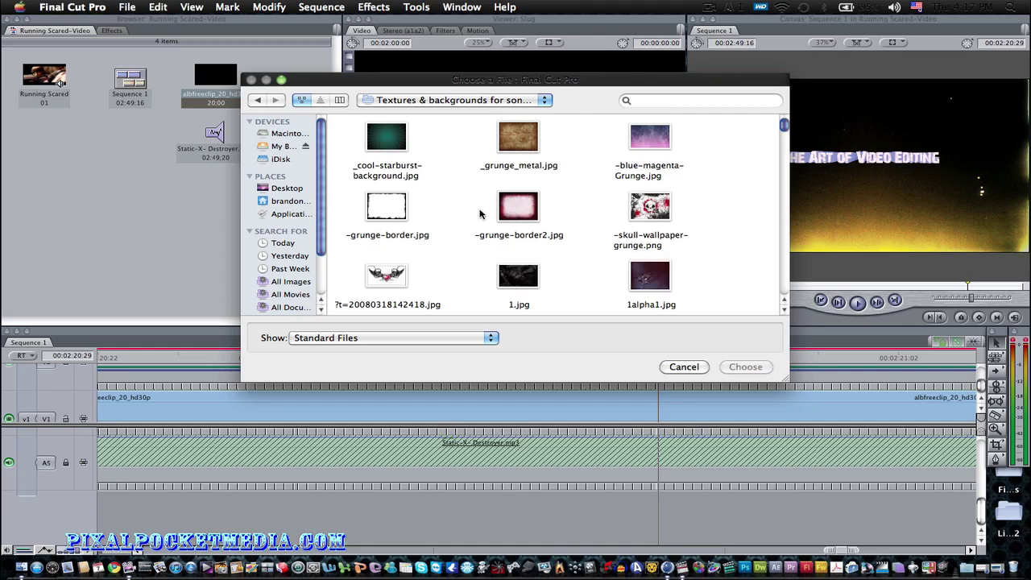
{"action": "scroll", "coordinate": [480, 214], "scroll_direction": "down", "scroll_amount": 5}
{"action": "scroll", "coordinate": [480, 214], "scroll_direction": "down", "scroll_amount": 15}
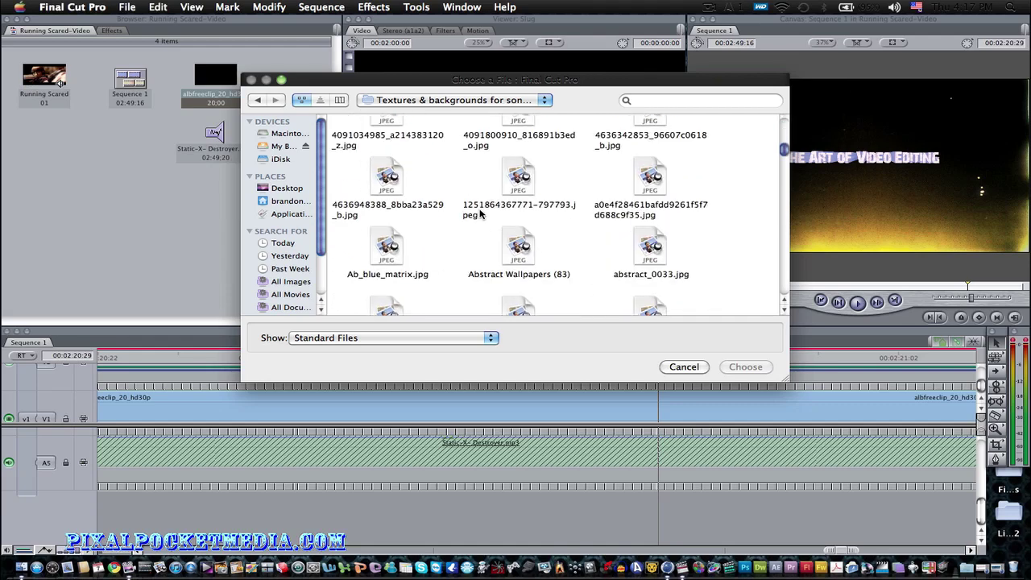
{"action": "scroll", "coordinate": [479, 213], "scroll_direction": "down", "scroll_amount": 20}
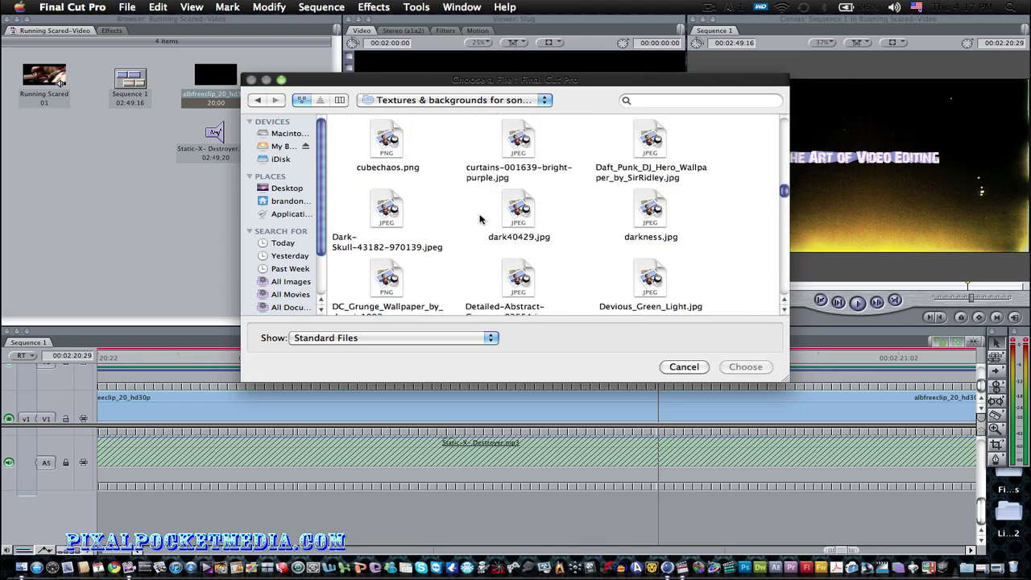
{"action": "scroll", "coordinate": [479, 232], "scroll_direction": "down", "scroll_amount": 4}
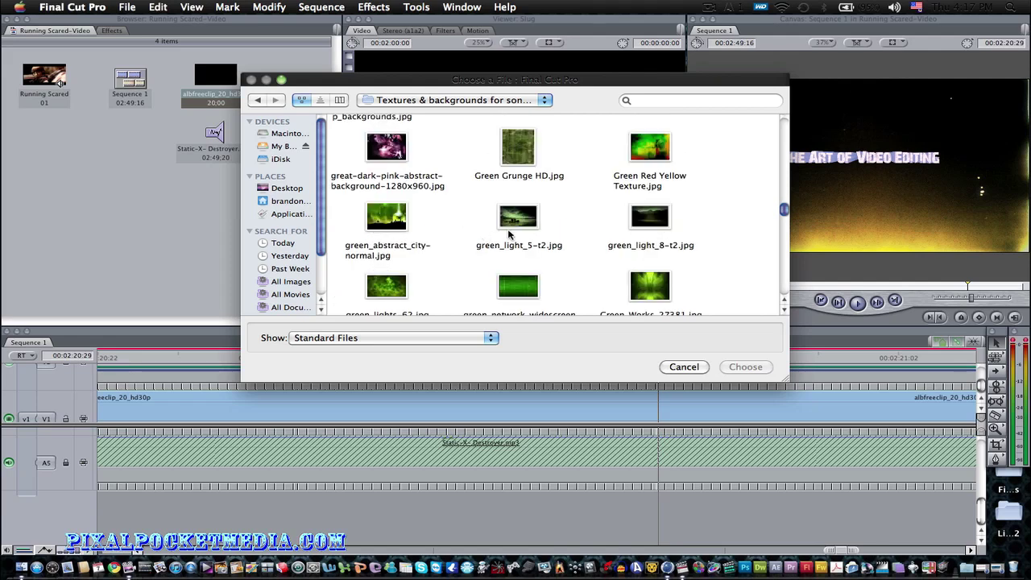
{"action": "left_click", "coordinate": [642, 165]}
{"action": "left_click", "coordinate": [740, 366]}
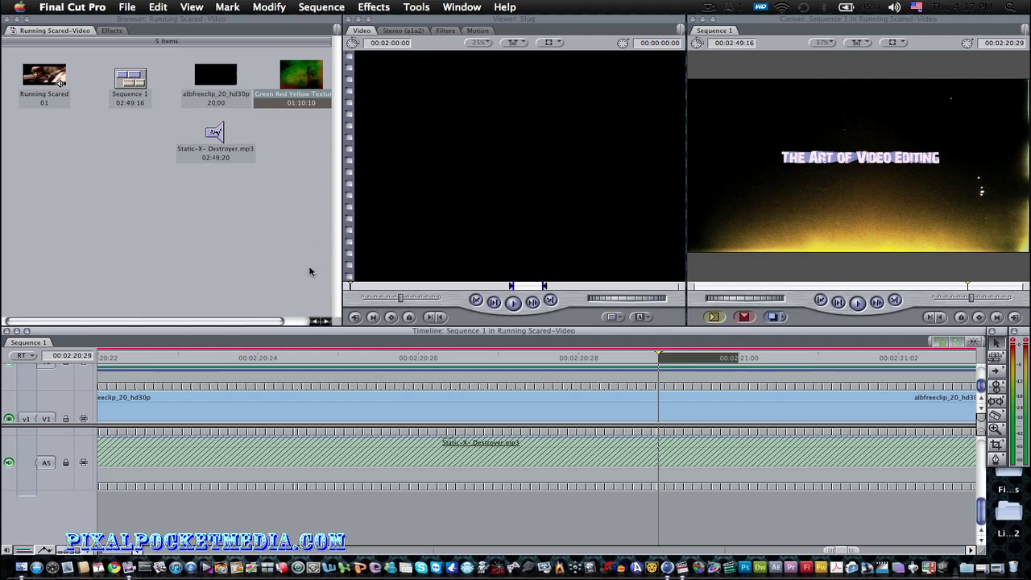
- Split the albfreeclip_20_hd30p clip on track V1 at 00:02:20:15 and delete the part following the cut
{"action": "left_click", "coordinate": [136, 551]}
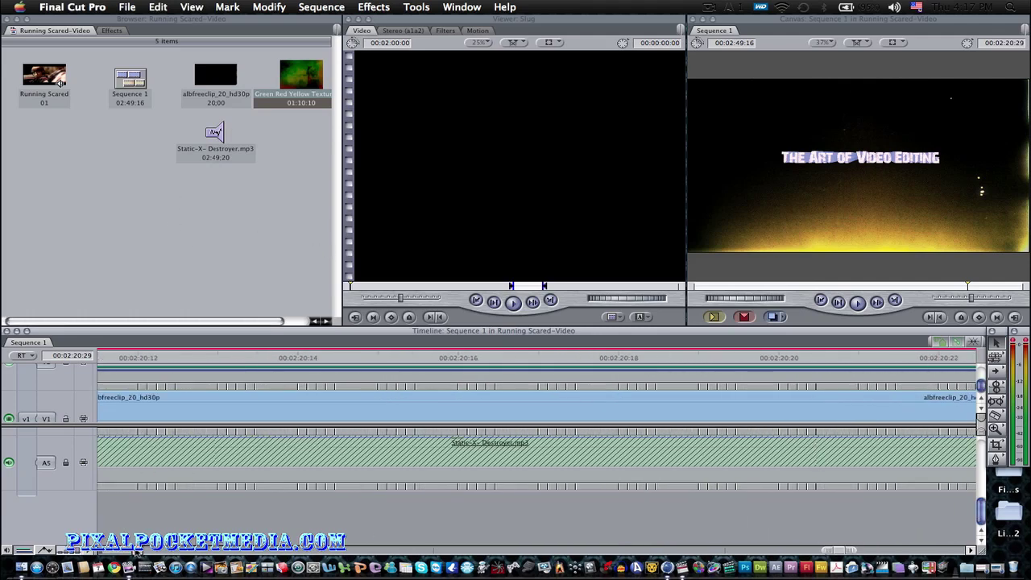
{"action": "scroll", "coordinate": [459, 399], "scroll_direction": "up", "scroll_amount": 1}
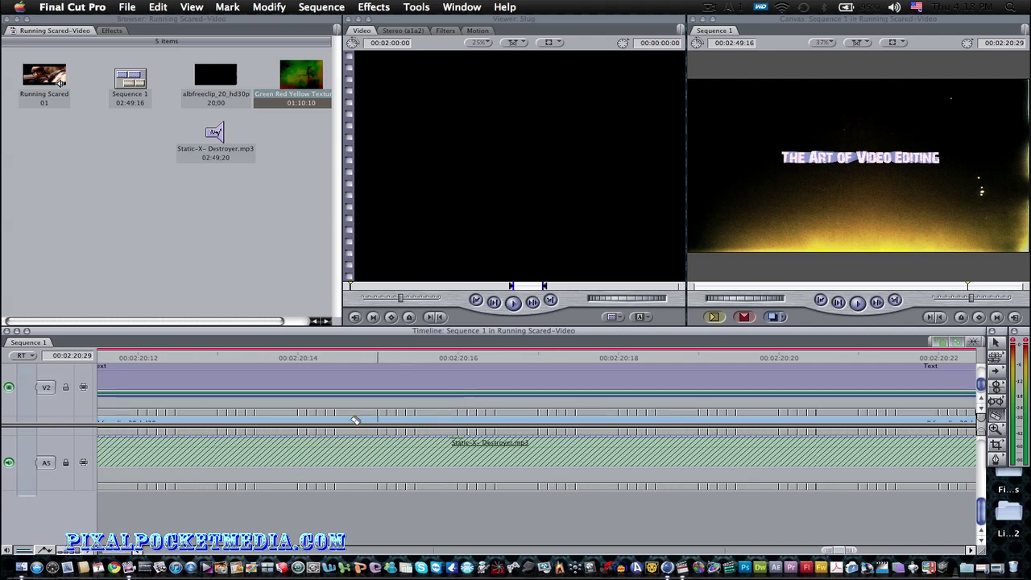
{"action": "scroll", "coordinate": [393, 402], "scroll_direction": "down", "scroll_amount": 1}
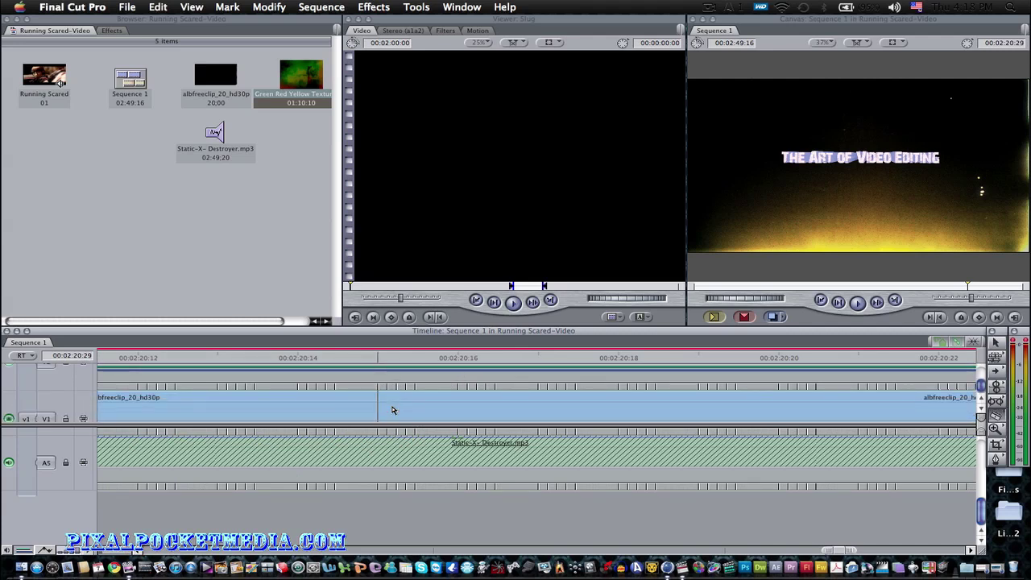
{"action": "key", "text": "ctrl+v"}
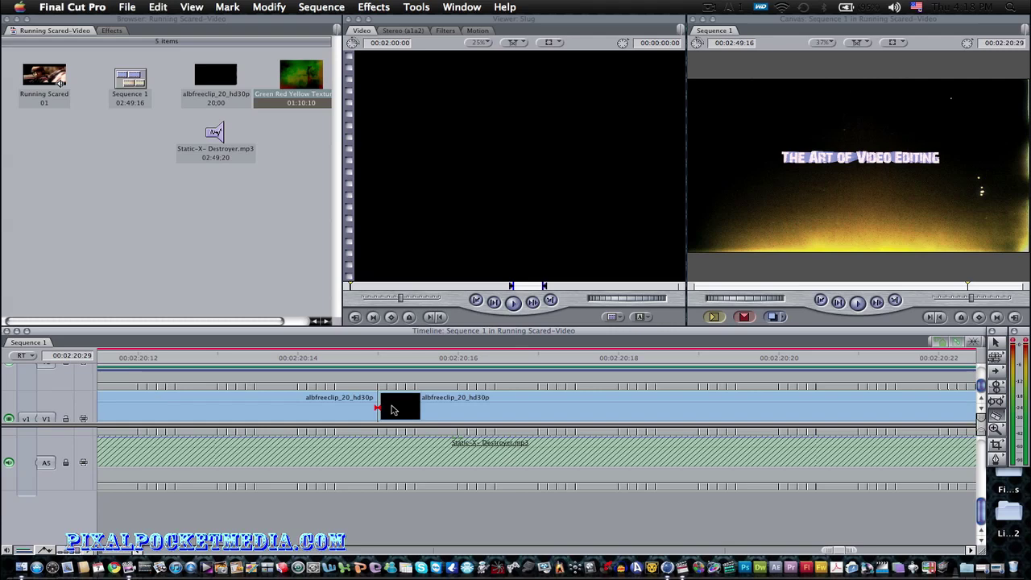
{"action": "right_click", "coordinate": [497, 409]}
{"action": "left_click", "coordinate": [520, 414]}
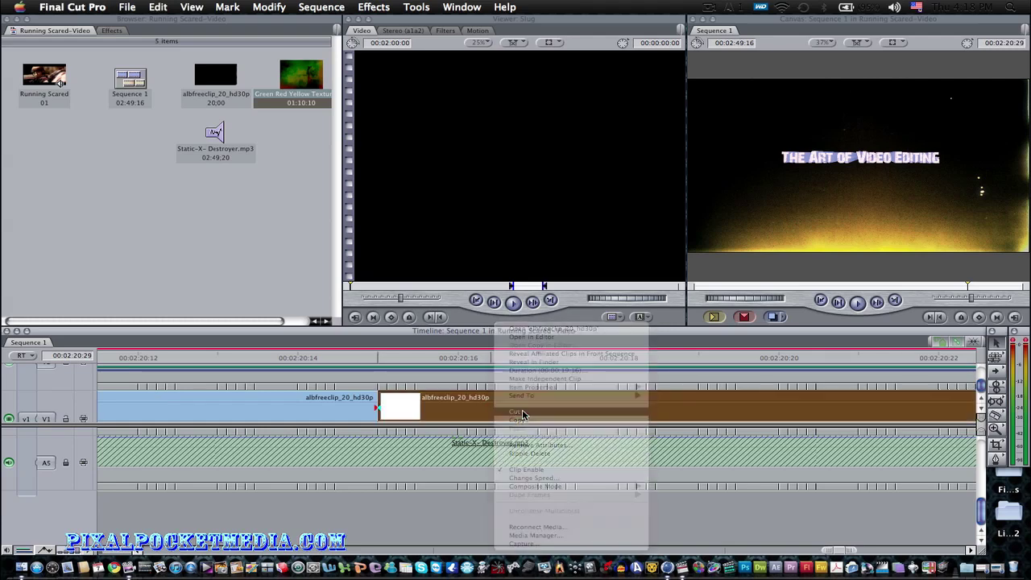
{"action": "key", "text": "Delete"}
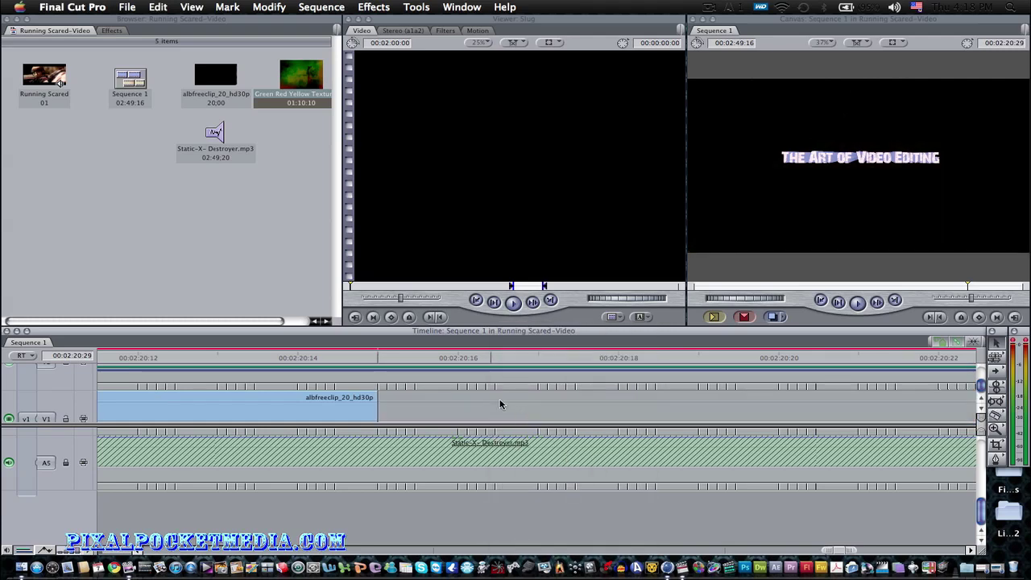
- Place Green Red Yellow Texture.jpg on track V1 directly after the shortened albfreeclip_20_hd30p clip and trim its end to about 00:03:24:04
{"action": "mouse_move", "coordinate": [304, 87]}
{"action": "left_mouse_down"}
{"action": "mouse_move", "coordinate": [404, 405]}
{"action": "mouse_move", "coordinate": [322, 121]}
{"action": "mouse_move", "coordinate": [323, 85]}
{"action": "left_mouse_up"}
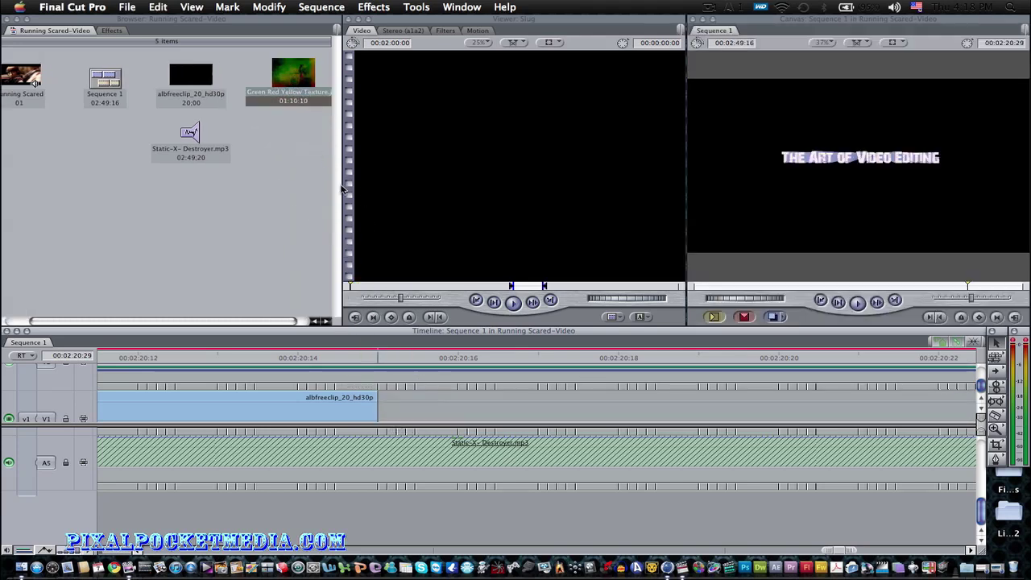
{"action": "left_click", "coordinate": [430, 318]}
{"action": "left_click", "coordinate": [440, 317]}
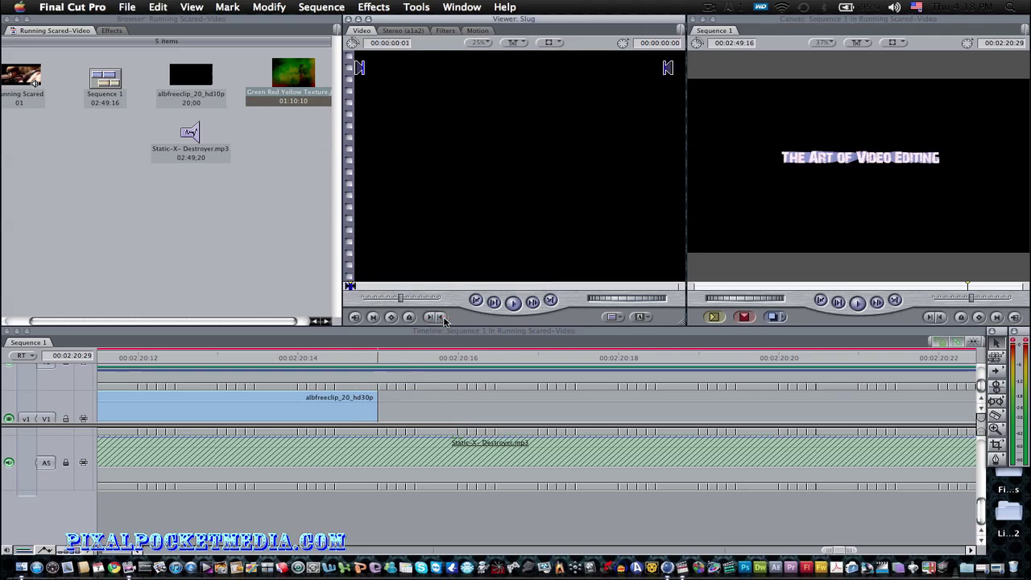
{"action": "left_click_drag", "start_coordinate": [293, 79], "coordinate": [405, 418]}
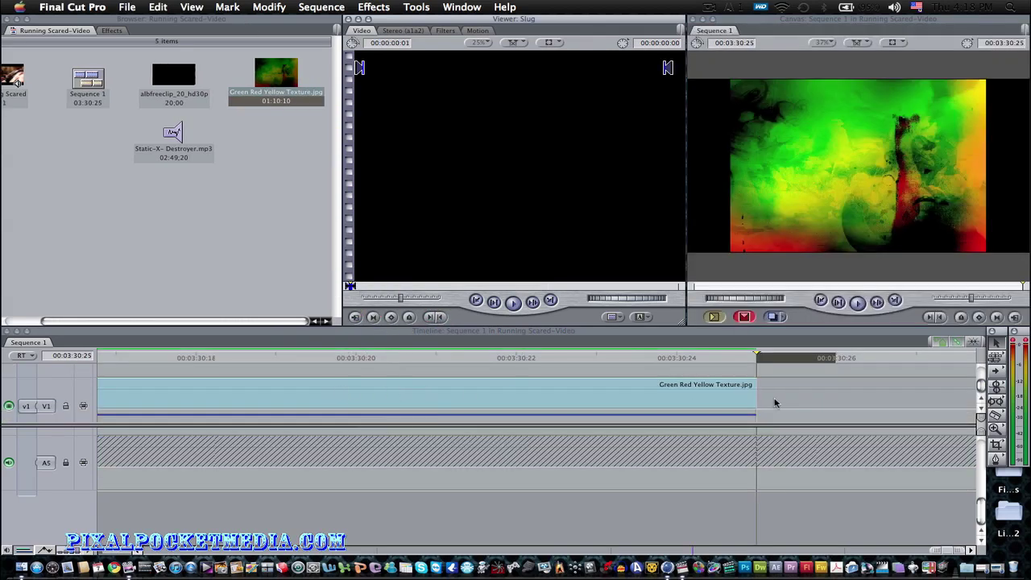
{"action": "left_click_drag", "start_coordinate": [755, 397], "coordinate": [127, 389]}
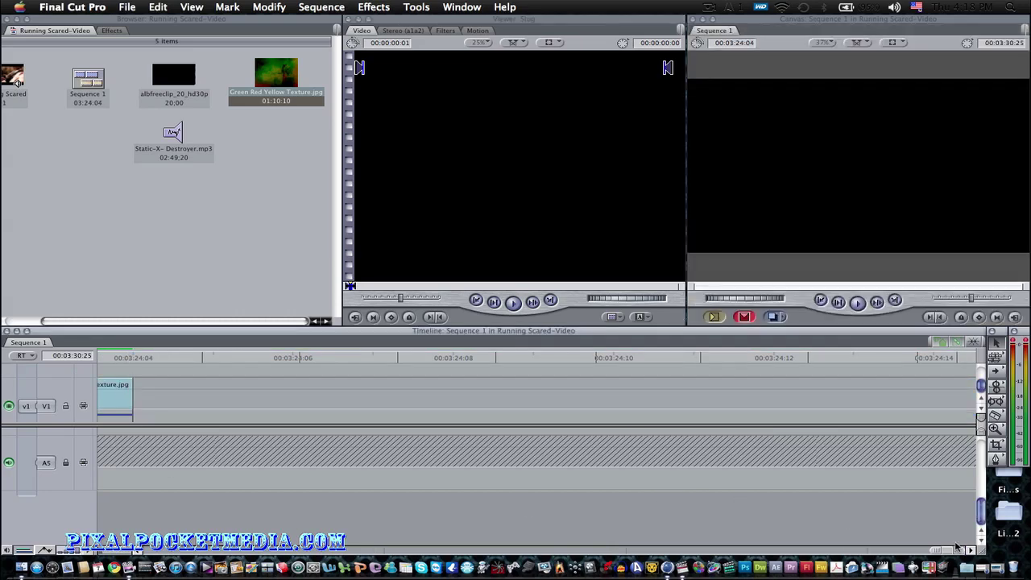
- Render both video and audio for the albfreeclip_20_hd30p clip on track V1, and play the sequence from 00:02:19:27
{"action": "left_click_drag", "start_coordinate": [958, 550], "coordinate": [723, 532]}
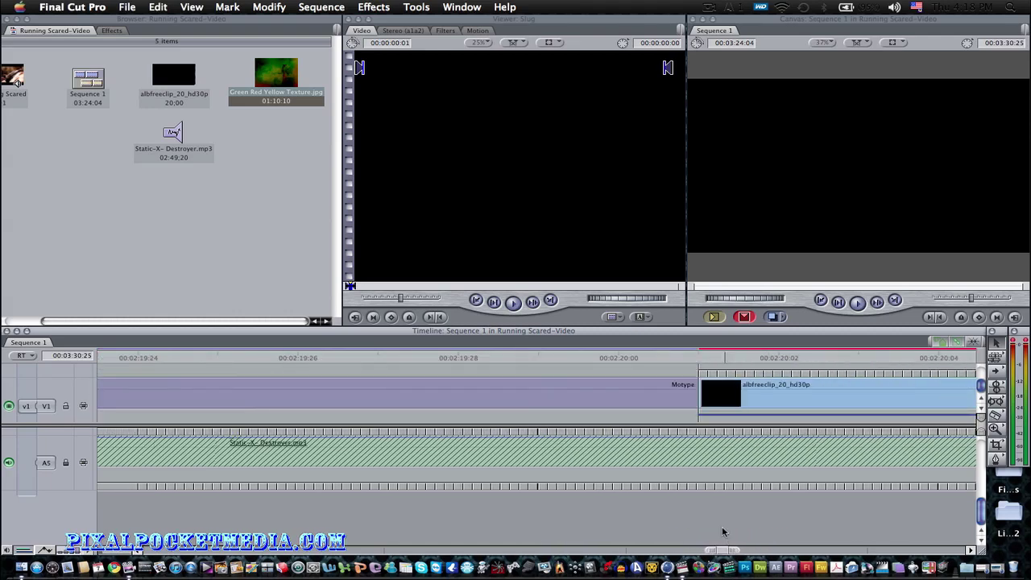
{"action": "left_click", "coordinate": [725, 398]}
{"action": "left_click", "coordinate": [315, 7]}
{"action": "mouse_move", "coordinate": [338, 23]}
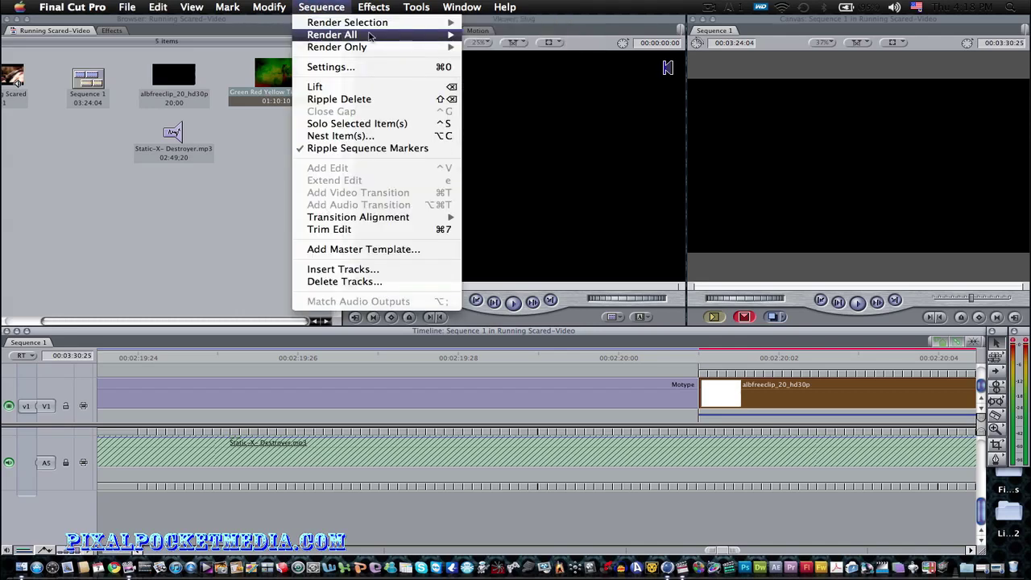
{"action": "mouse_move", "coordinate": [416, 41]}
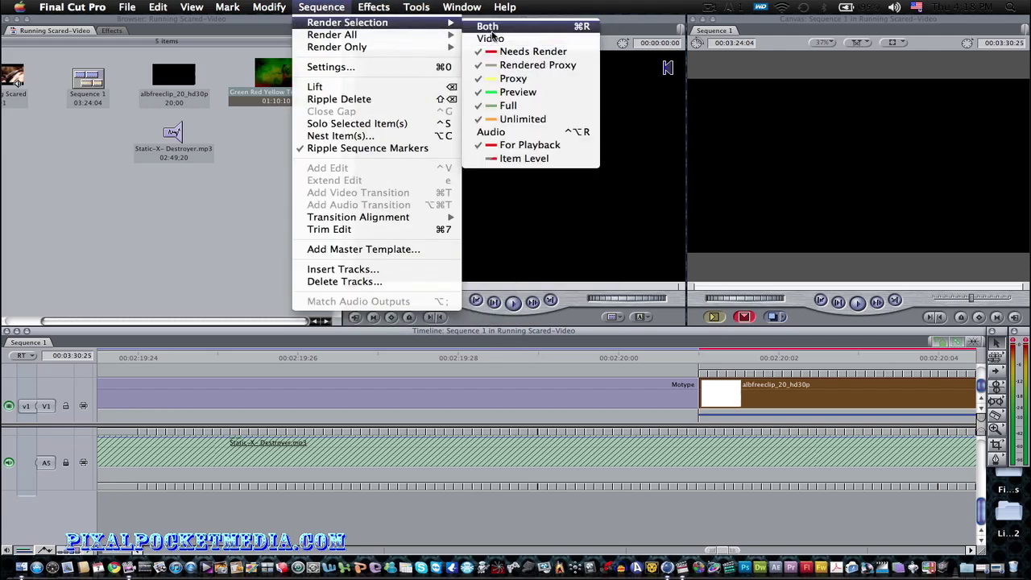
{"action": "left_click", "coordinate": [490, 28]}
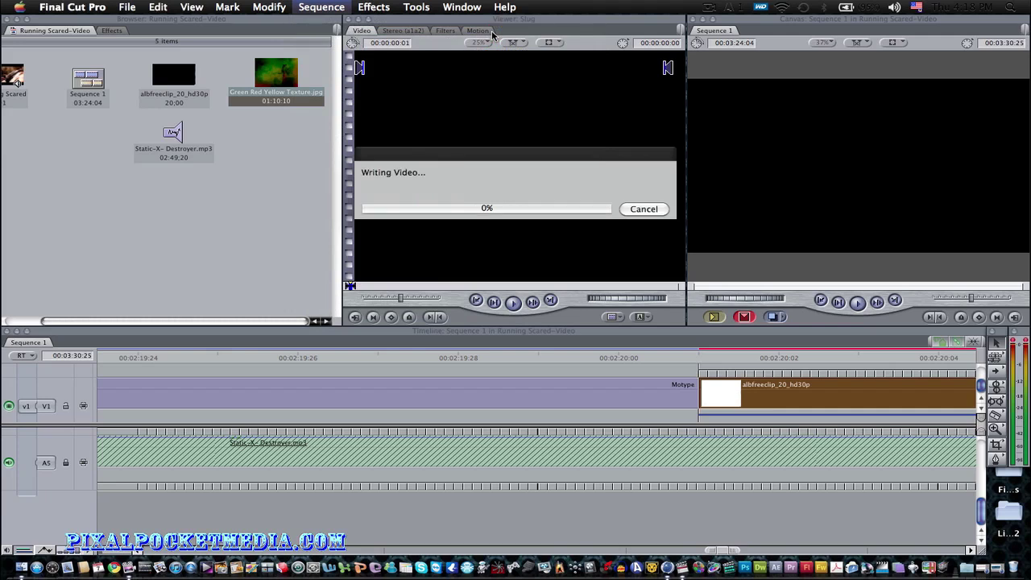
{"action": "left_click", "coordinate": [712, 9]}
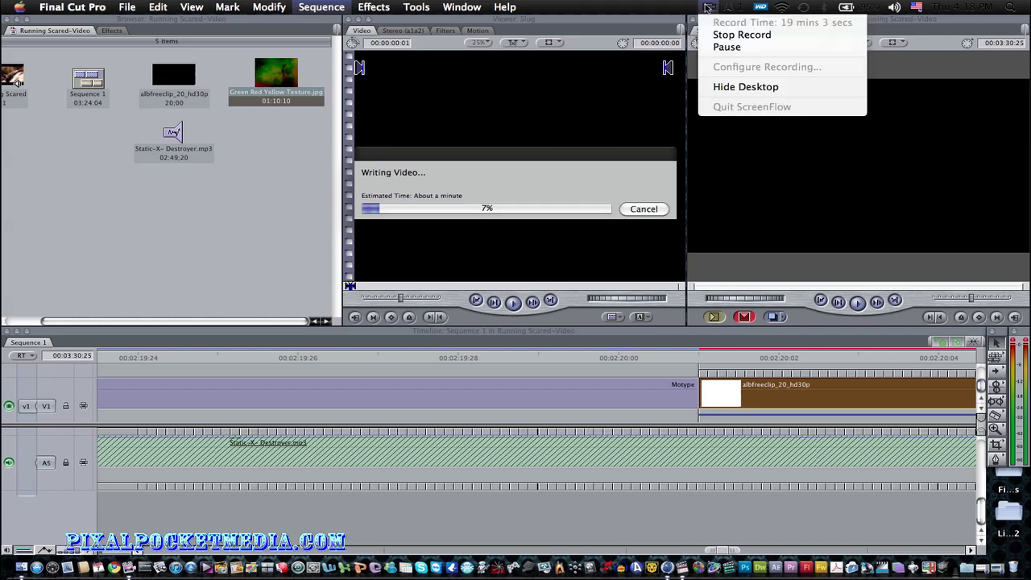
{"action": "left_click", "coordinate": [740, 48]}
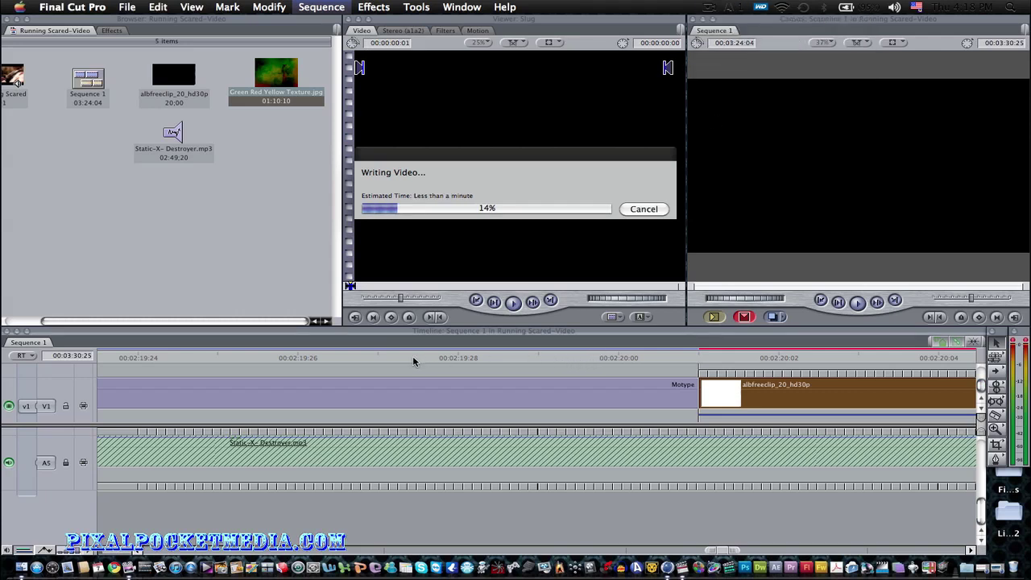
{"action": "left_click", "coordinate": [377, 357]}
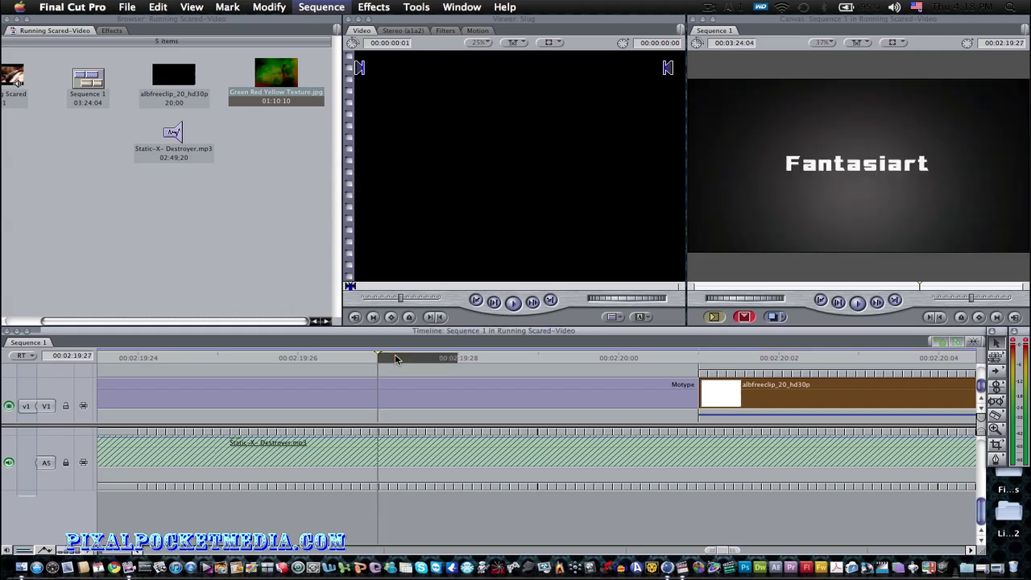
{"action": "key", "text": "space"}
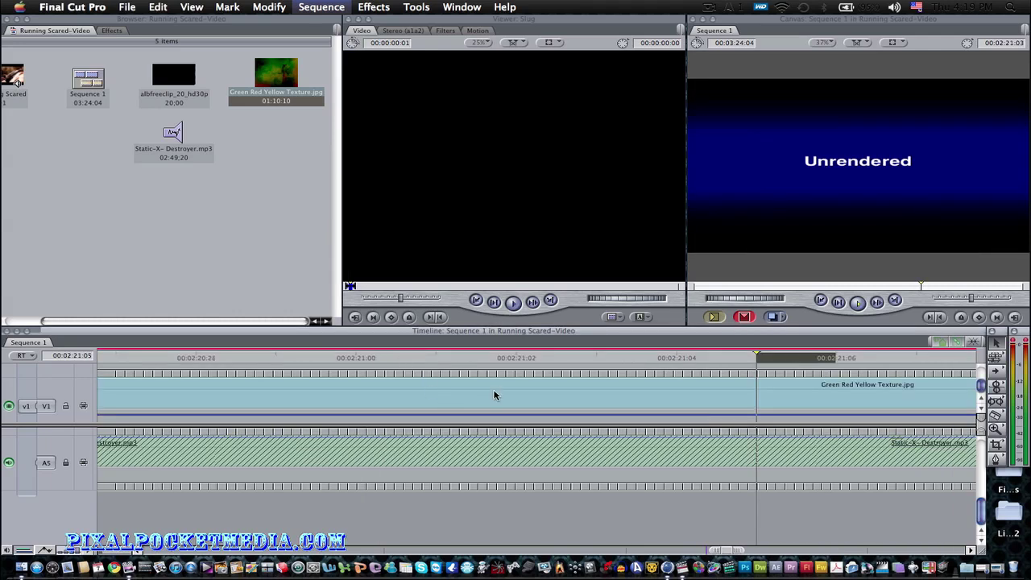
- Set the Scale of the Green Red Yellow Texture.jpg clip to 310 with the playhead at 00:02:21:02
{"action": "left_click", "coordinate": [494, 388]}
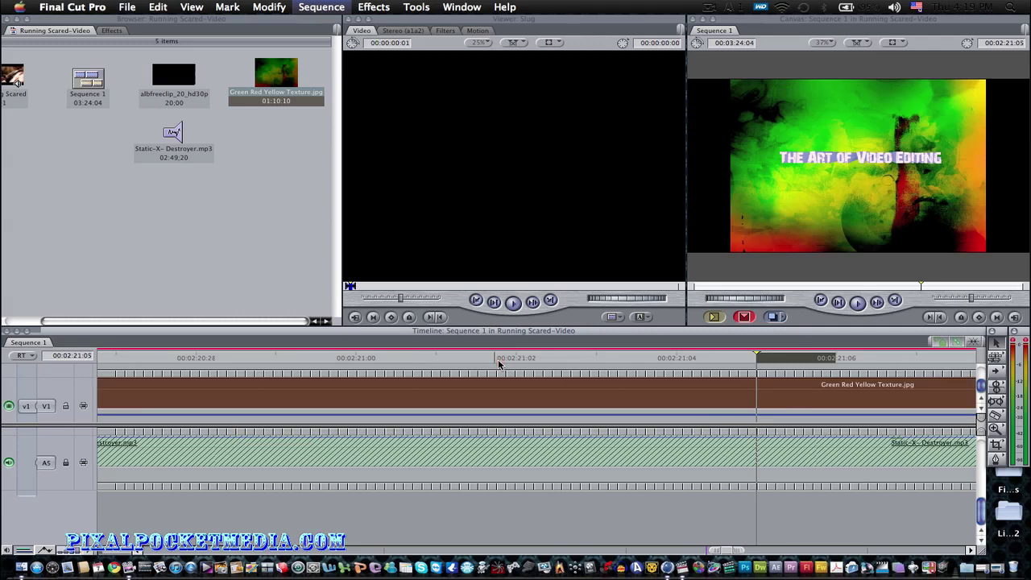
{"action": "key", "text": "Right"}
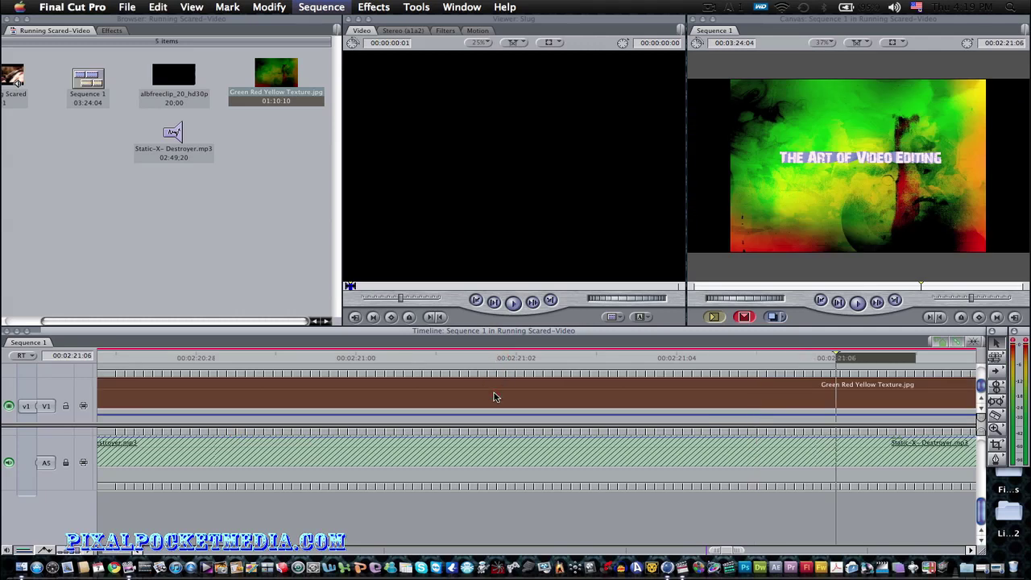
{"action": "key", "text": "Left"}
{"action": "key", "text": "Left"}
{"action": "key", "text": "Left"}
{"action": "key", "text": "Left"}
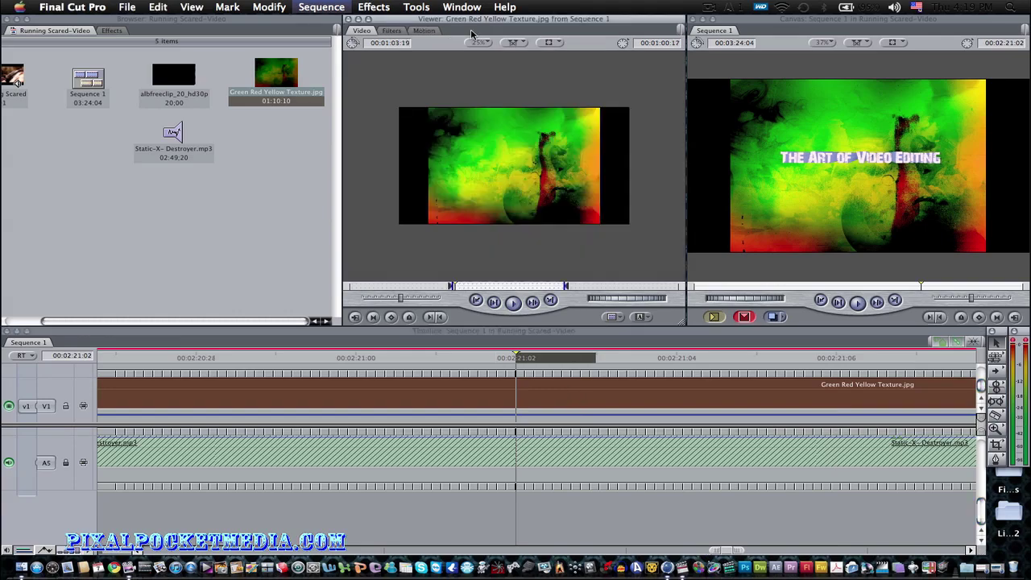
{"action": "left_click", "coordinate": [420, 32]}
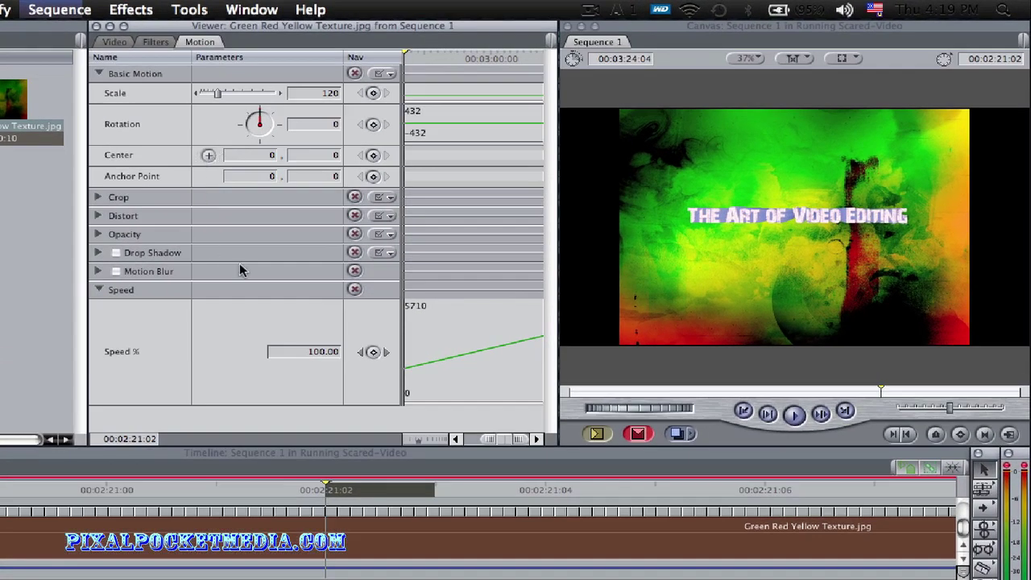
{"action": "left_click_drag", "start_coordinate": [215, 94], "coordinate": [240, 95]}
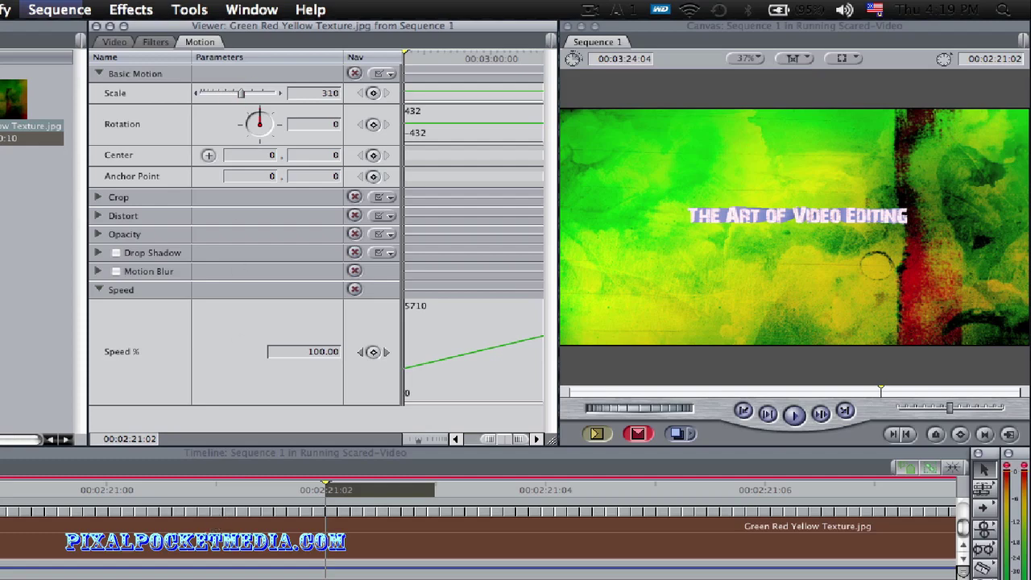
- Render both video and audio for the Green Red Yellow Texture.jpg clip on track V1
{"action": "left_click", "coordinate": [325, 499]}
{"action": "left_click", "coordinate": [37, 14]}
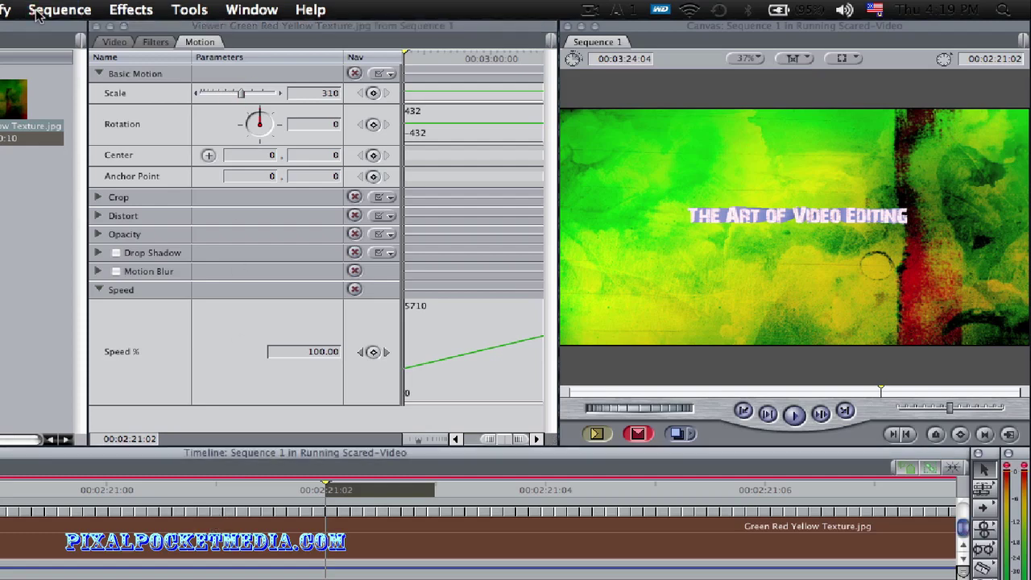
{"action": "mouse_move", "coordinate": [104, 30]}
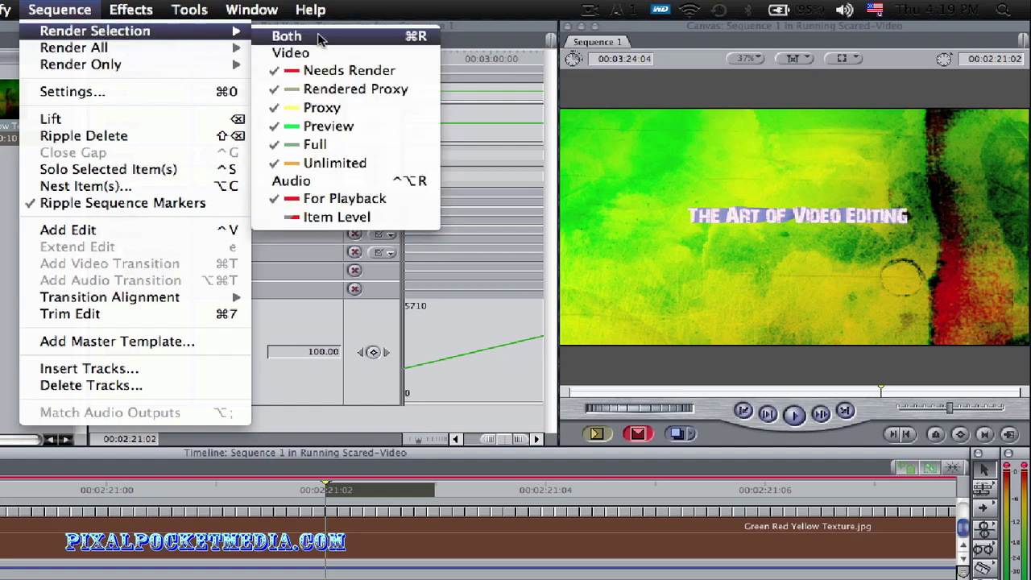
{"action": "left_click", "coordinate": [321, 39]}
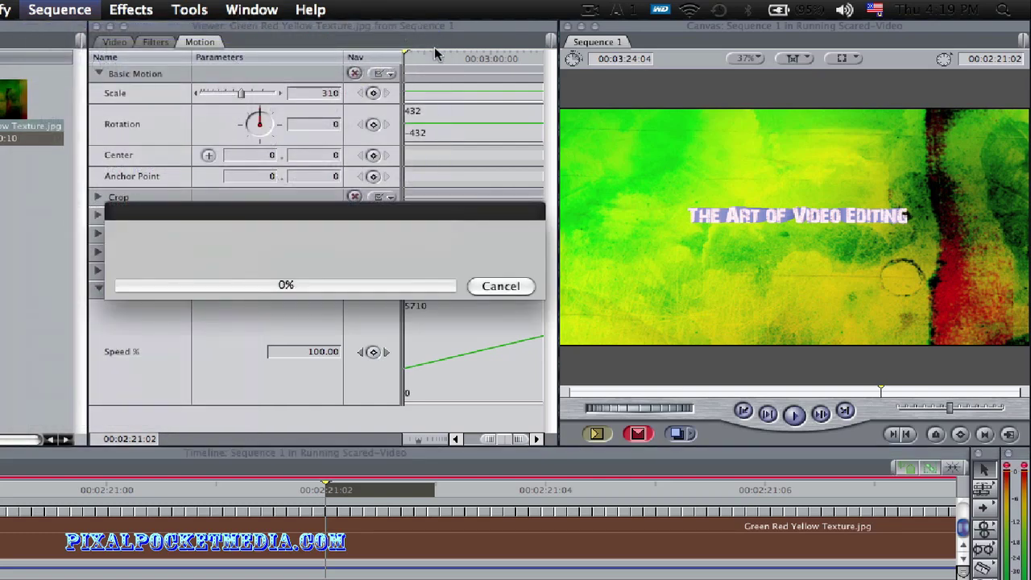
{"action": "left_click", "coordinate": [589, 11]}
{"action": "left_click", "coordinate": [610, 68]}
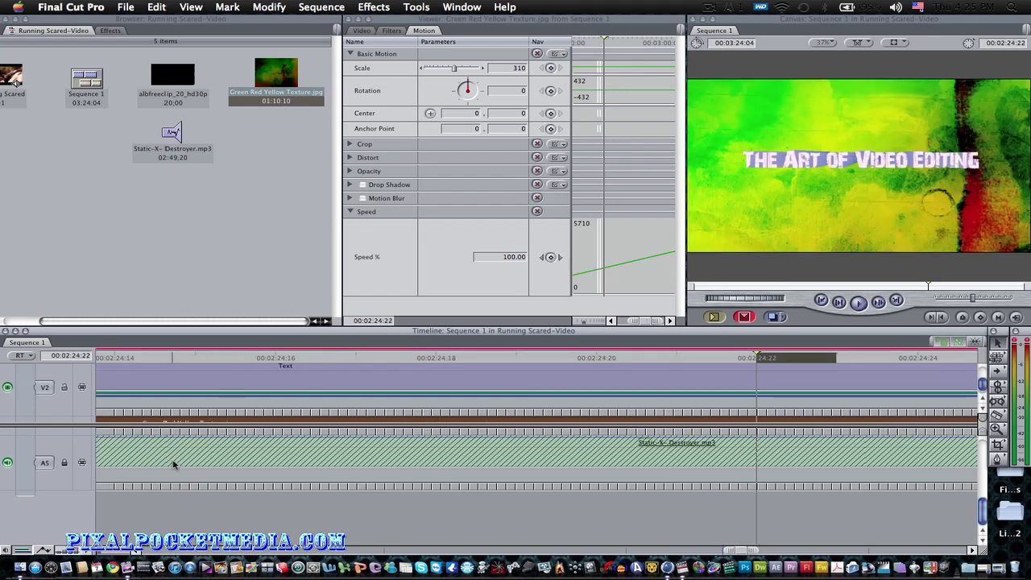
- Check the text title over the texture at 00:02:24:08 and over the video clip at 00:02:20:05
{"action": "scroll", "coordinate": [558, 369], "scroll_direction": "left", "scroll_amount": 5}
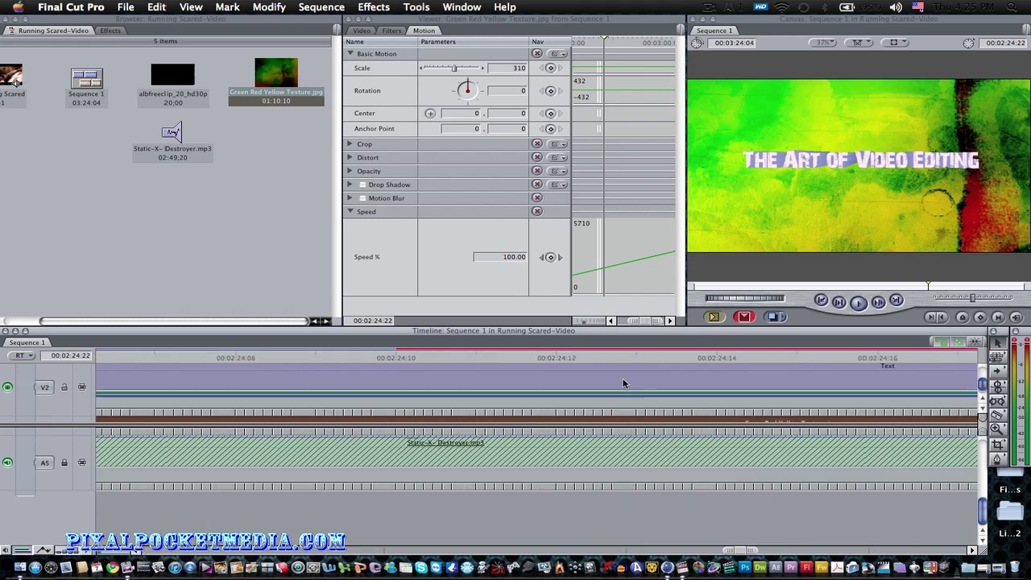
{"action": "left_click", "coordinate": [269, 360]}
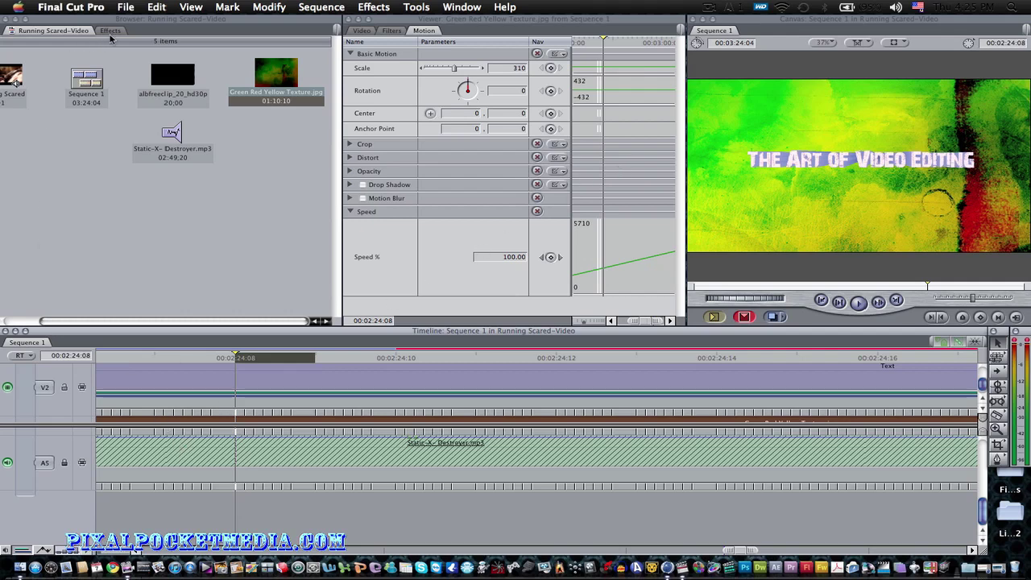
{"action": "scroll", "coordinate": [137, 552], "scroll_direction": "left", "scroll_amount": 10}
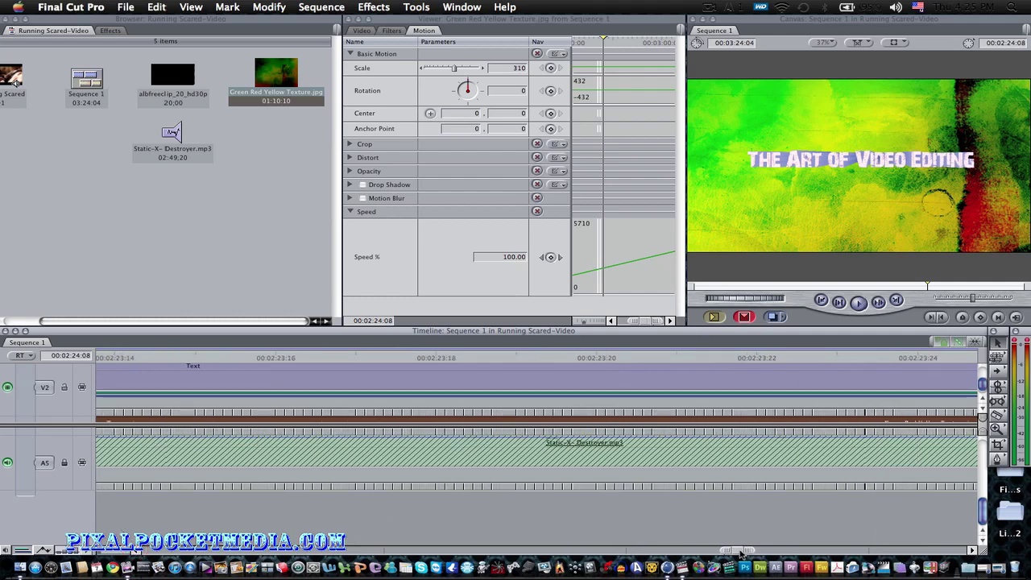
{"action": "scroll", "coordinate": [740, 553], "scroll_direction": "left", "scroll_amount": 10}
{"action": "left_click", "coordinate": [573, 357]}
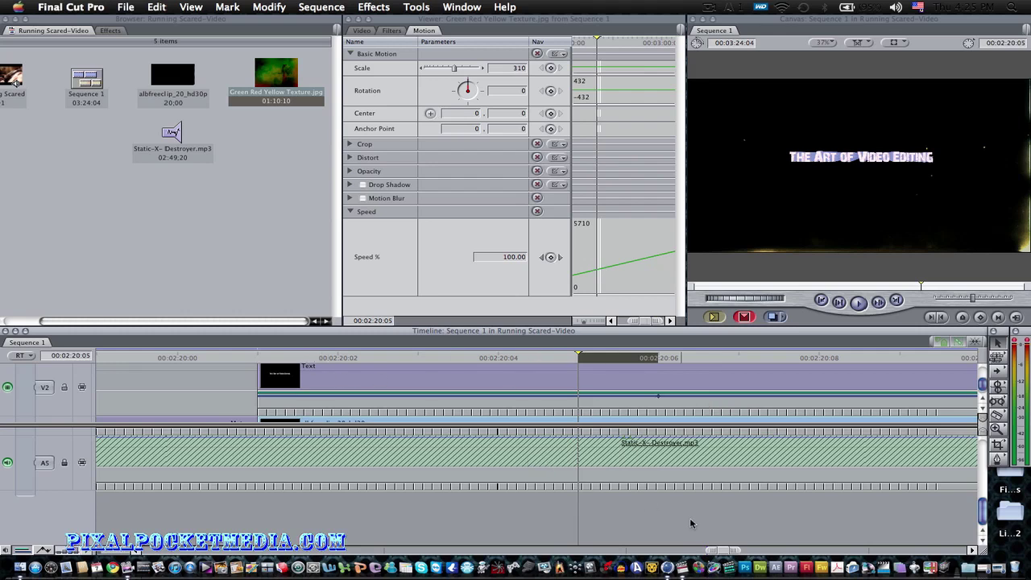
- Inspect the animated Motype title earlier in Sequence 1, at 00:02:14:09 and 00:02:13:20
{"action": "scroll", "coordinate": [721, 552], "scroll_direction": "left", "scroll_amount": 15}
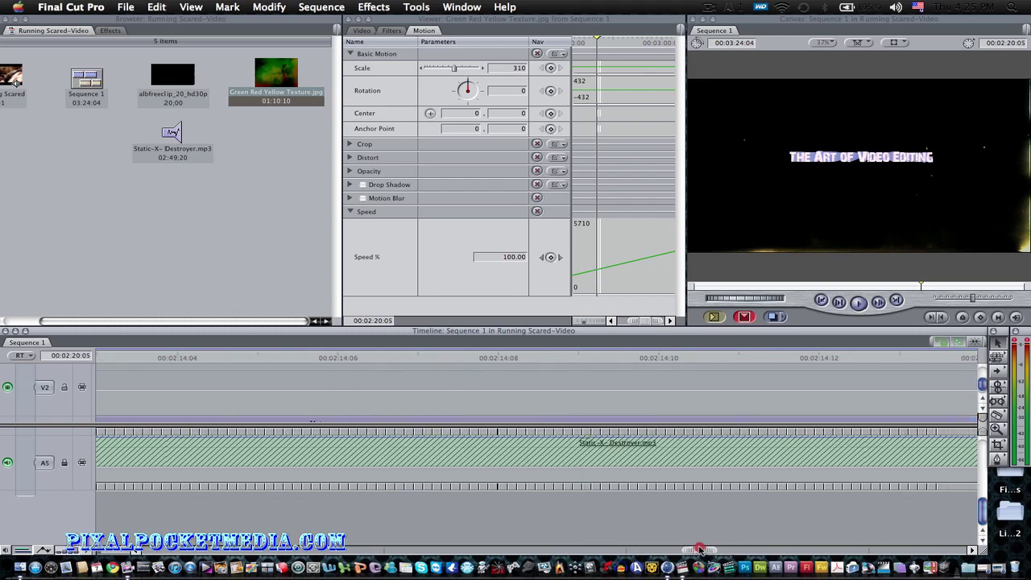
{"action": "left_click", "coordinate": [577, 358]}
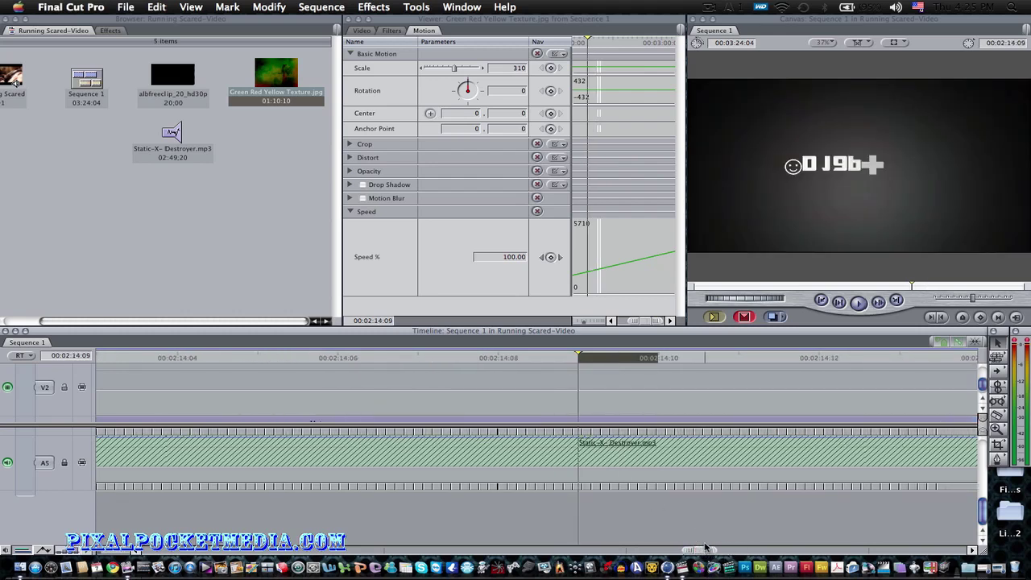
{"action": "scroll", "coordinate": [705, 549], "scroll_direction": "left", "scroll_amount": 12}
{"action": "left_click", "coordinate": [489, 355]}
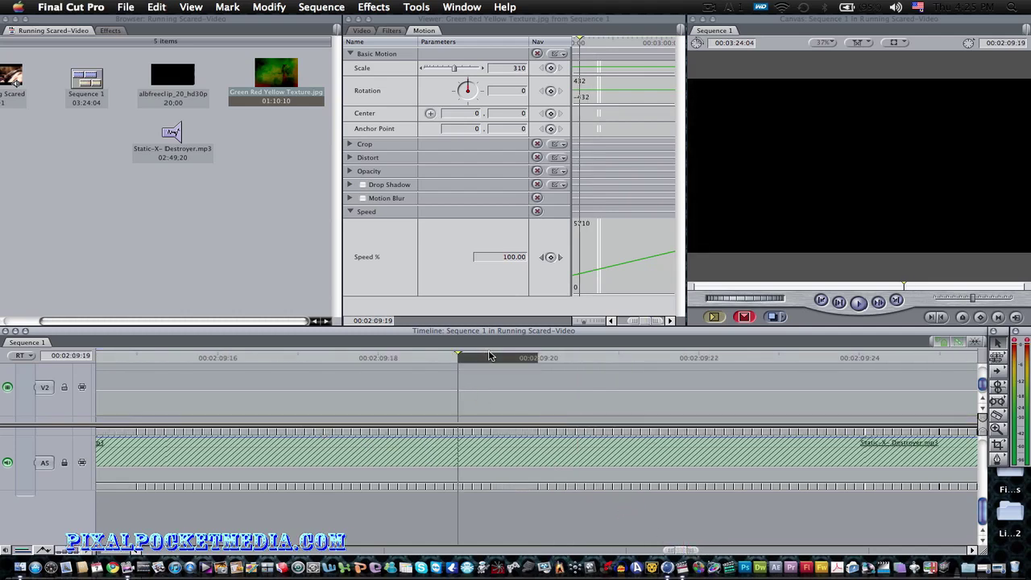
{"action": "left_click", "coordinate": [869, 366]}
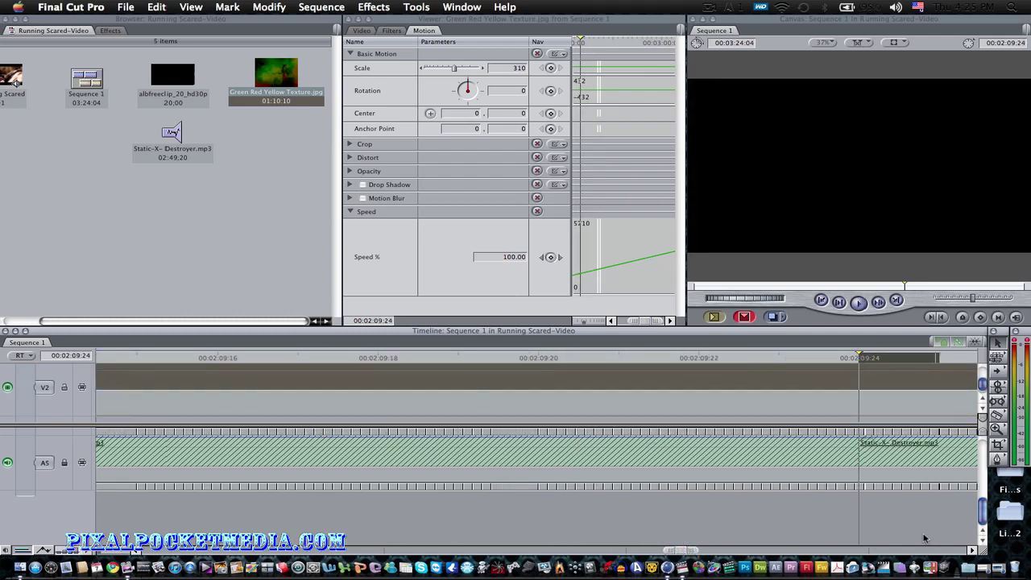
{"action": "left_click_drag", "start_coordinate": [685, 549], "coordinate": [690, 549]}
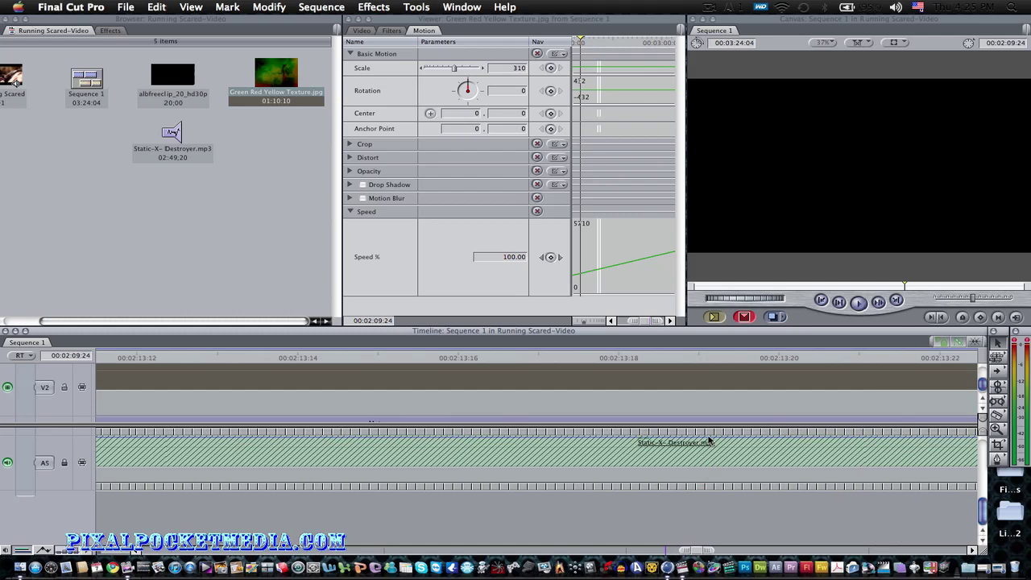
{"action": "left_click", "coordinate": [743, 358]}
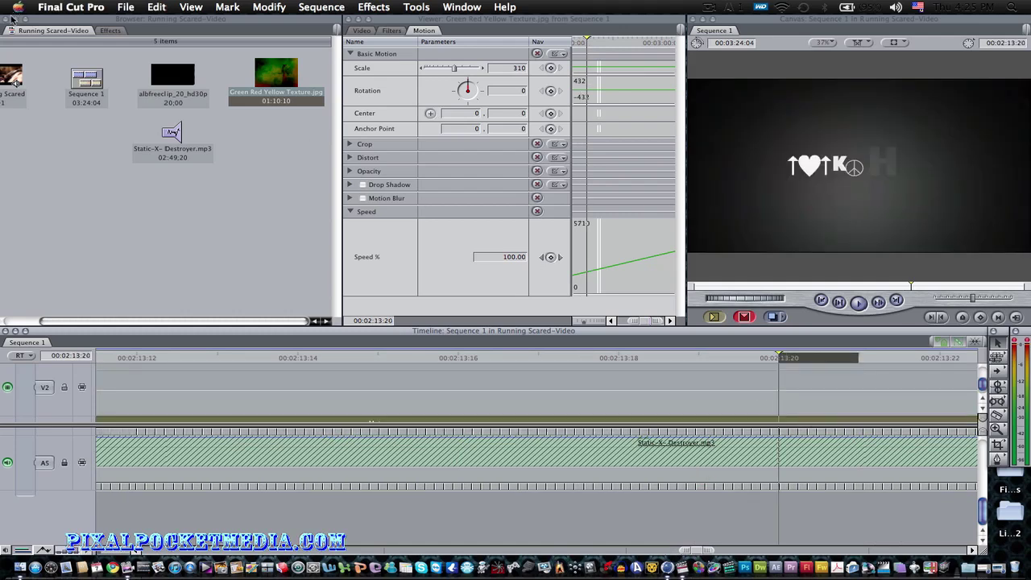
- Find the Perf Motif – Bumper 2 video generator among the effects and preview a frame from the middle of its animation
{"action": "left_click", "coordinate": [110, 31]}
{"action": "scroll", "coordinate": [50, 189], "scroll_direction": "down", "scroll_amount": 3}
{"action": "scroll", "coordinate": [49, 189], "scroll_direction": "down", "scroll_amount": 15}
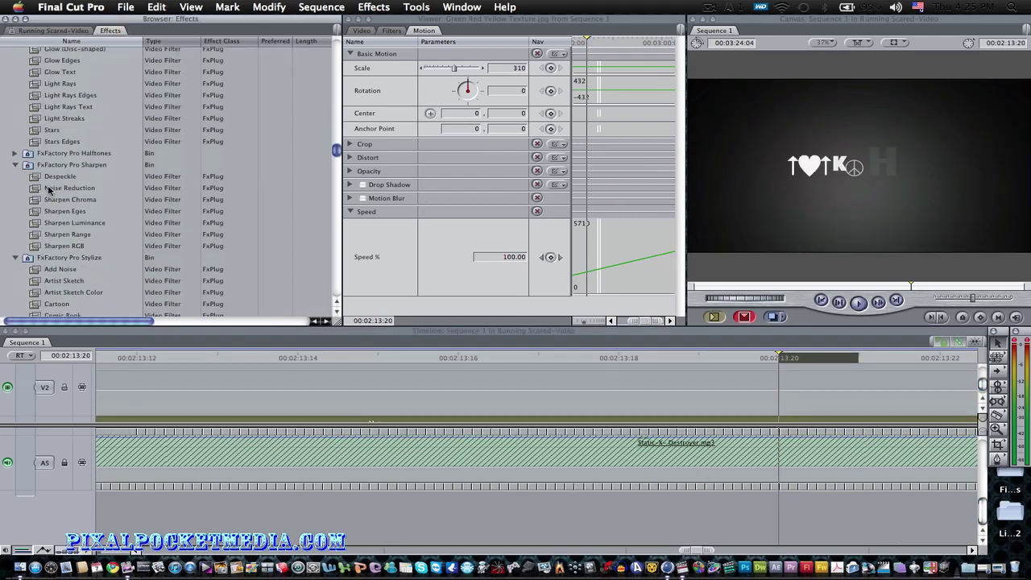
{"action": "scroll", "coordinate": [48, 206], "scroll_direction": "down", "scroll_amount": 10}
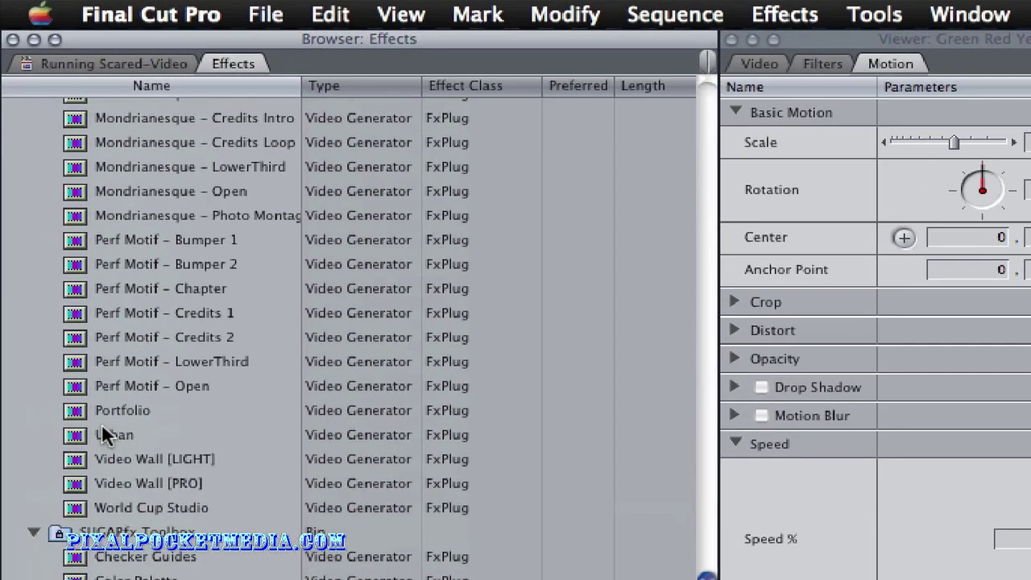
{"action": "scroll", "coordinate": [102, 425], "scroll_direction": "up", "scroll_amount": 5}
{"action": "double_click", "coordinate": [101, 424]}
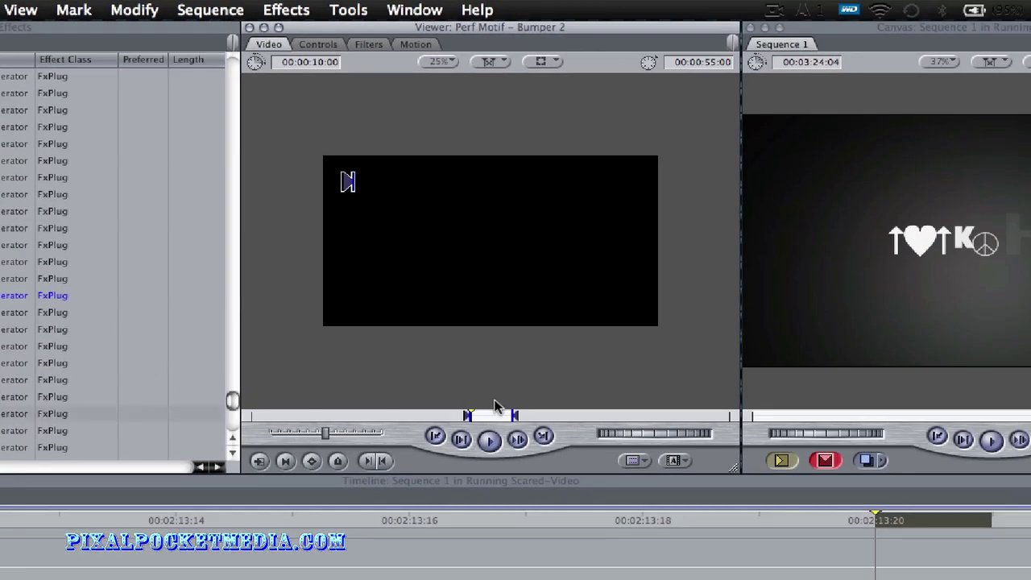
{"action": "left_click", "coordinate": [484, 416]}
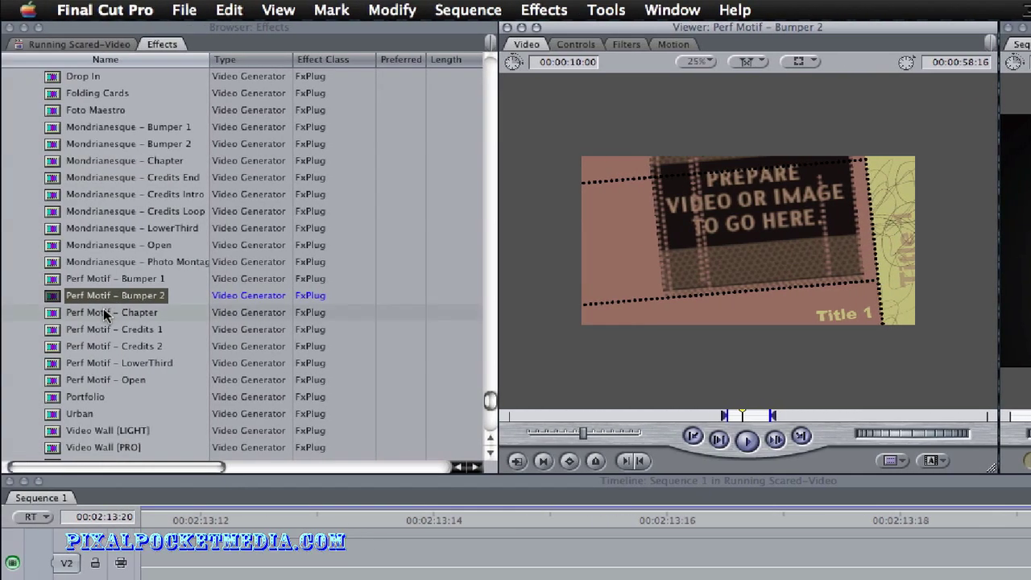
- Preview the Perf Motif – Chapter generator, and scrub through the animation of Perf Motif – Credits 1
{"action": "left_click", "coordinate": [21, 313]}
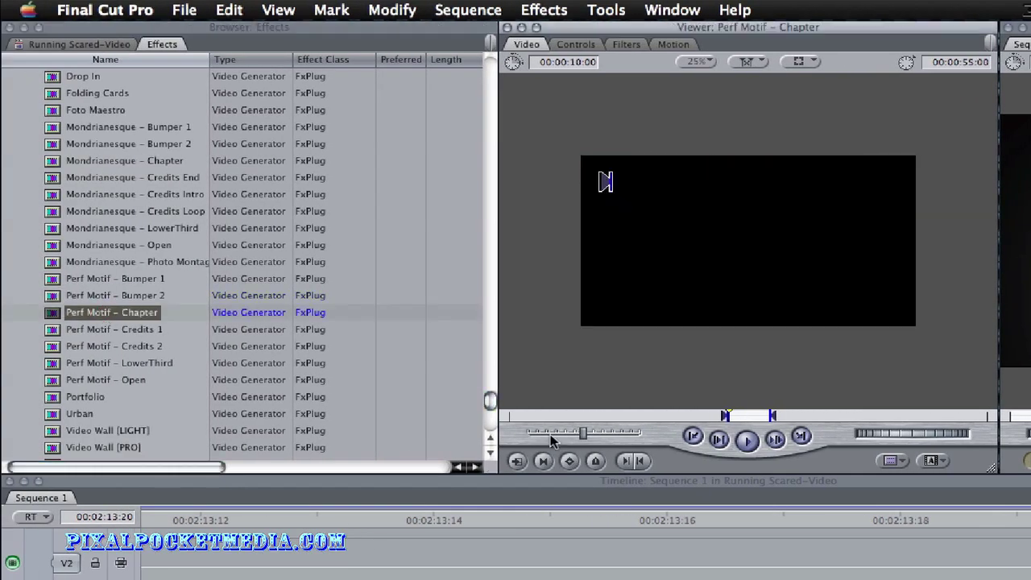
{"action": "key", "text": "space"}
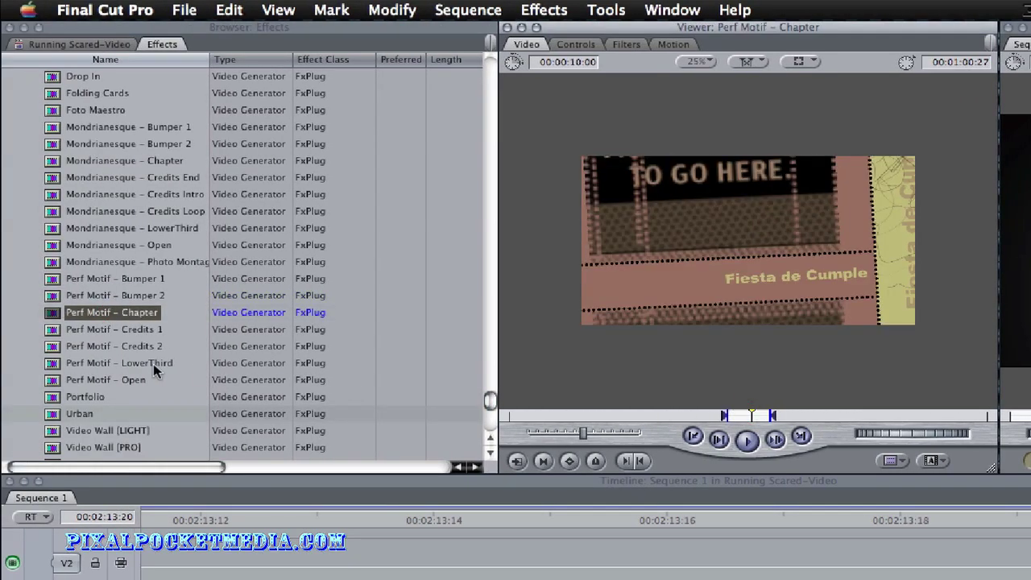
{"action": "left_click", "coordinate": [114, 332]}
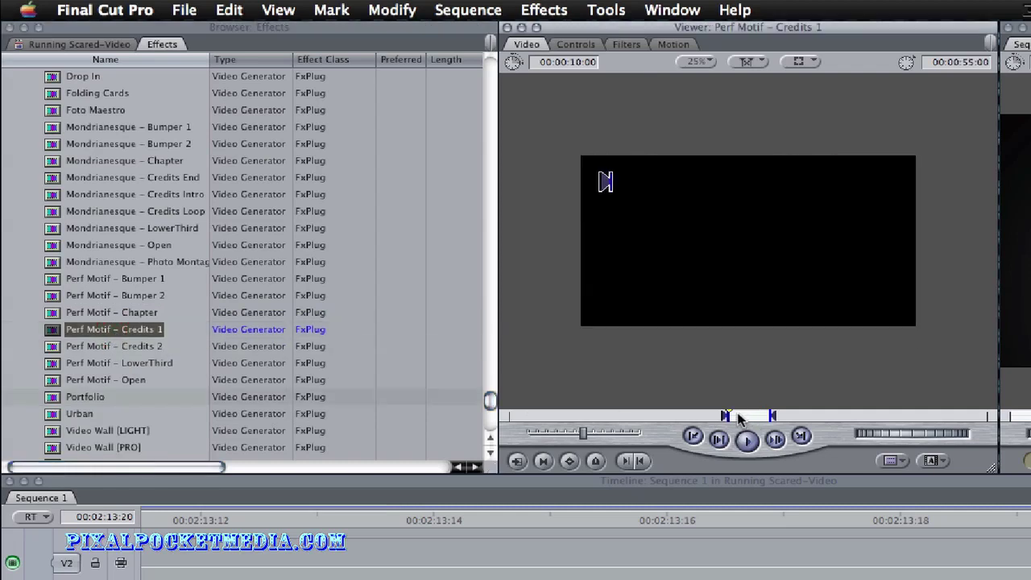
{"action": "left_click", "coordinate": [738, 414]}
{"action": "left_click_drag", "start_coordinate": [738, 415], "coordinate": [762, 416]}
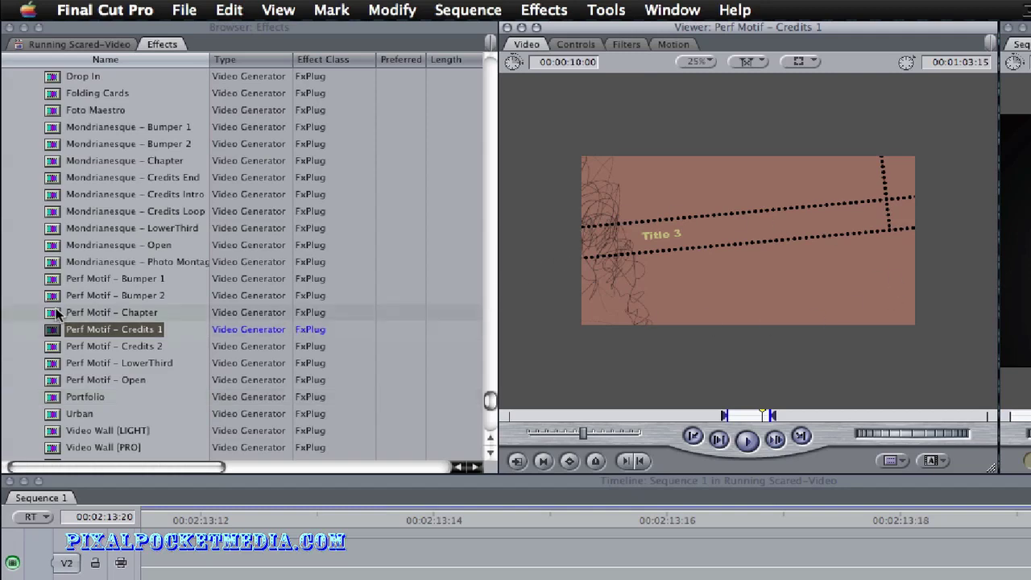
{"action": "scroll", "coordinate": [56, 313], "scroll_direction": "down", "scroll_amount": 2}
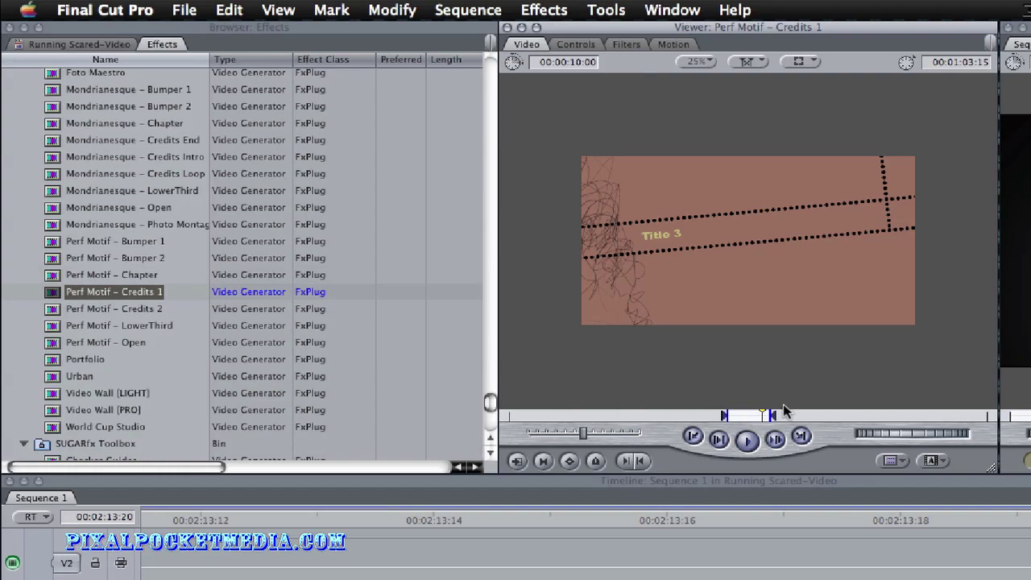
{"action": "left_click_drag", "start_coordinate": [751, 416], "coordinate": [749, 416]}
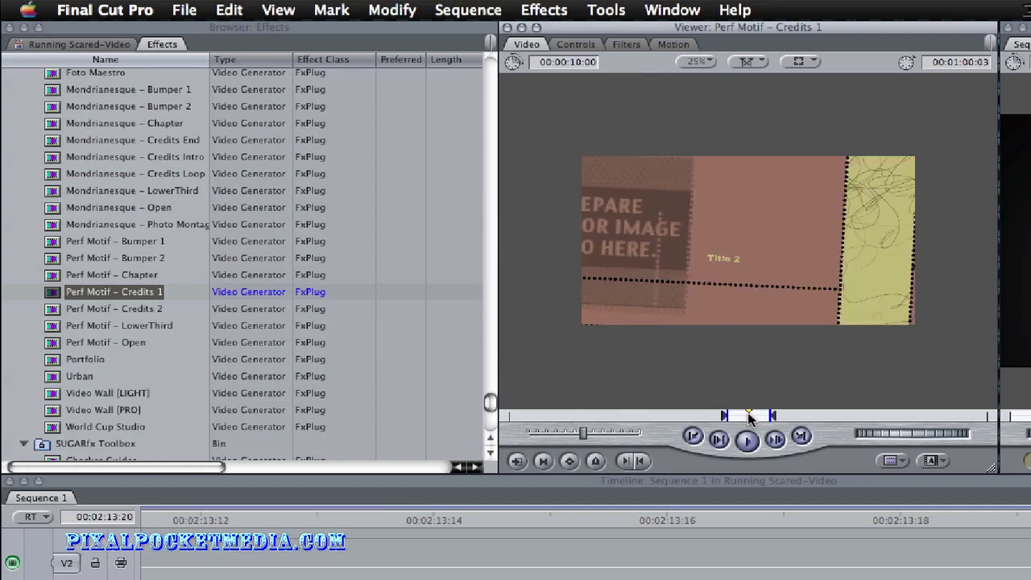